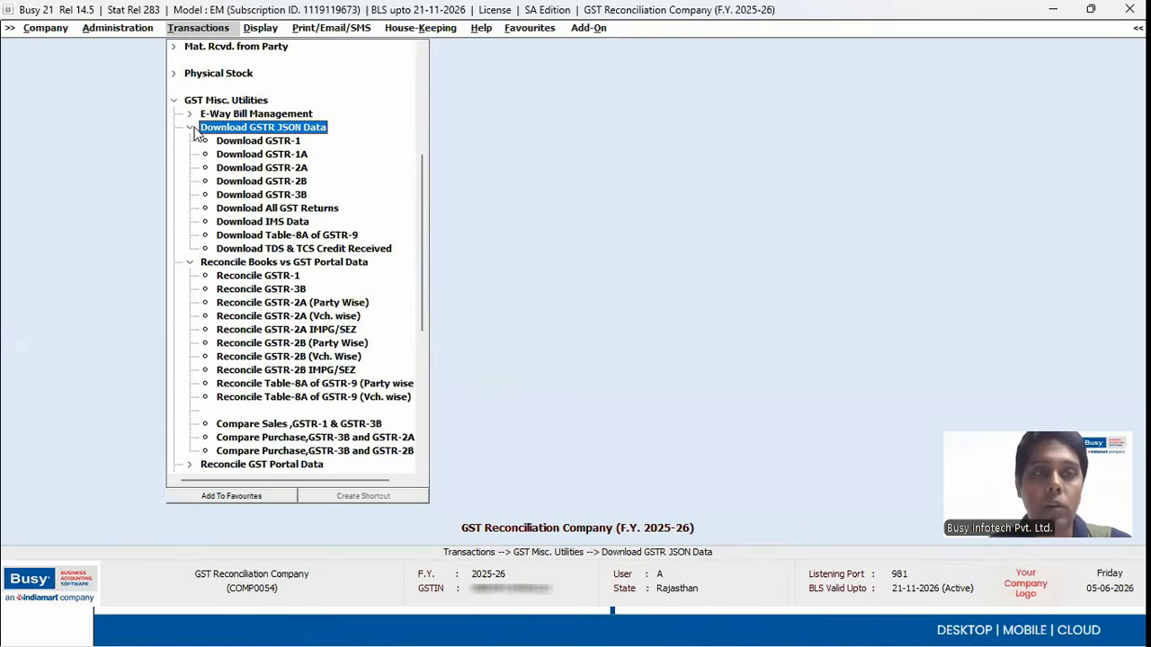
Open the voucher-wise GSTR-2A reconciliation of books against portal data and set the period from April to April.
left_click(190, 129)
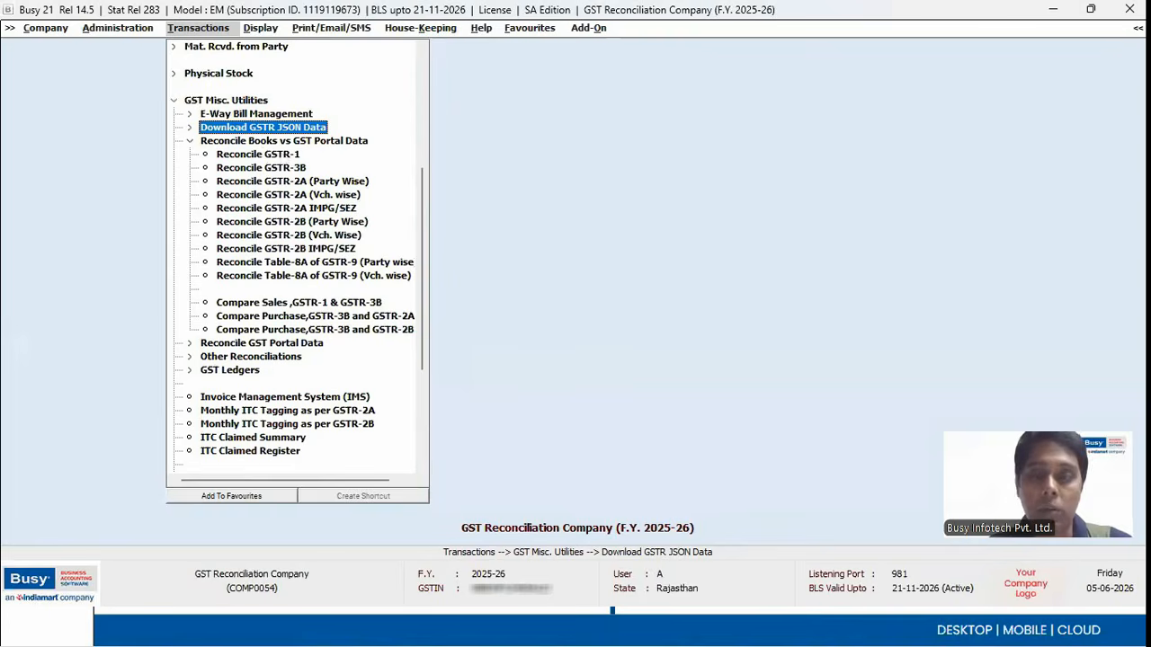
key("alt+Tab")
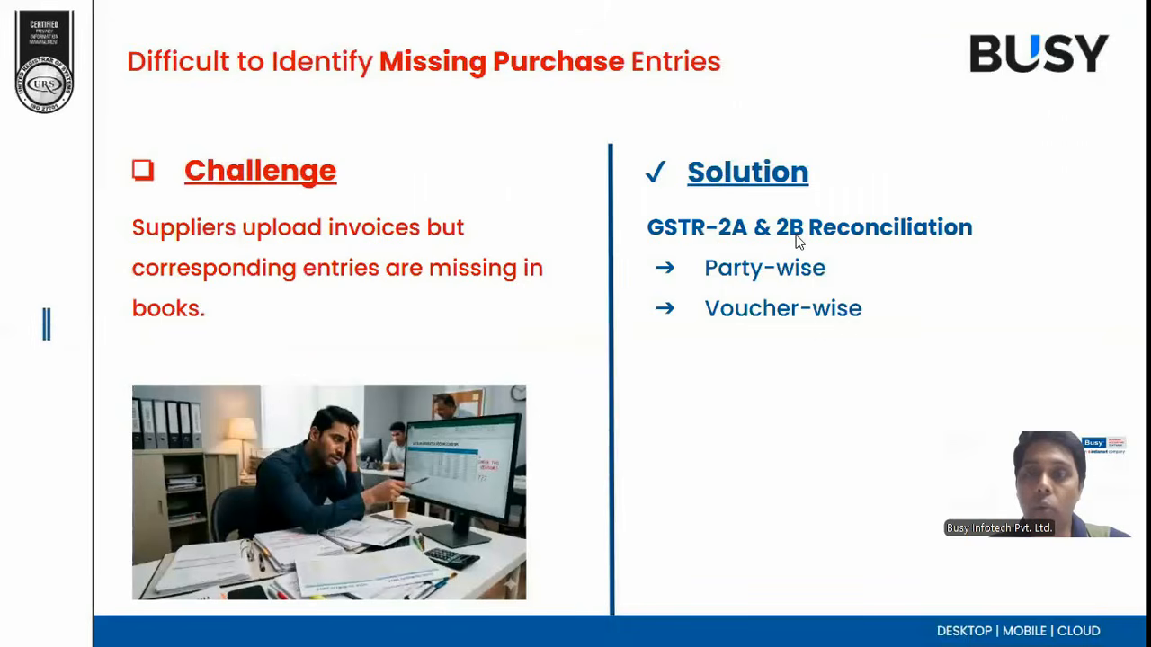
key("alt+Tab")
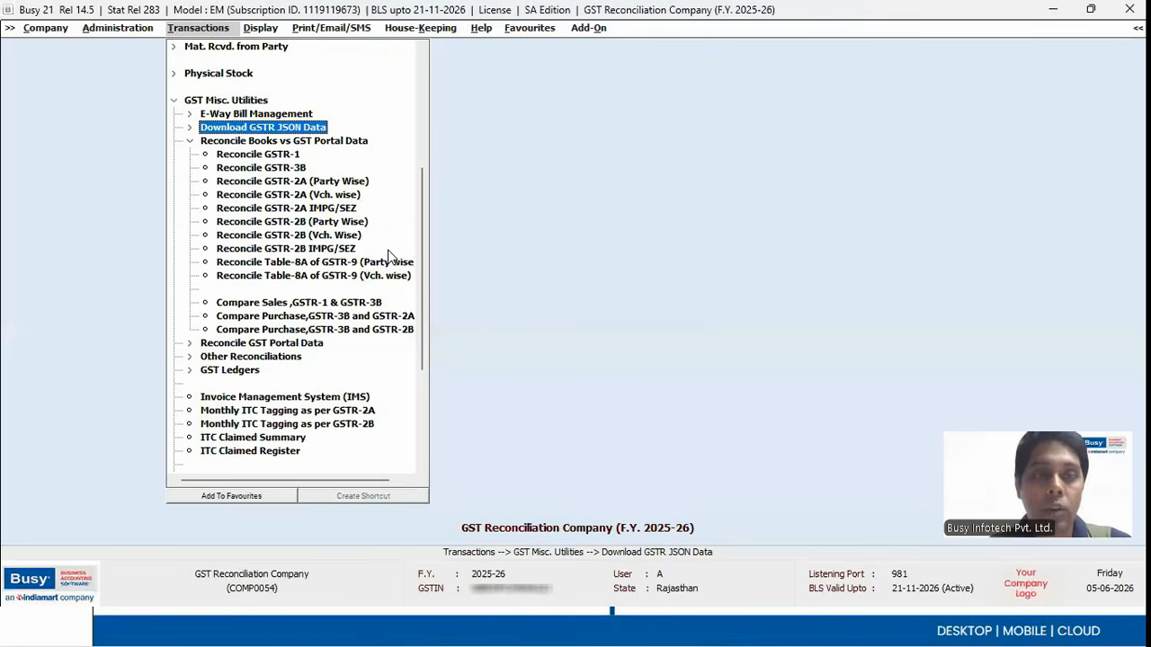
left_click(329, 196)
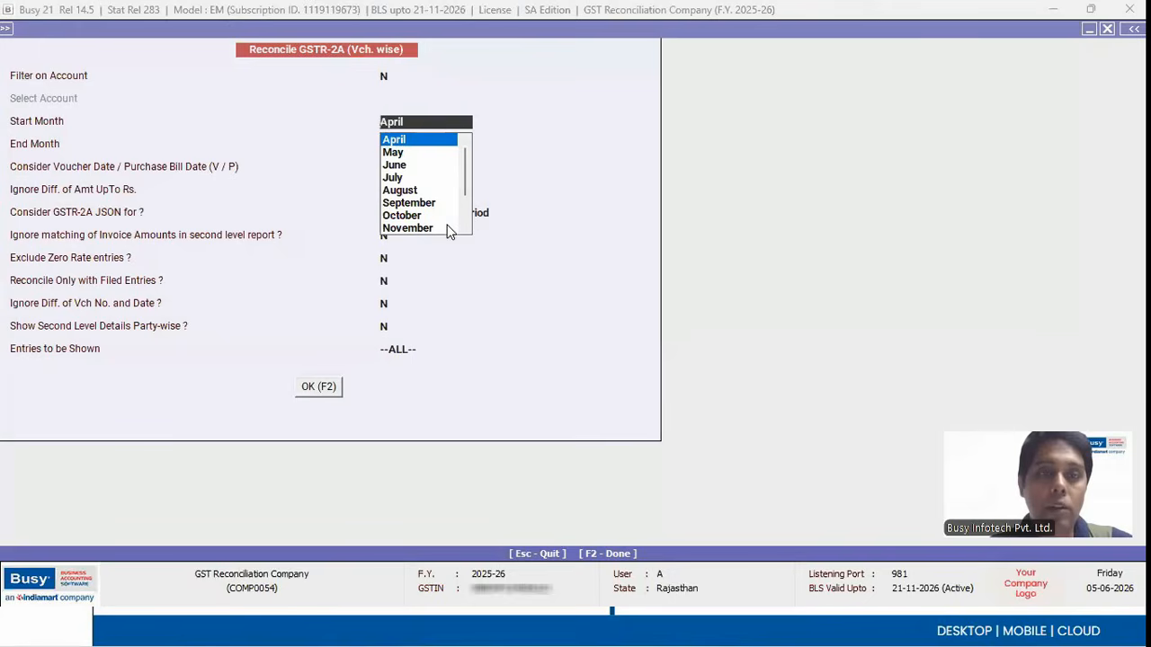
key("Return")
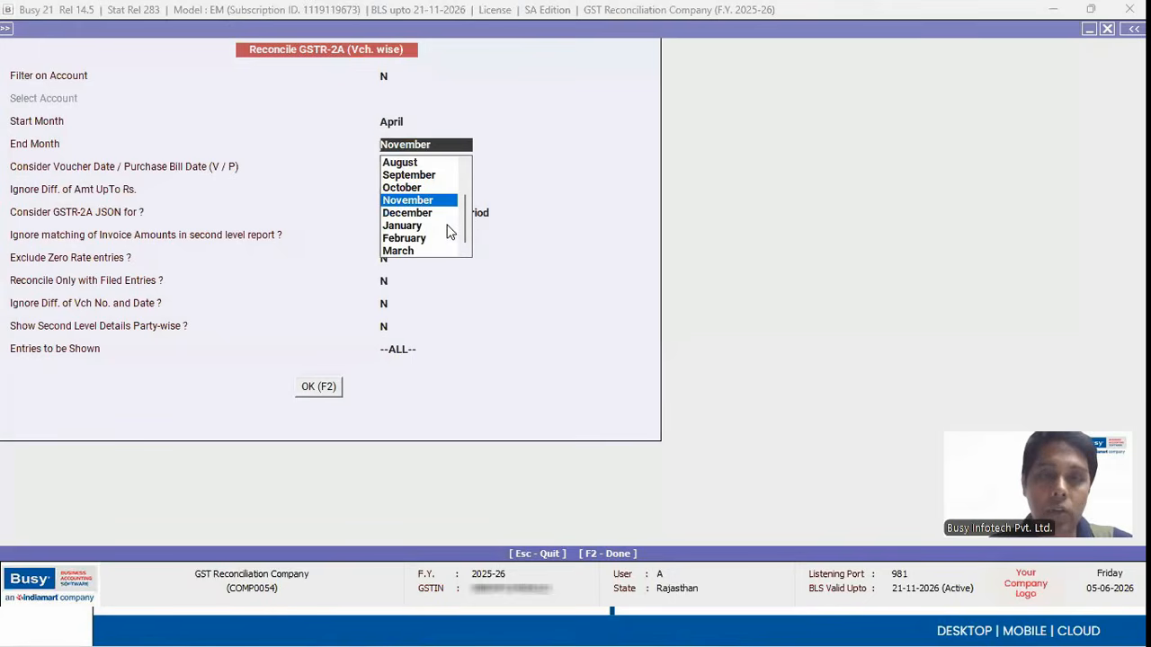
type("ap")
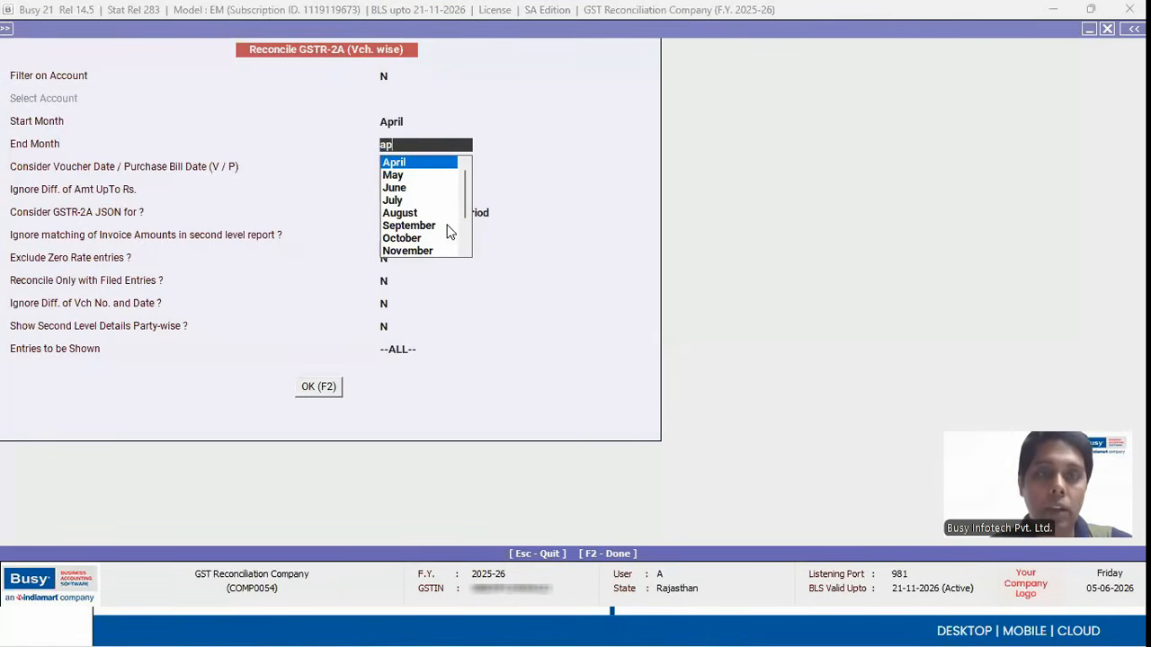
key("Return")
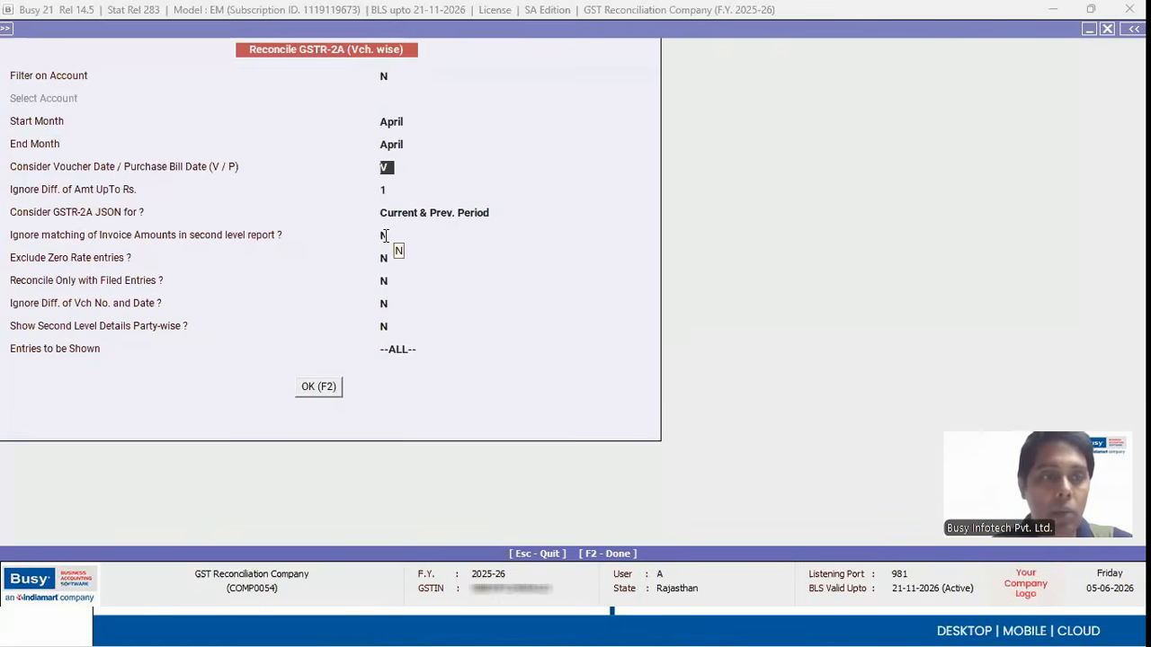
Try Y for ignoring voucher number and date differences and for ignoring invoice amount matching, resetting each to N.
left_click(390, 326)
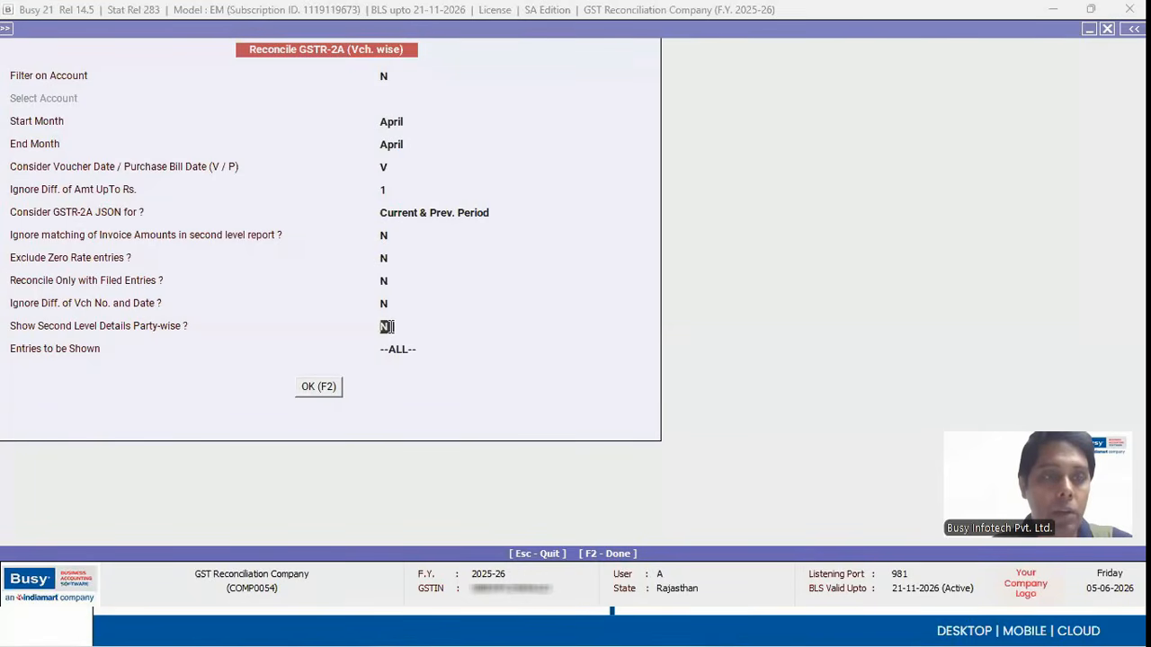
left_click(388, 304)
type("Y")
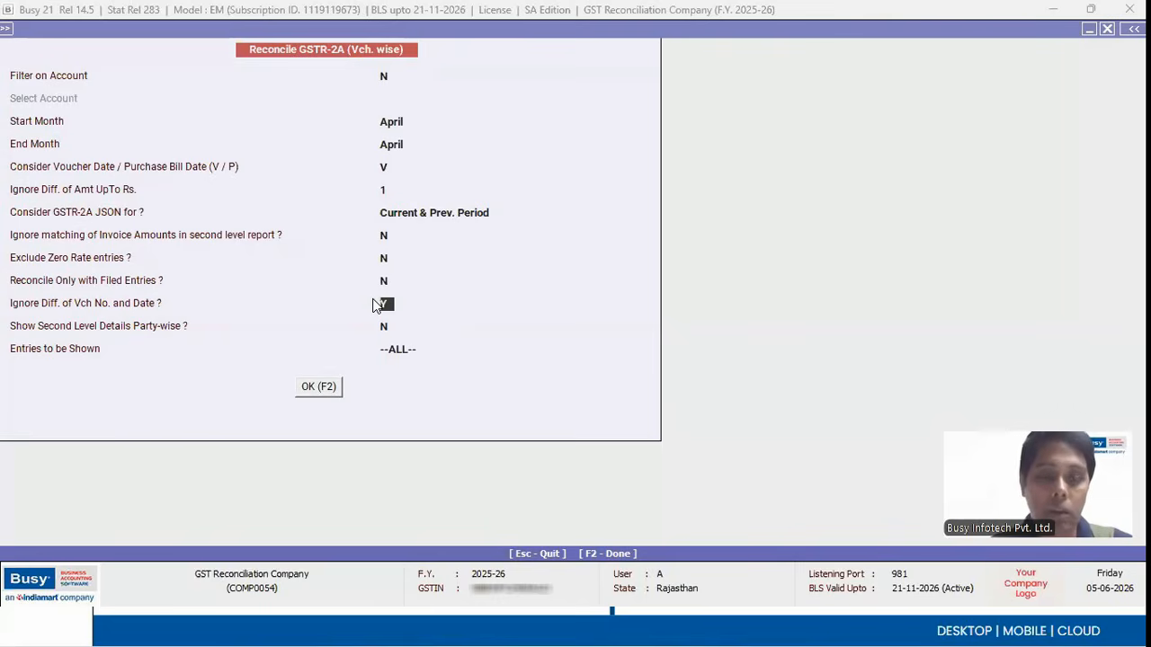
type("N")
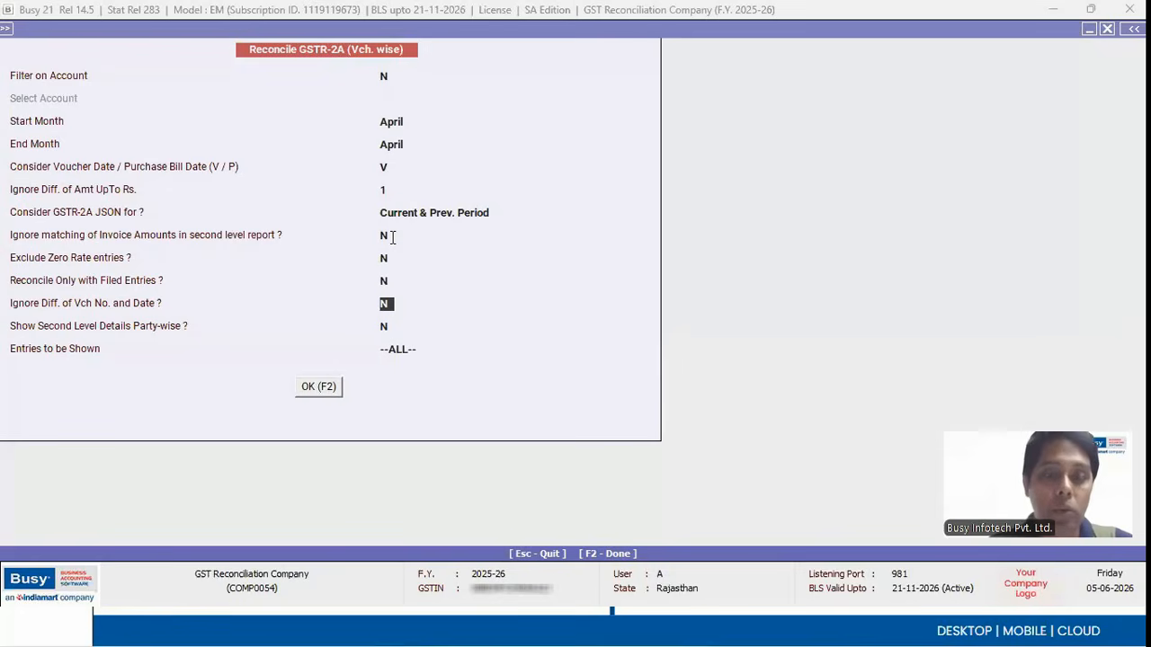
left_click(219, 234)
type("Y")
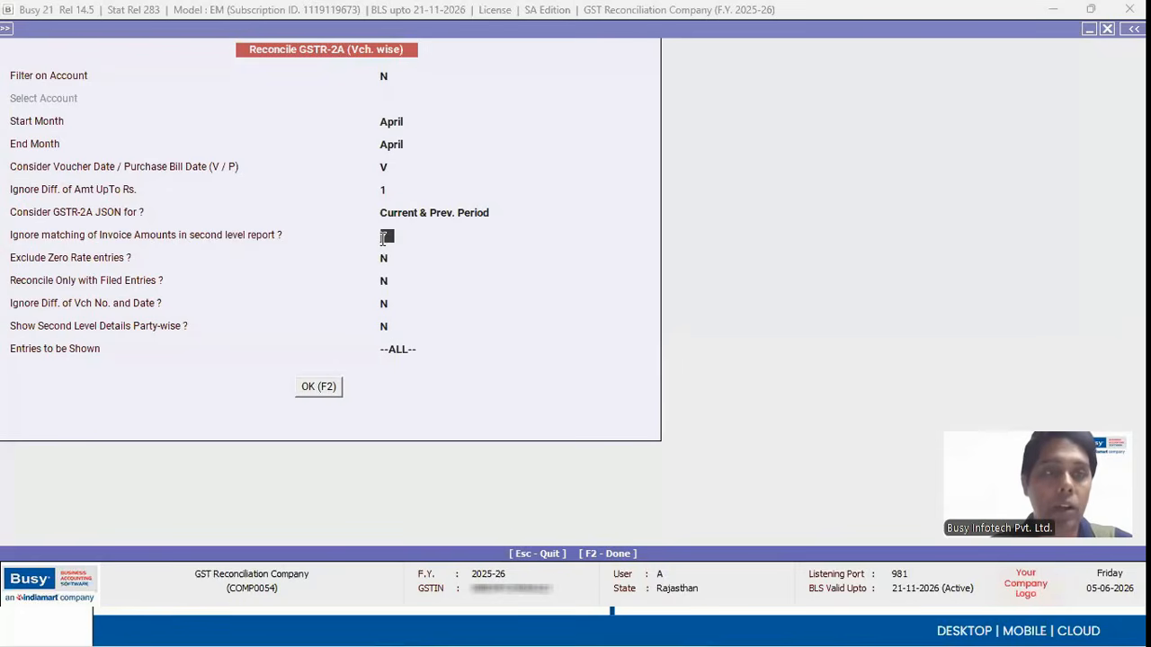
type("N")
Generate the voucher-wise GSTR-2A reconciliation report and open its fully matched B2B documents.
left_click(391, 189)
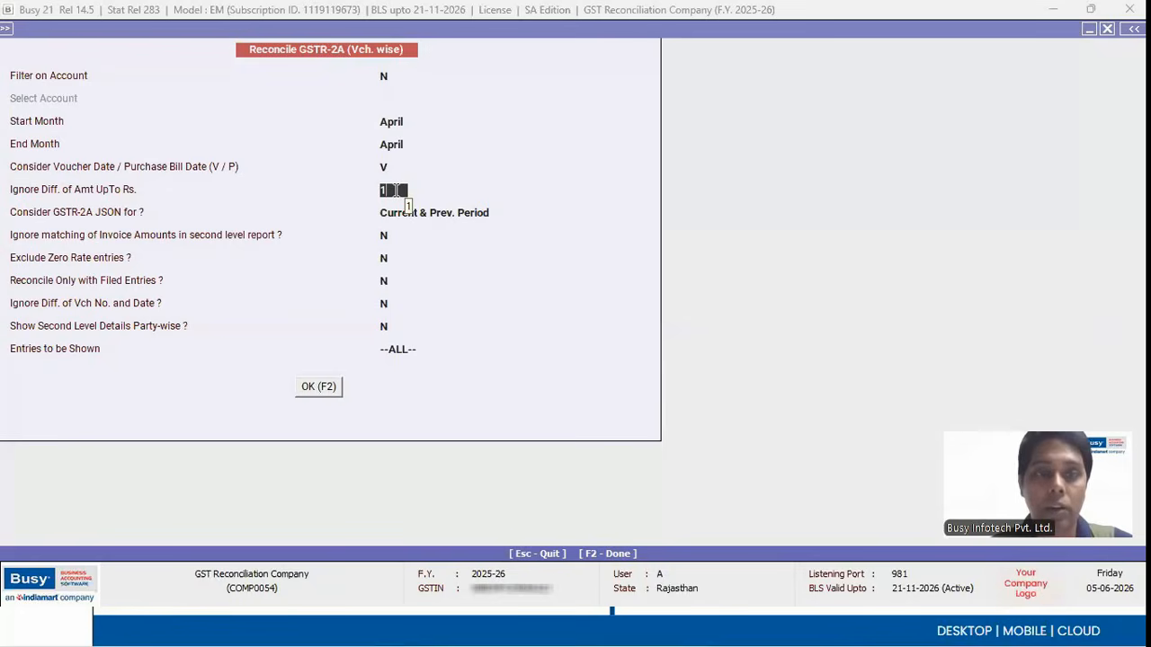
left_click(330, 388)
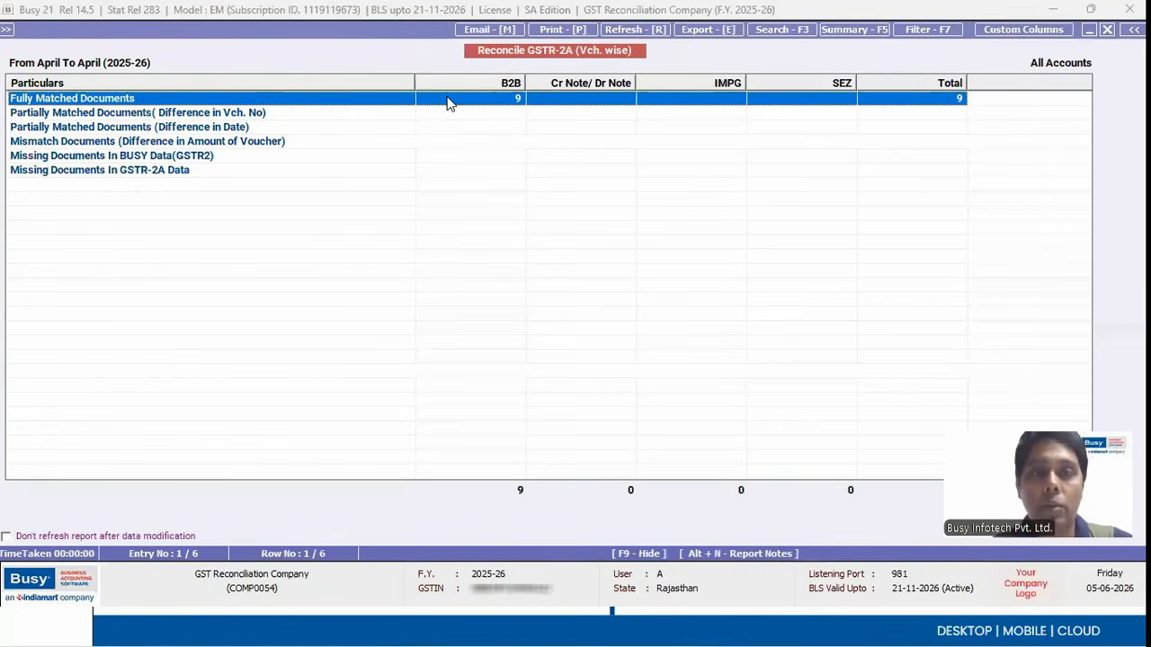
double_click(514, 104)
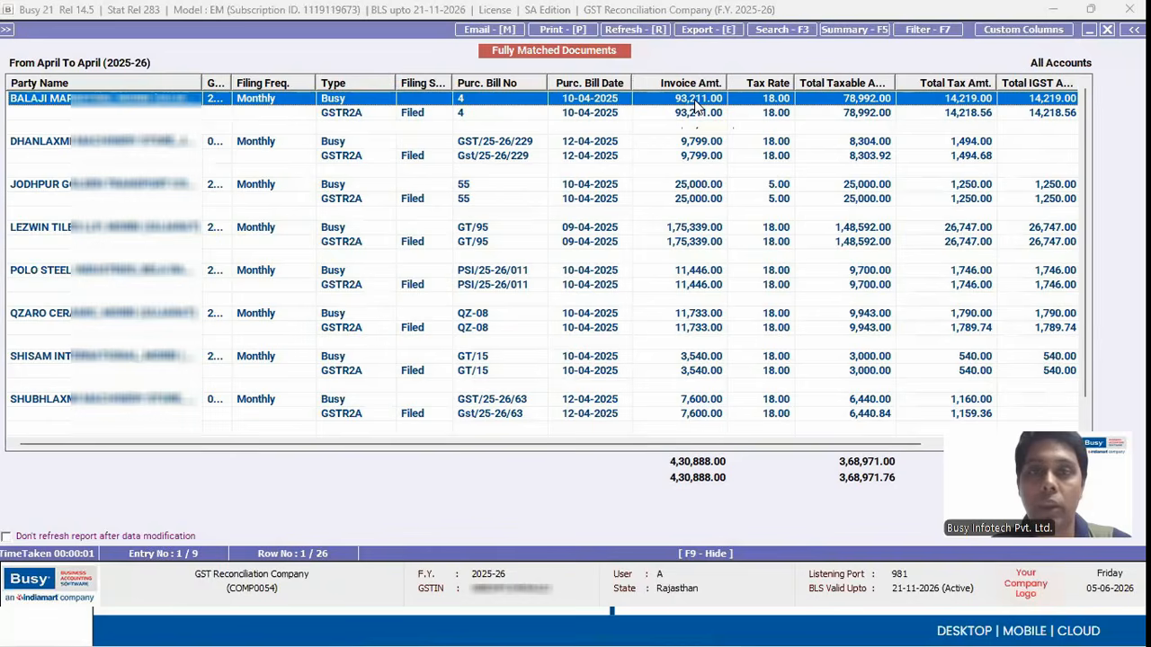
Examine the paired Busy and GSTR2A rows throughout the fully matched documents list.
left_click(499, 114)
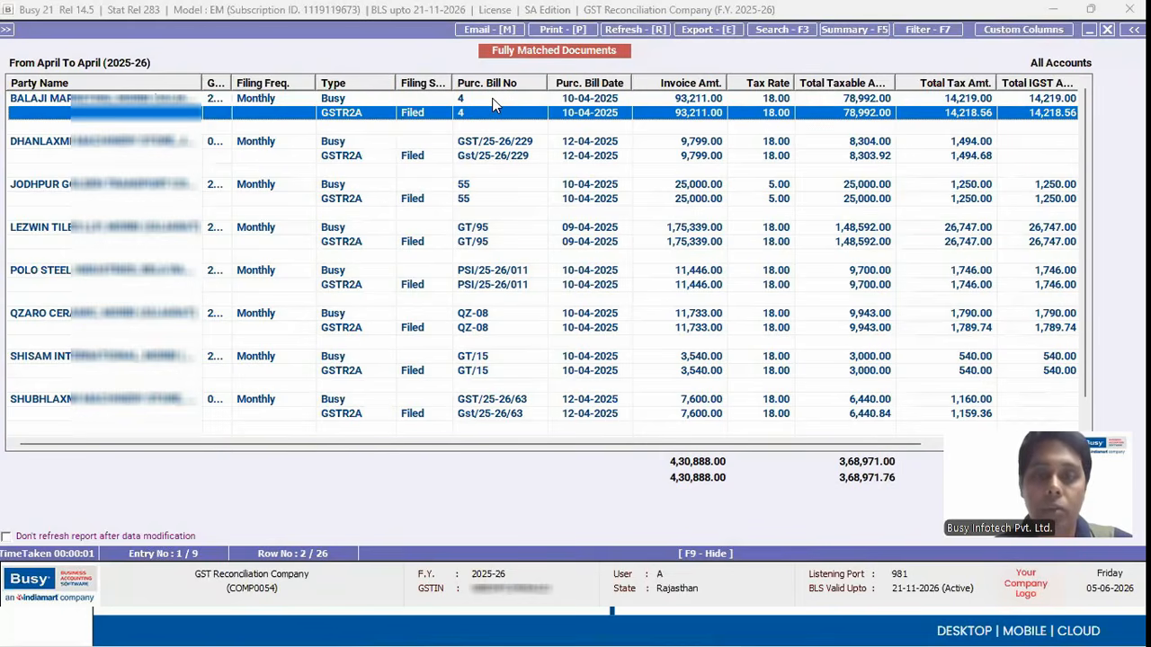
key("Down")
key("Down")
key("Down")
key("Down")
key("Down")
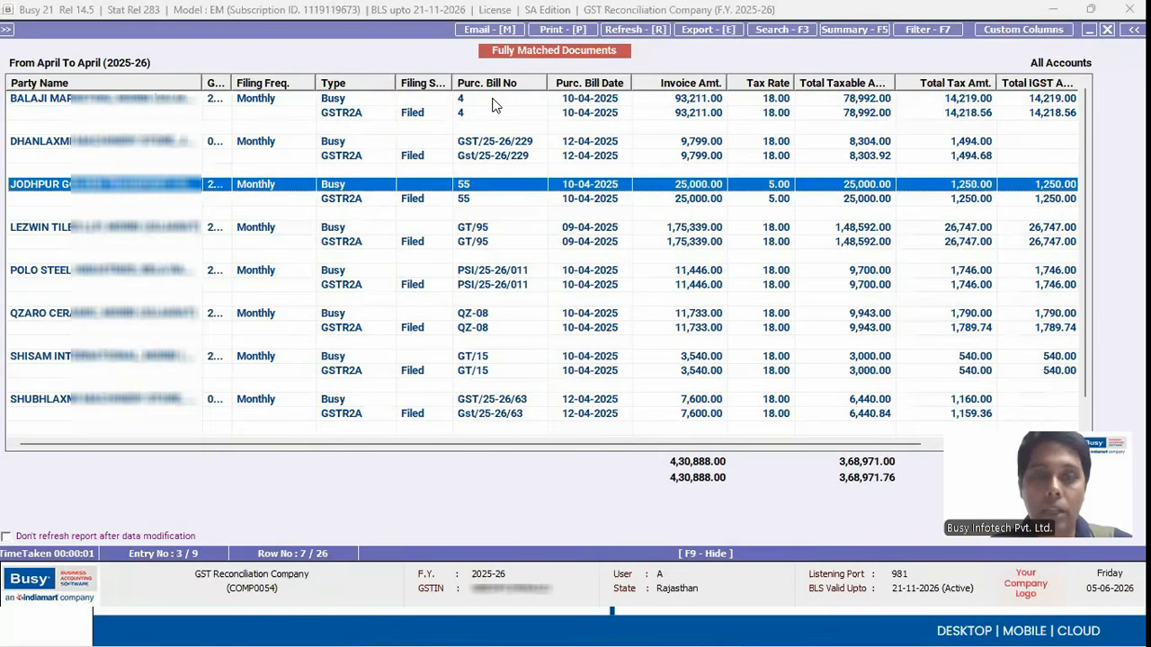
key("End")
key("Up")
key("Up")
key("Up")
key("Up")
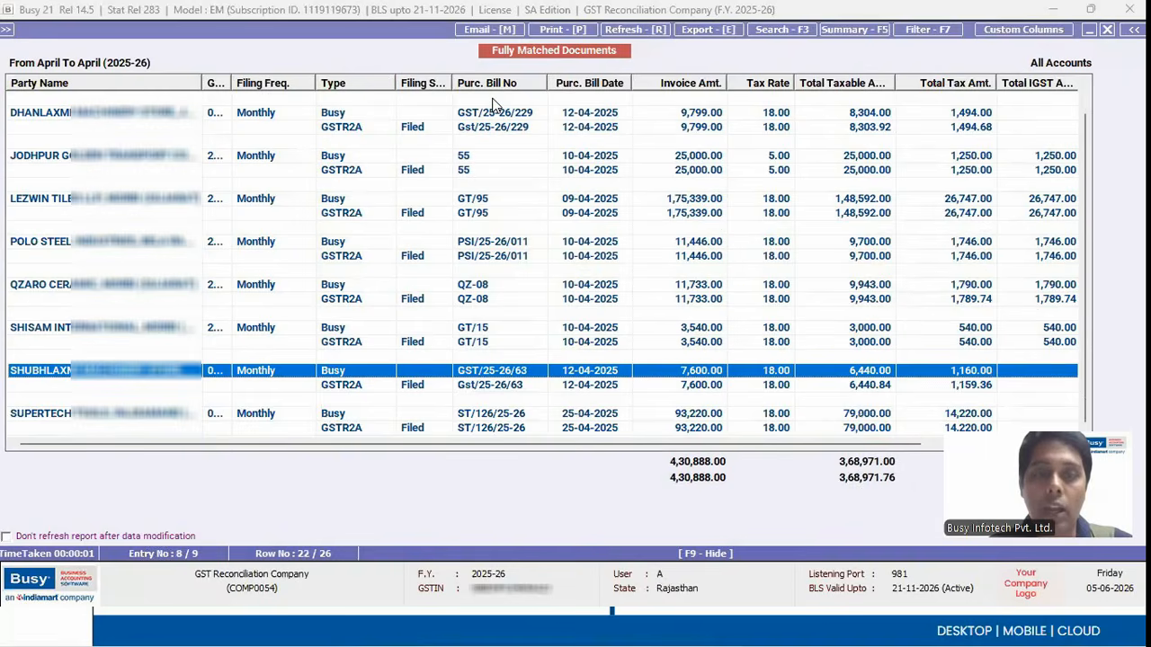
key("Down")
key("Down")
key("Up")
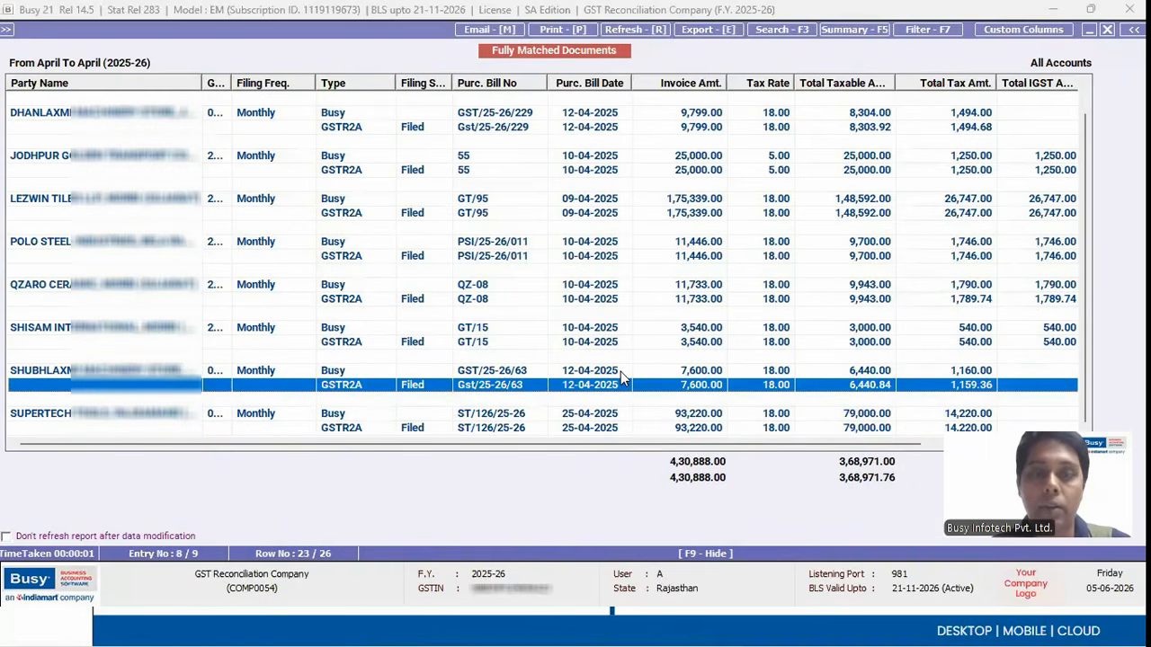
Compare the Busy and GSTR2A rows of purchase bill 55.
left_click(455, 158)
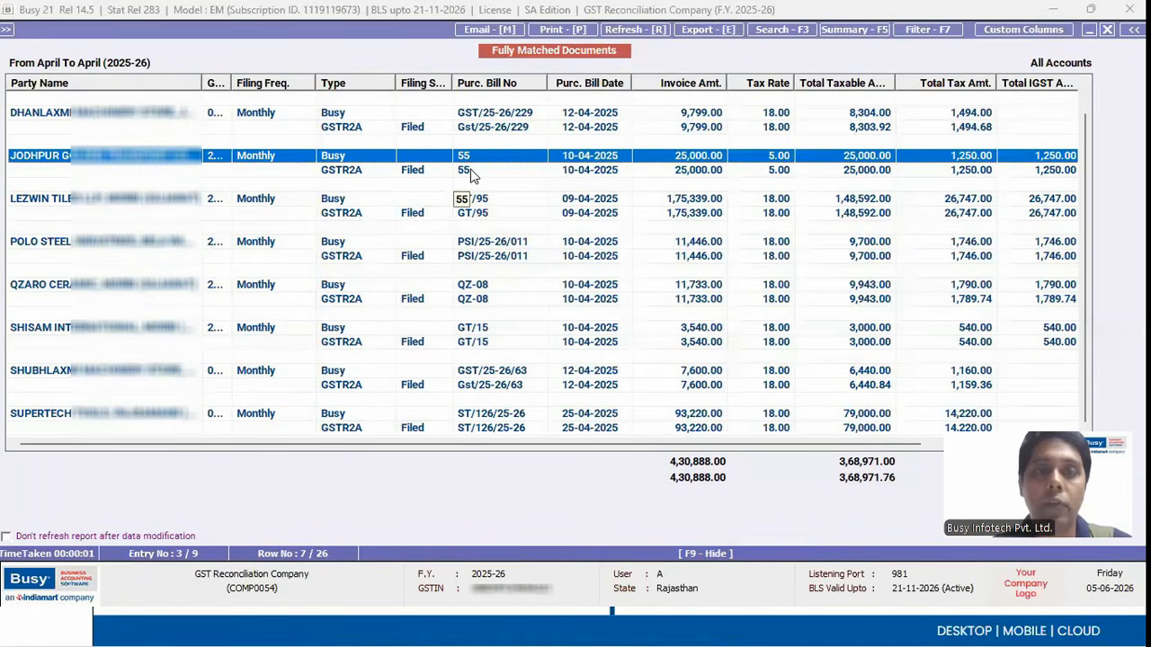
left_click(476, 174)
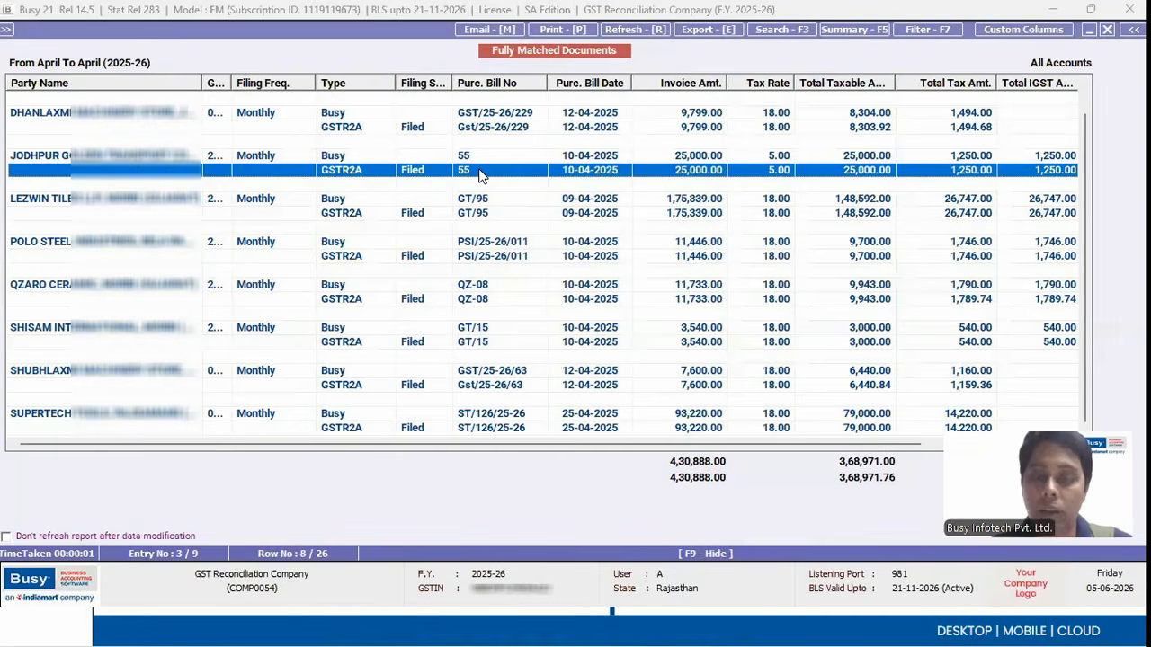
key("Up")
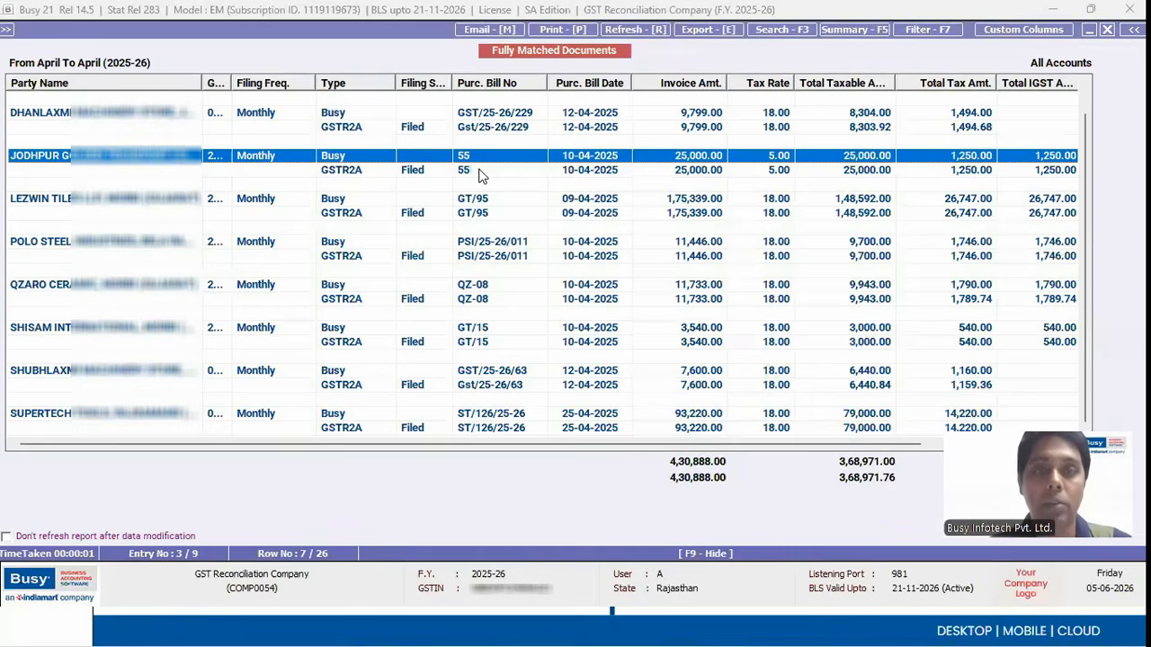
key("Return")
key("Escape")
Look through the matched entries below purchase bill 55 and return to the GSTR-2A reconciliation summary.
left_click(470, 185)
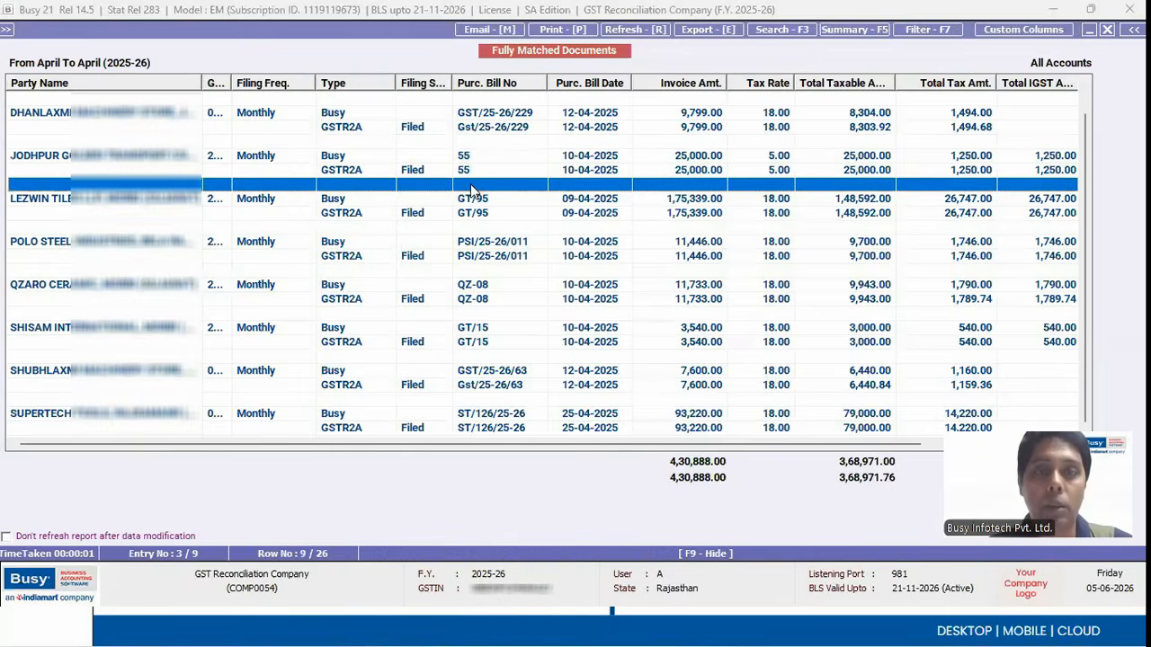
key("Down")
key("Down")
key("Down")
key("Down")
key("Down")
key("Up")
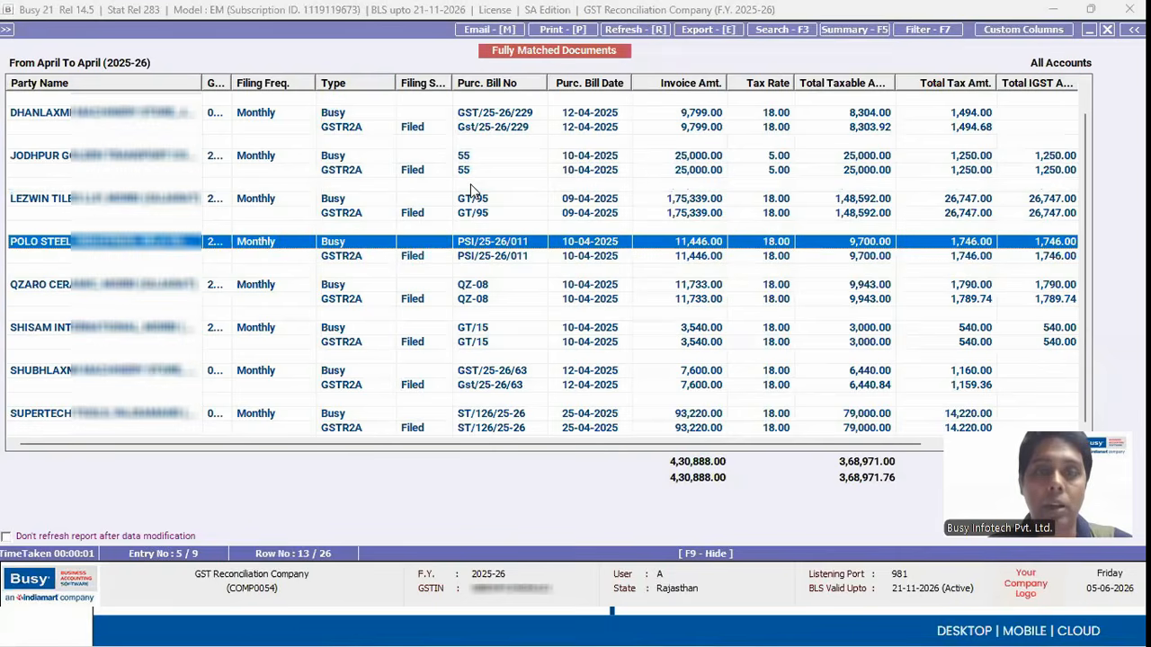
key("Escape")
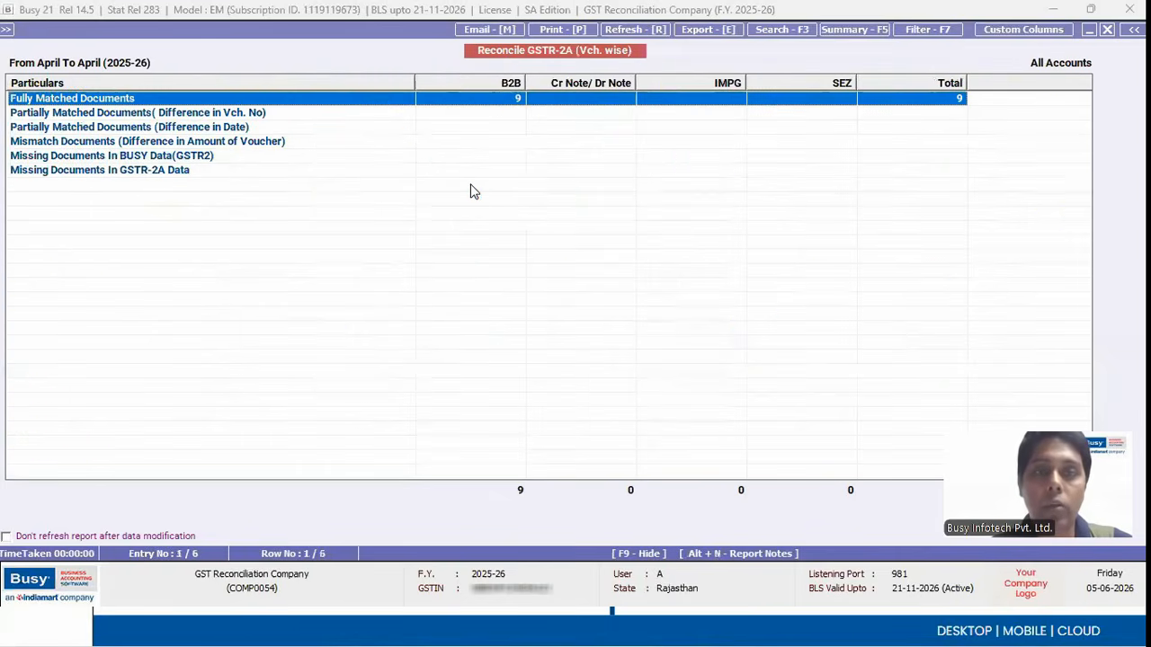
Reopen the fully matched B2B documents, compare both rows of purchase bill 4, and return to the report options.
double_click(497, 106)
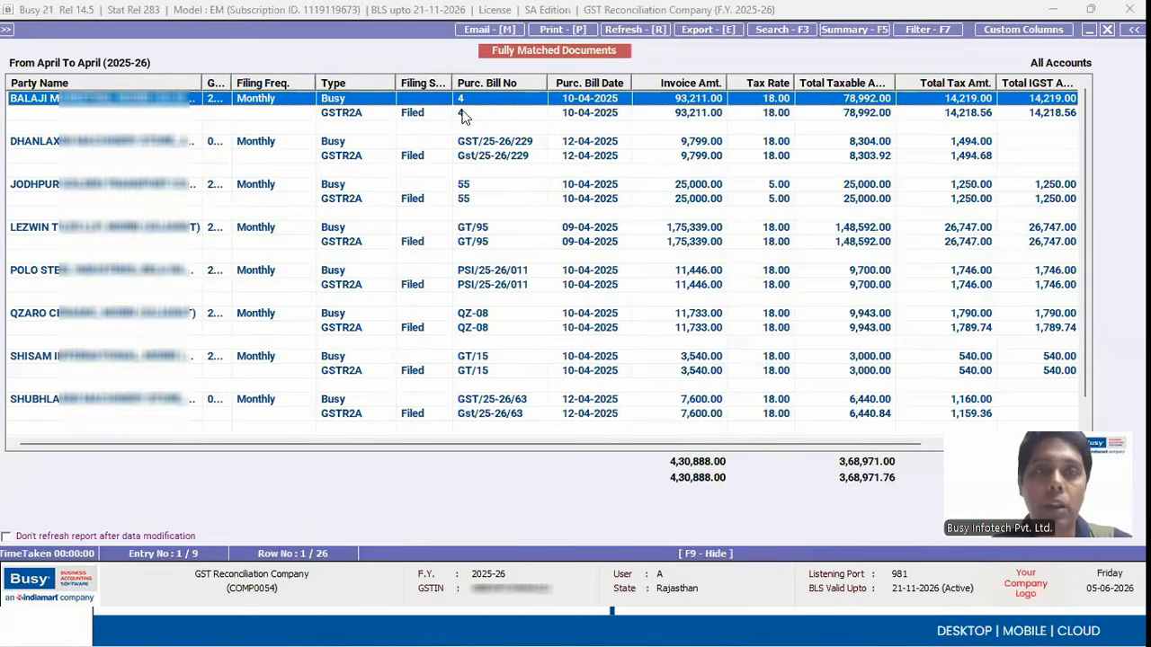
left_click(464, 111)
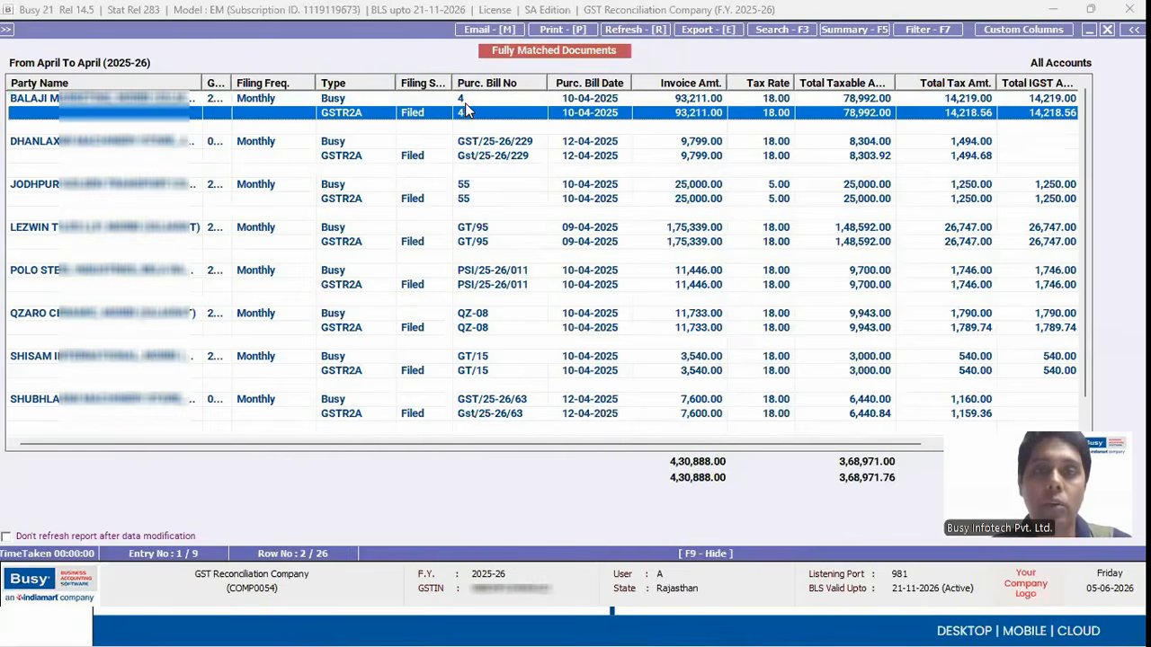
key("Up")
key("Escape")
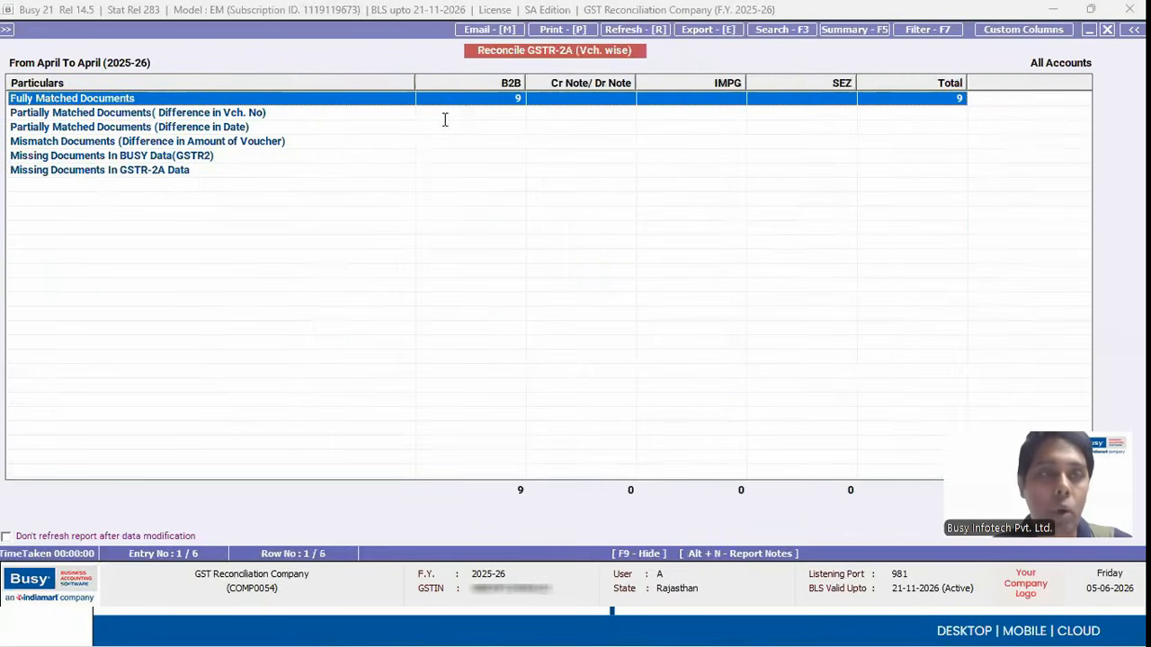
key("Escape")
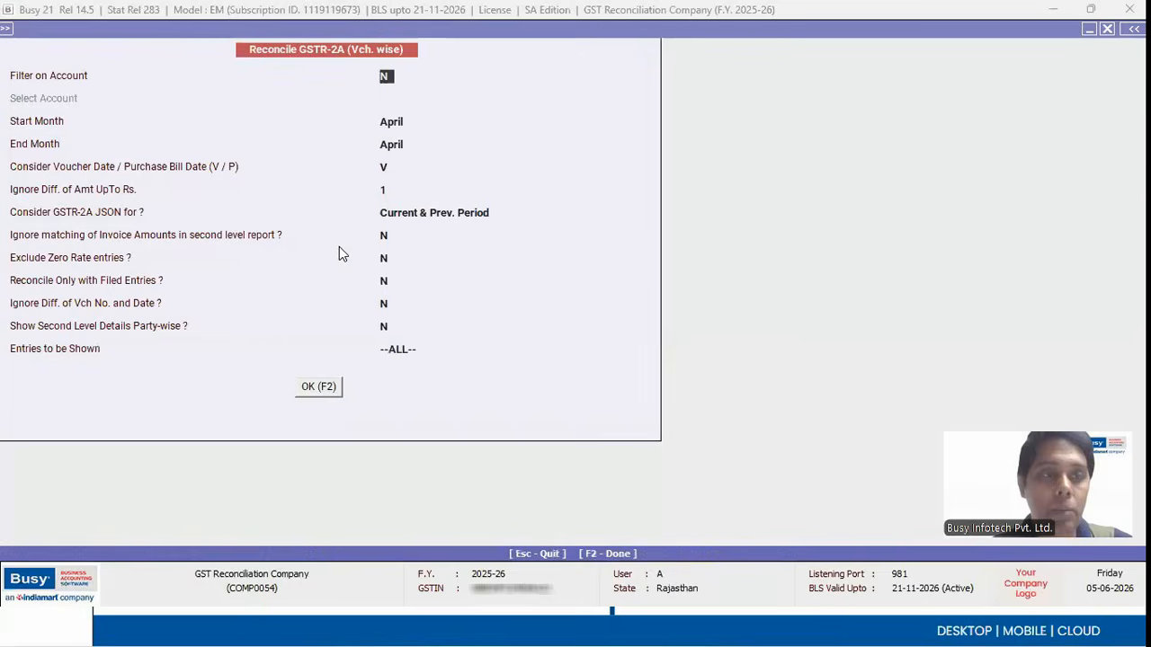
Try setting Ignore Diff. of Vch No. and Date to Y for the GSTR-2A report, and quit its options.
left_click(386, 304)
type("Y")
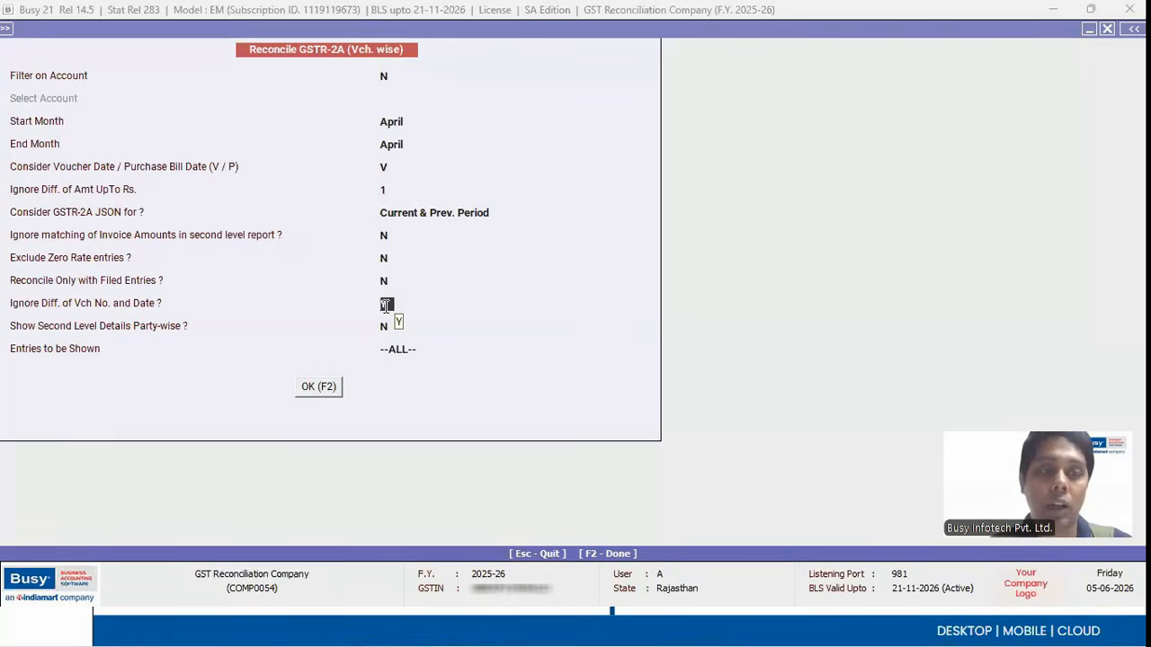
key("Escape")
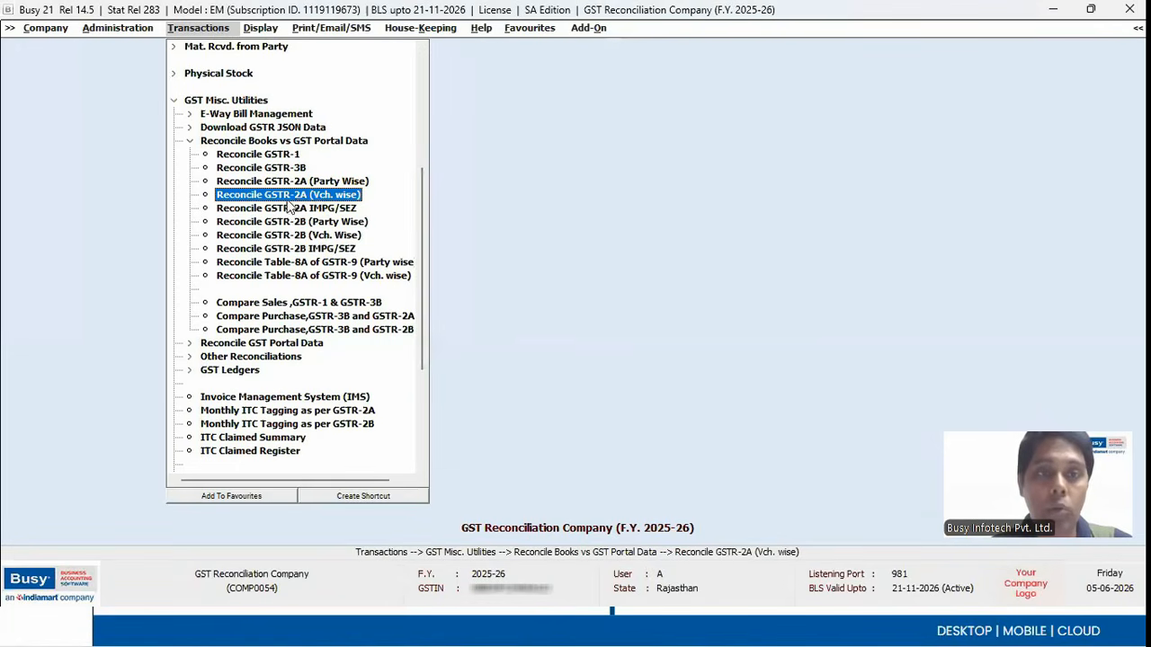
Generate the voucher-wise GSTR-2B reconciliation report from April to November with the other options at their defaults.
left_click(322, 238)
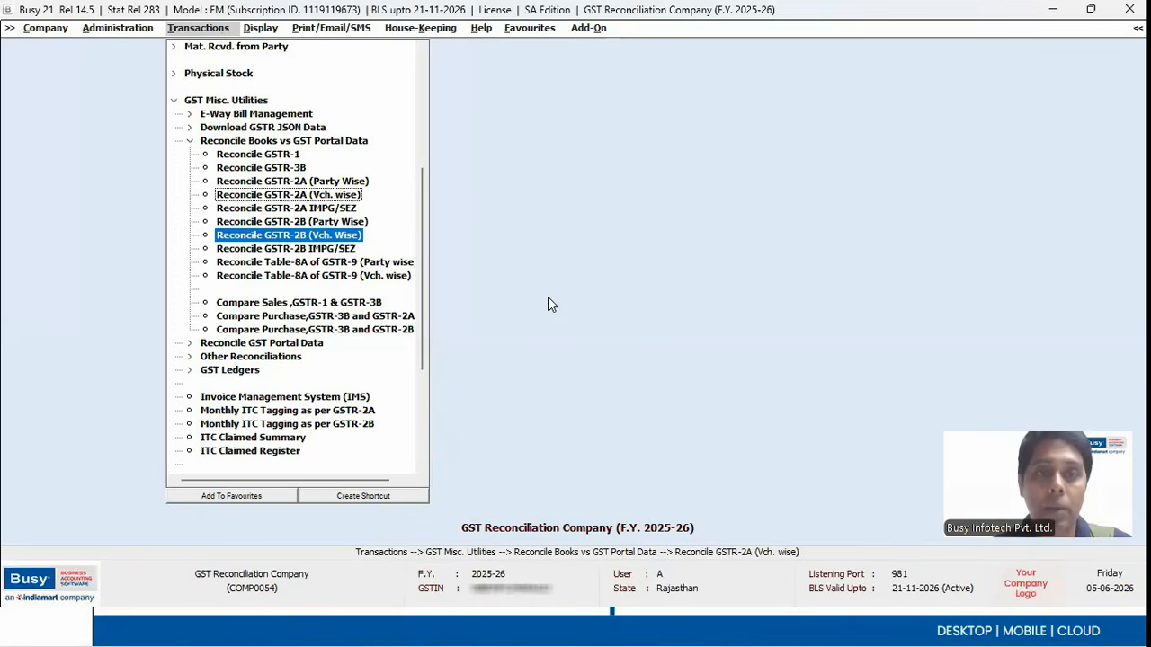
key("Return")
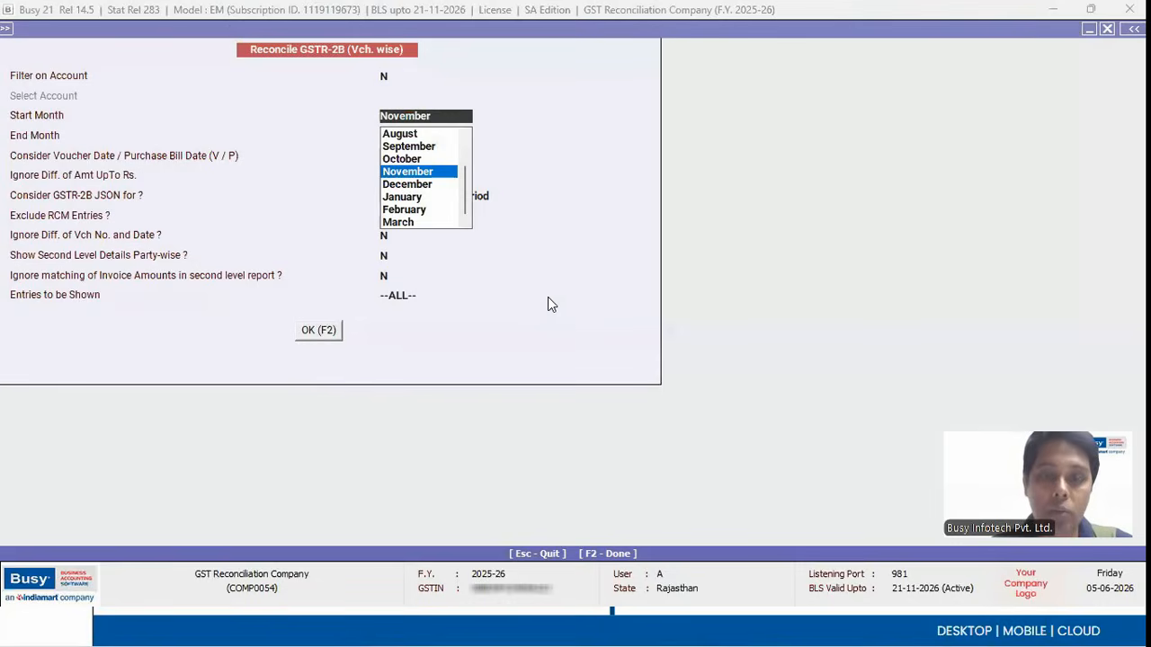
type("a")
key("Return")
key("Return")
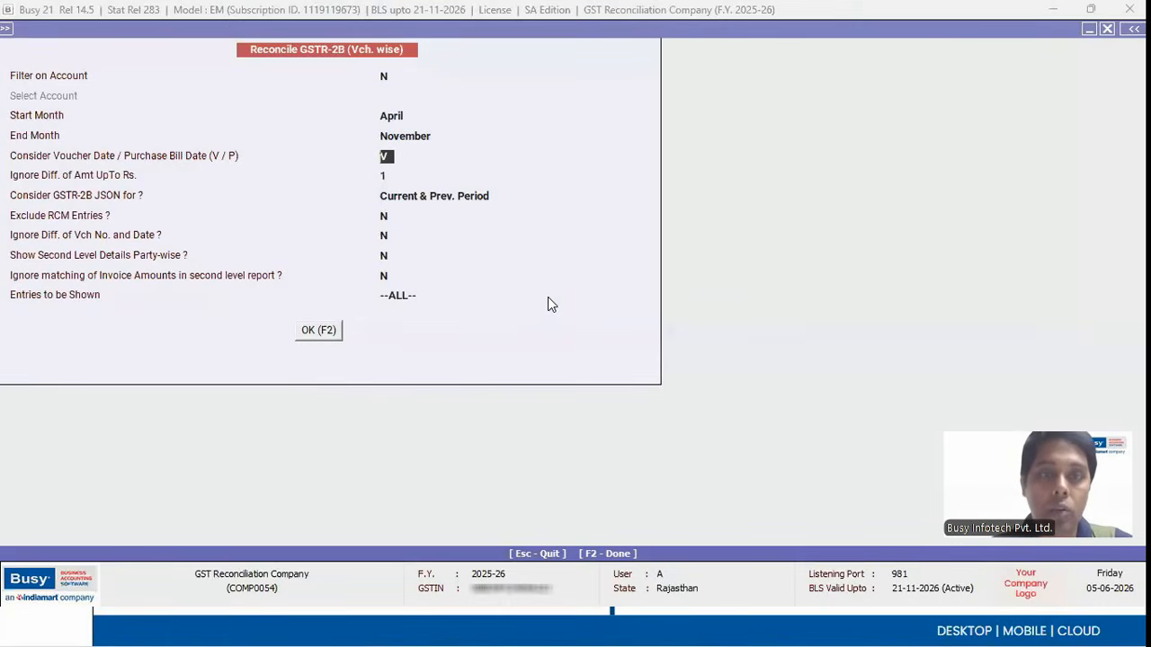
key("Return")
key("Return")
key("Return")
key("Return")
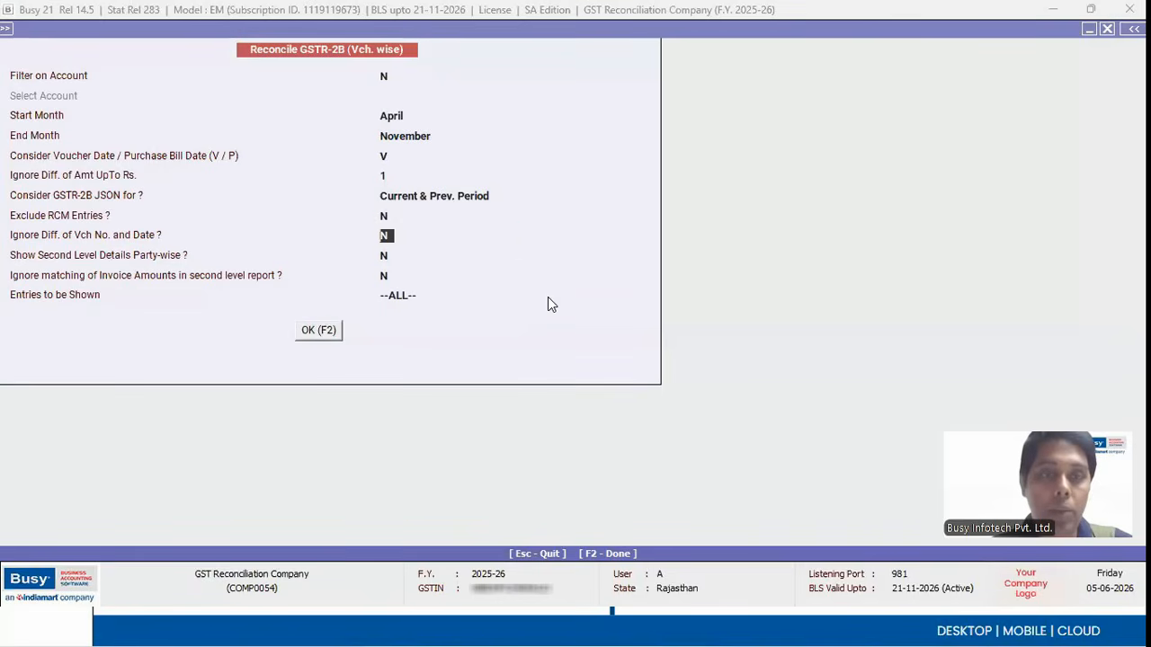
key("F2")
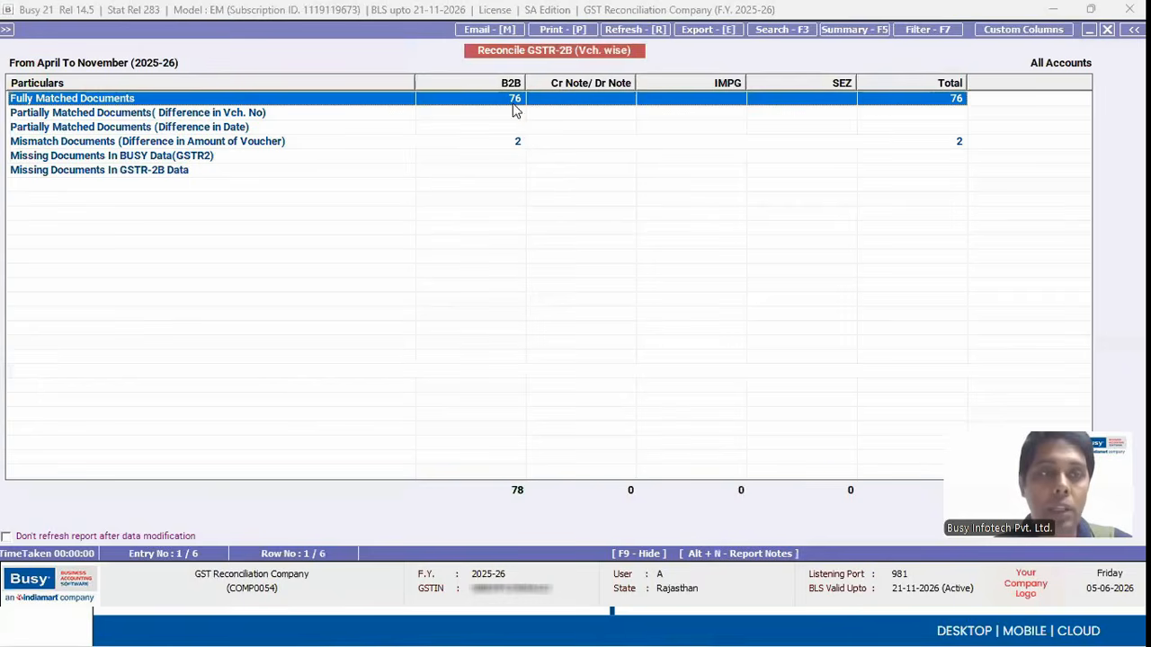
Open the mismatched B2B documents, compare the Busy and GSTR-2B rows of bill AD-113 with resized GSTIN and Type columns, and return to the summary.
left_click(505, 145)
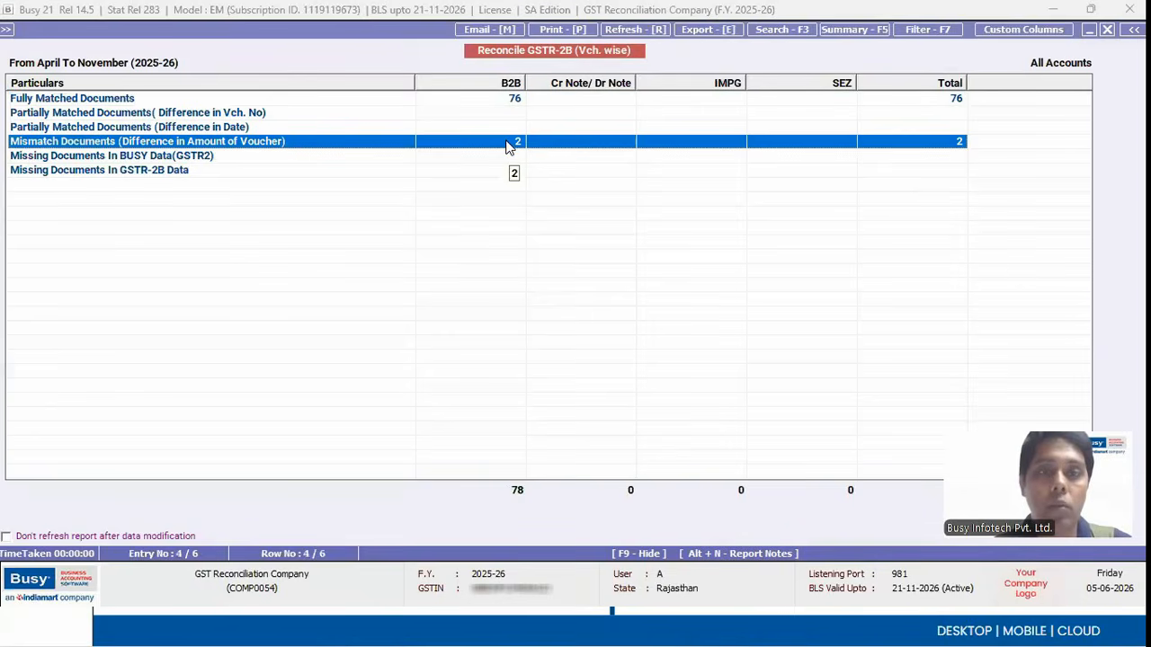
double_click(505, 144)
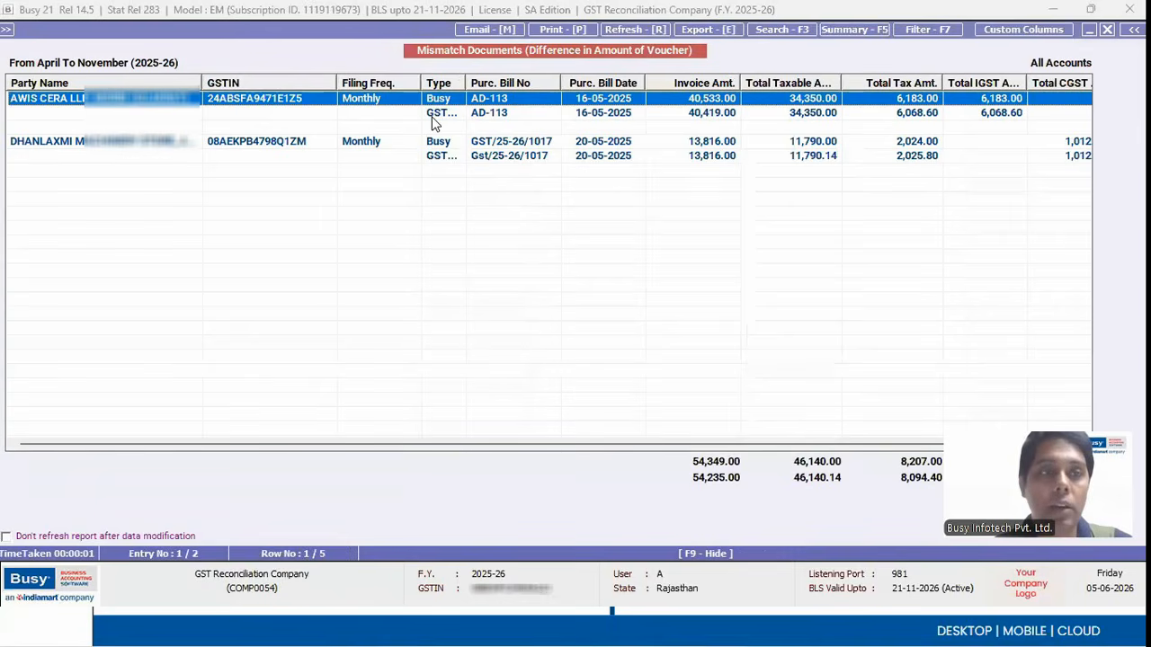
left_click_drag(336, 83, 259, 90)
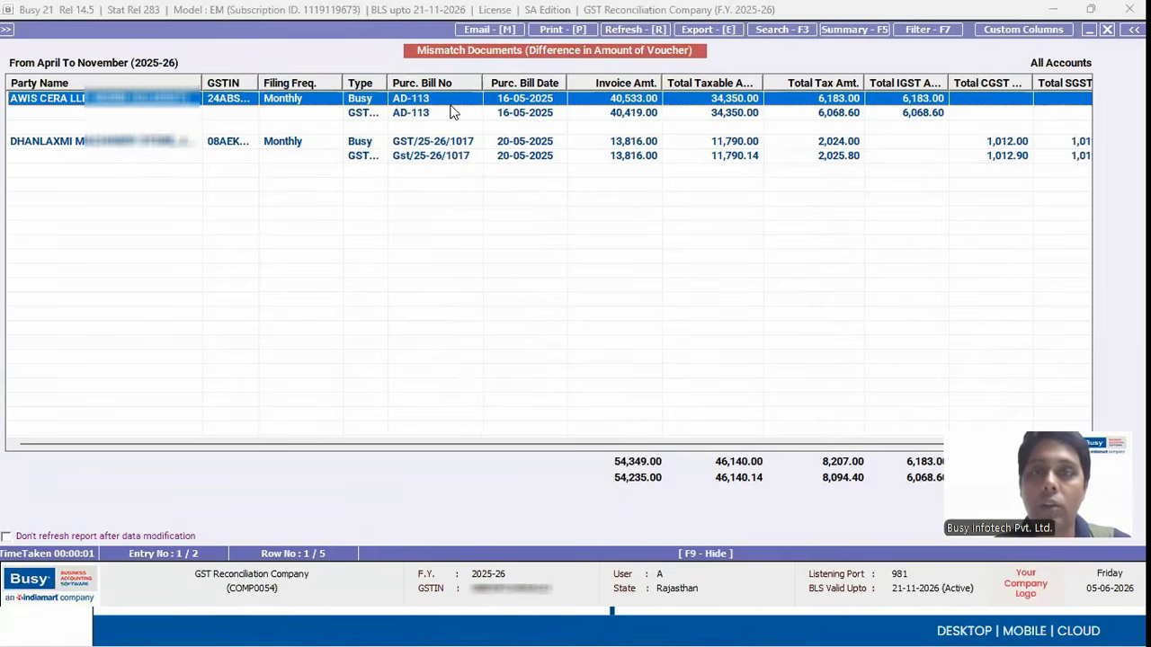
left_click(631, 116)
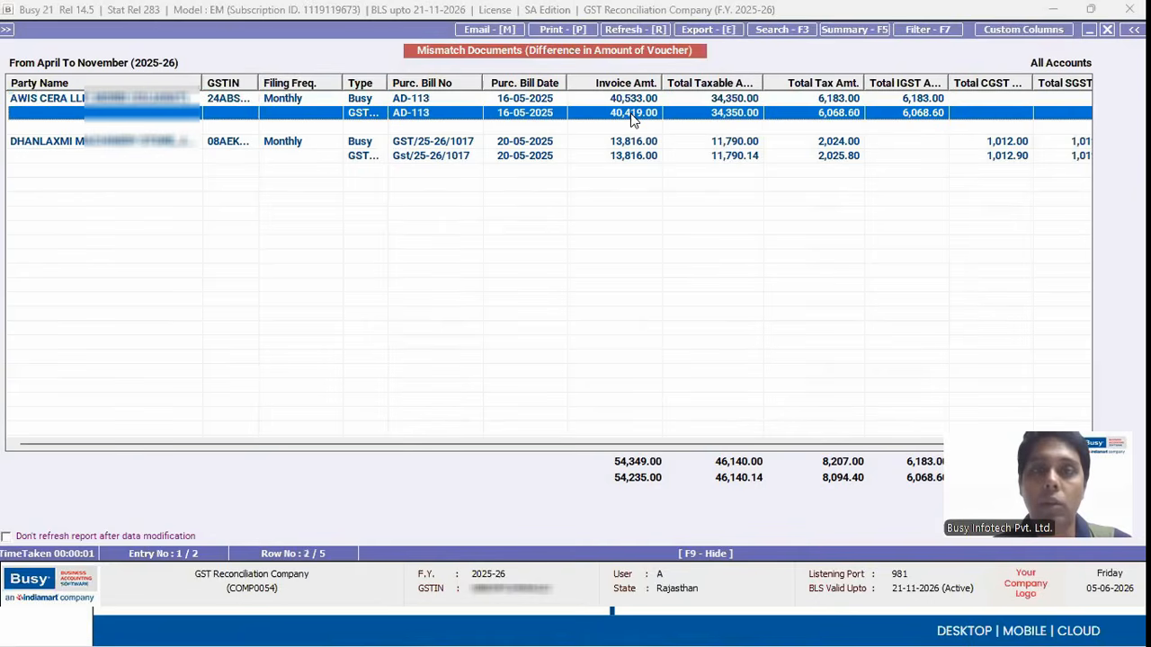
left_click_drag(382, 82, 418, 82)
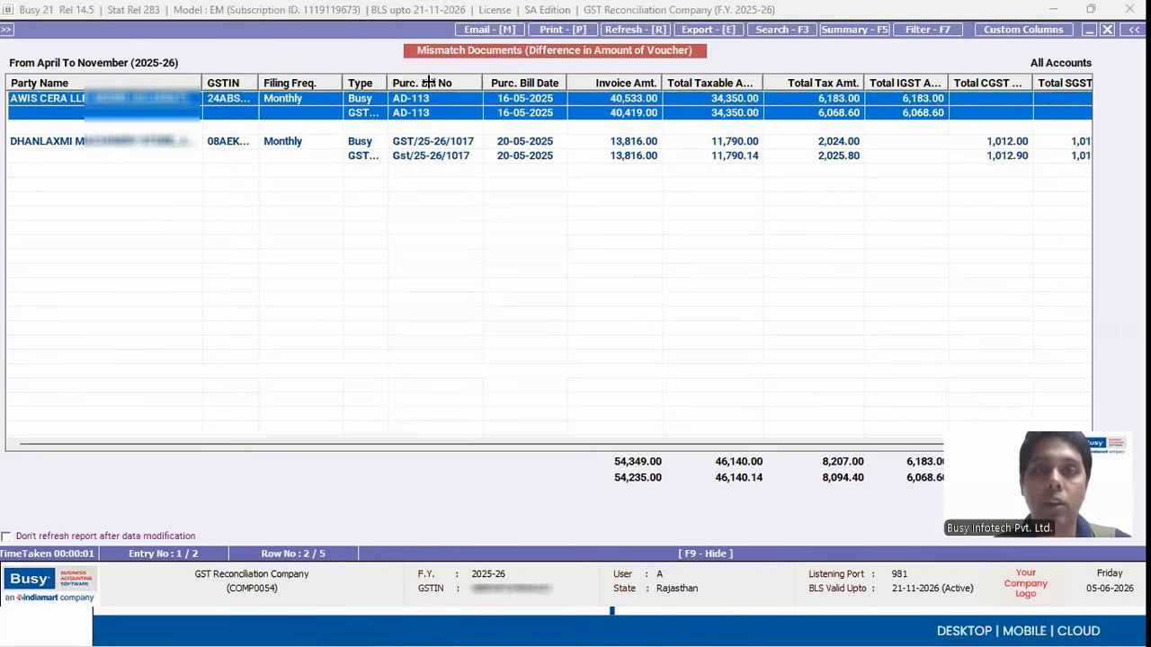
left_click(702, 115)
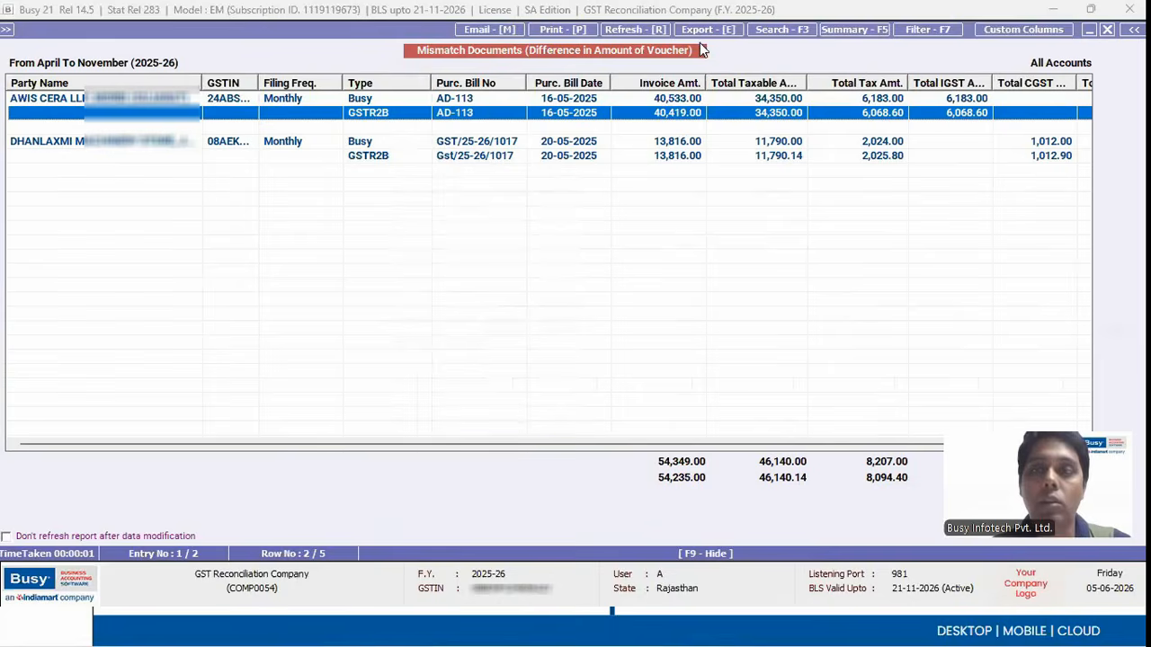
key("Escape")
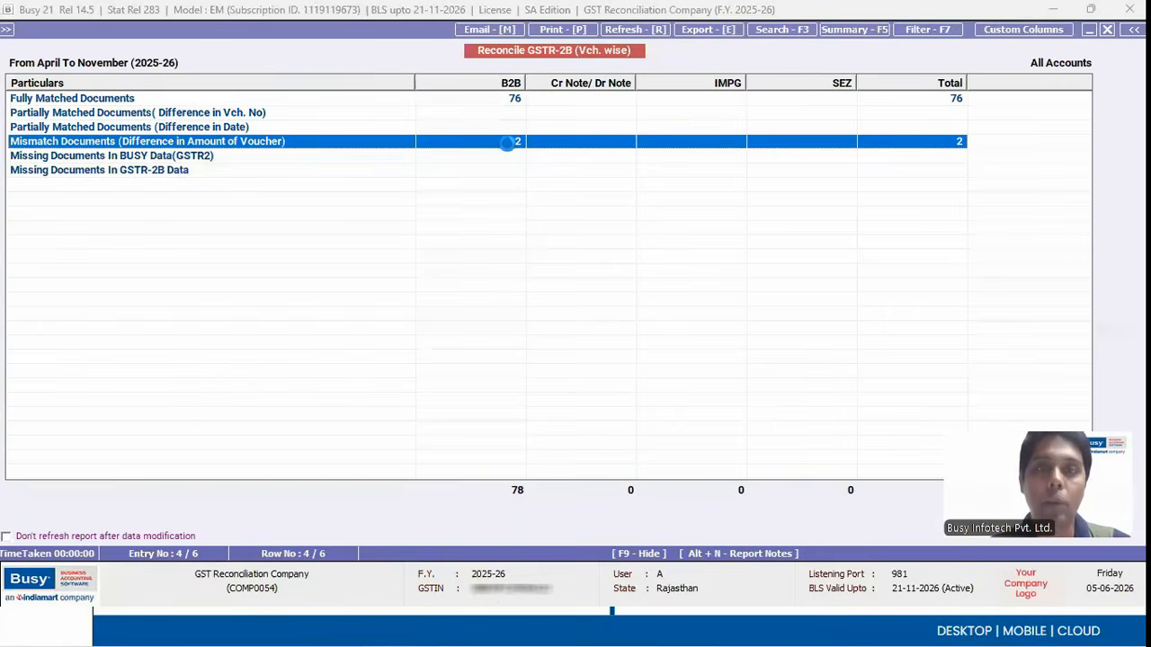
Reopen the mismatched B2B documents and view the Busy supply inward voucher for purchase bill AD-113.
double_click(509, 149)
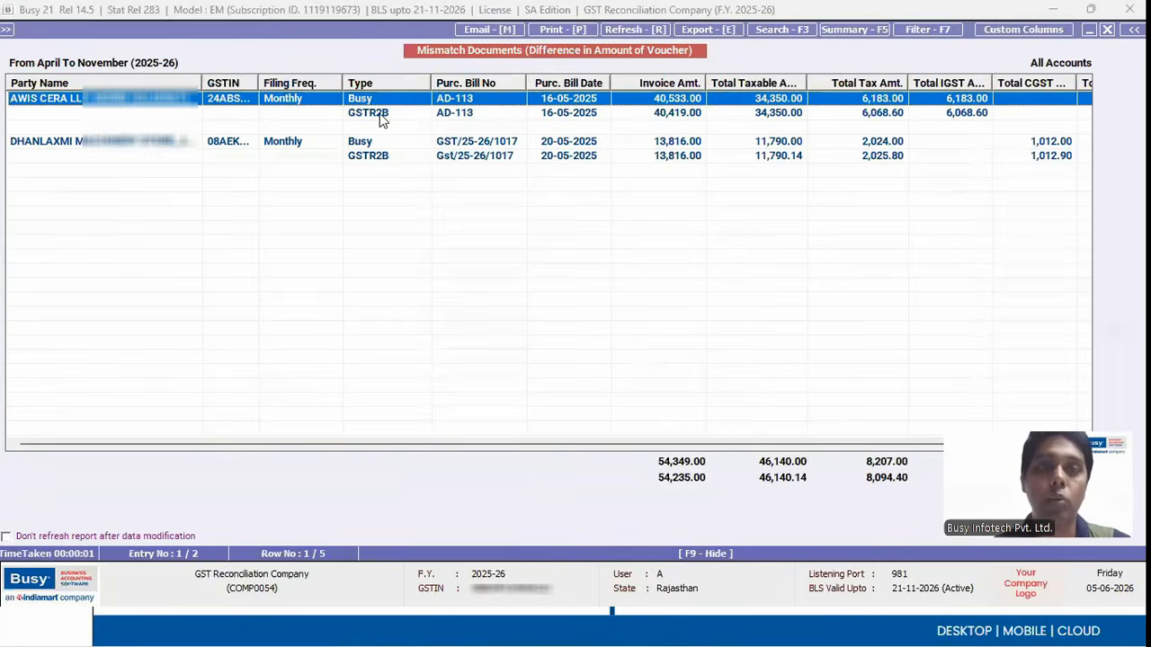
left_click(428, 114)
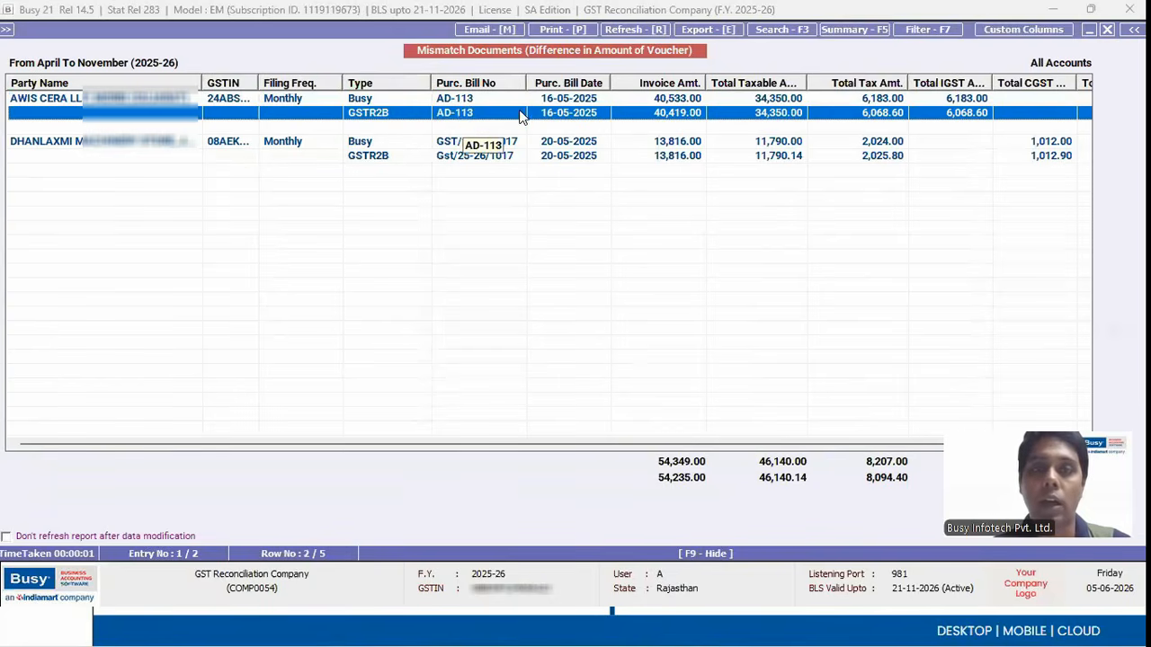
left_click(465, 94)
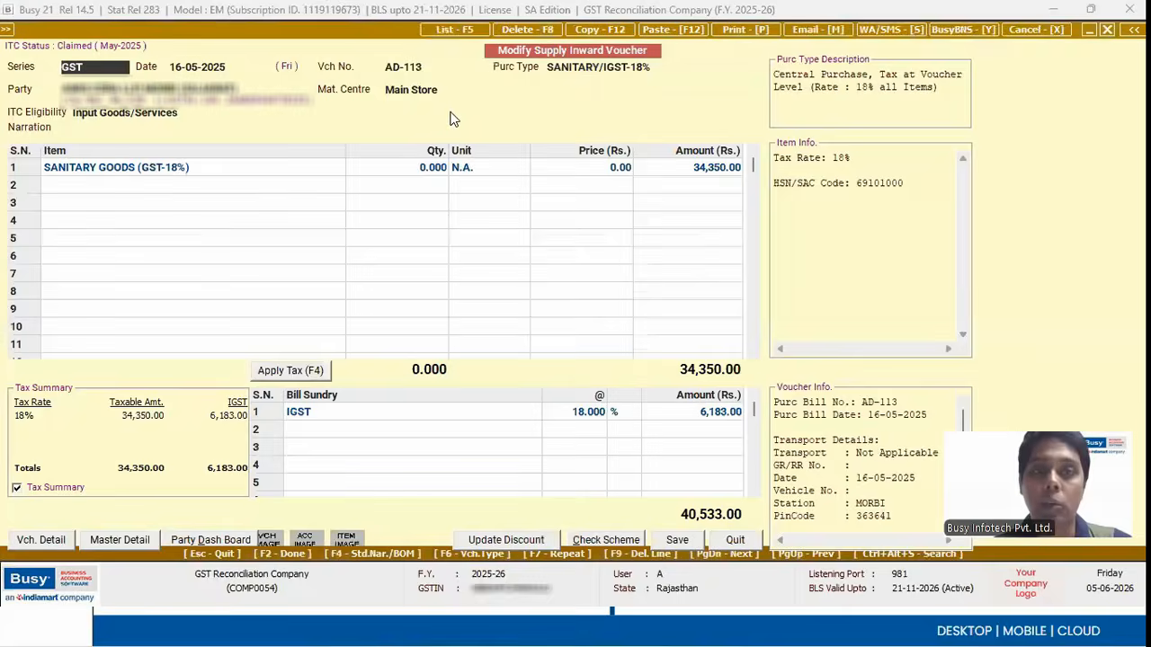
key("Escape")
Compare the Busy and GSTR-2B rows of bill AD-113 again, and quit the GSTR-2B reconciliation report and its options.
left_click(495, 118)
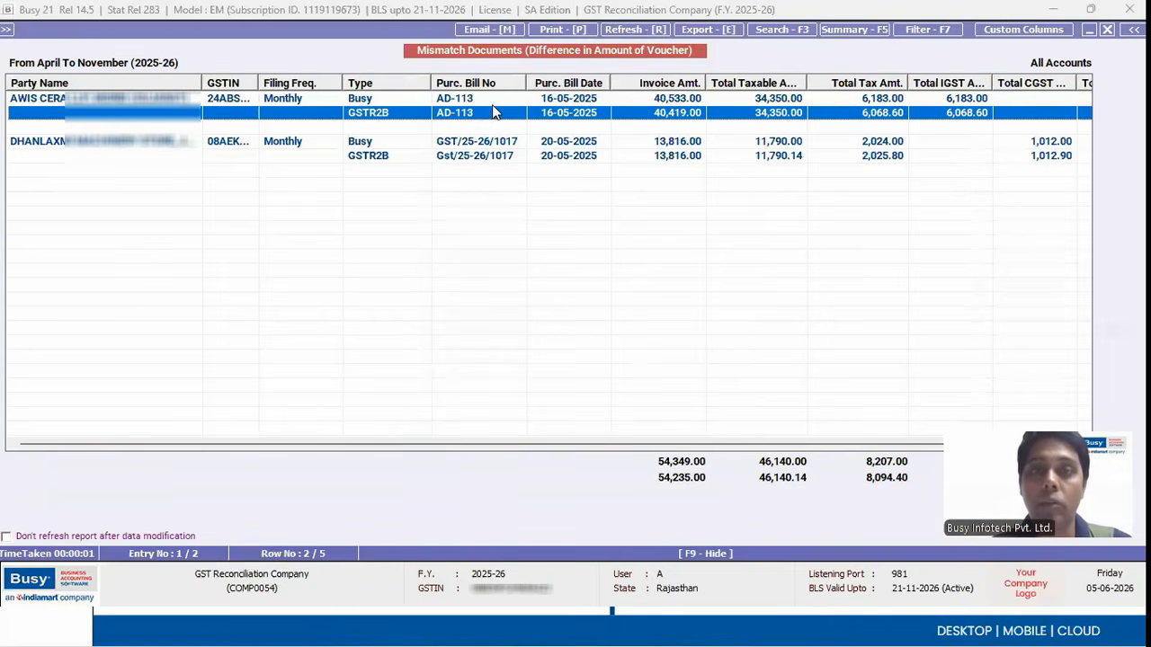
left_click(494, 104)
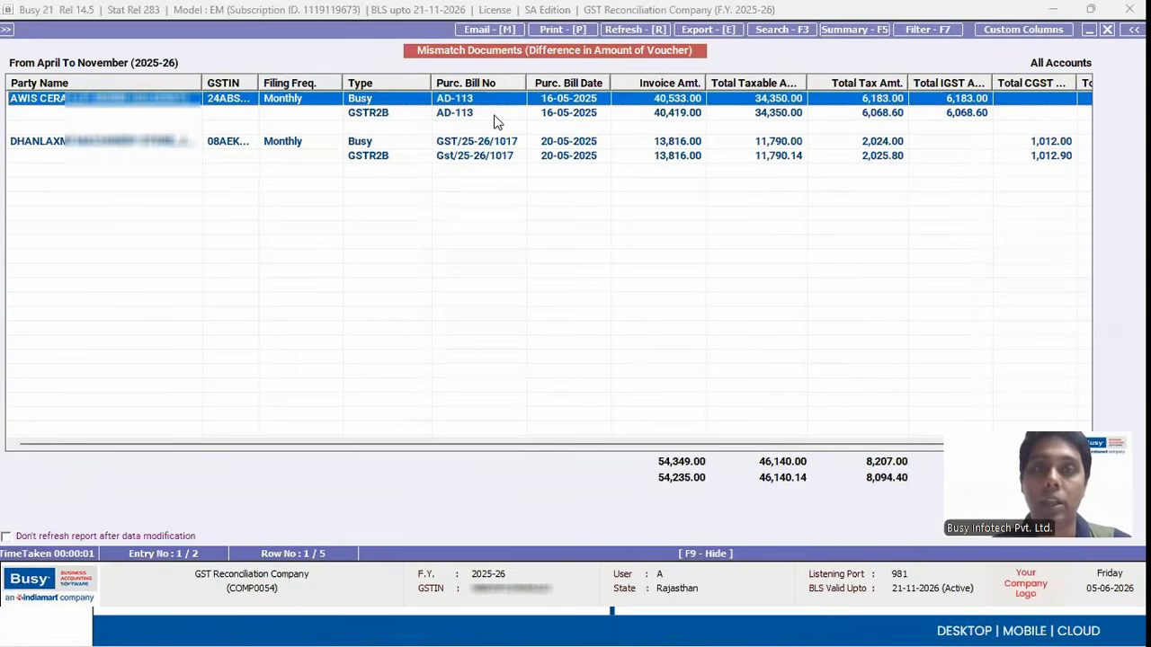
left_click(493, 114)
key("Escape")
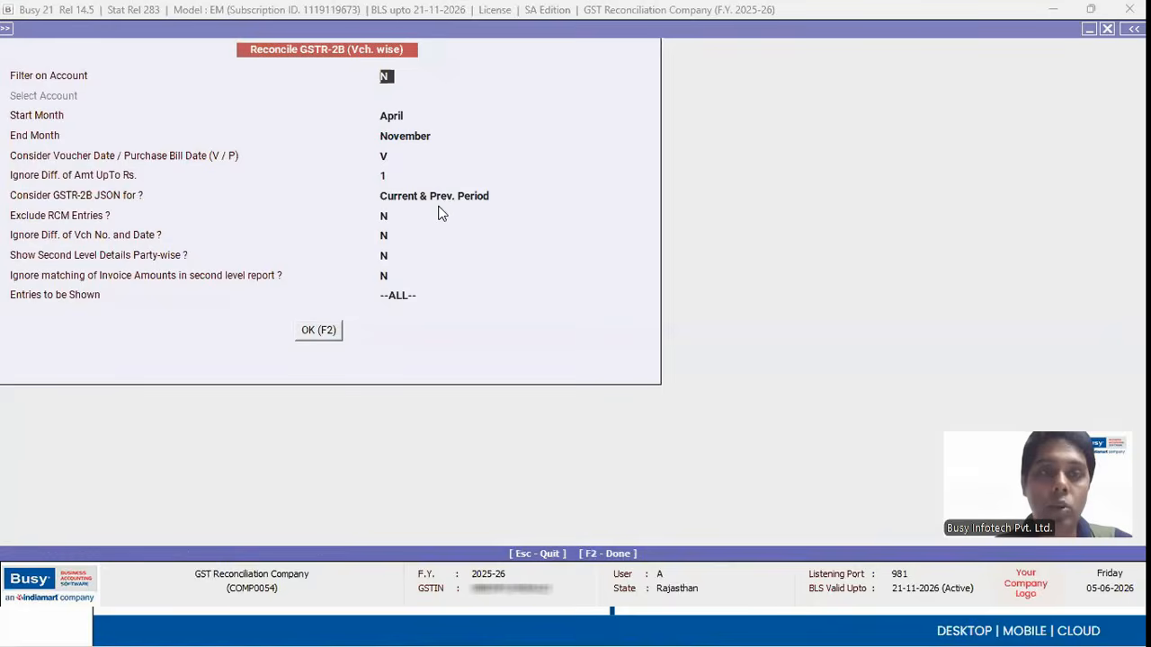
key("Escape")
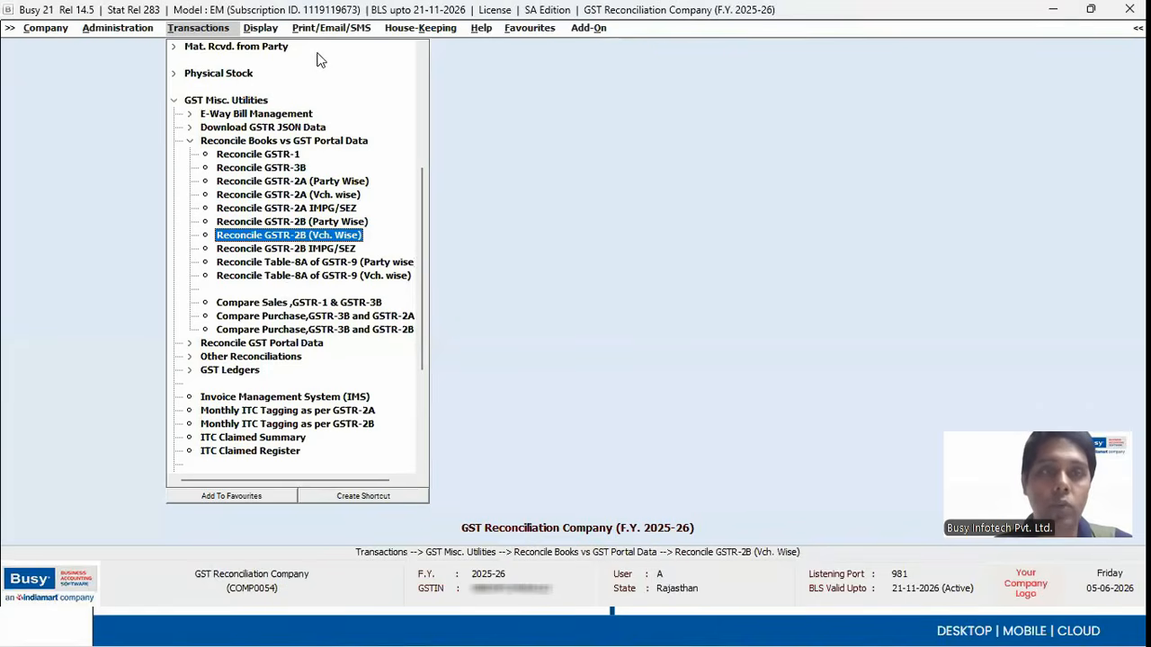
View the party-wise GSTR-2B Register for April to November from the GST registers, and close it.
left_click(270, 31)
left_click(299, 240)
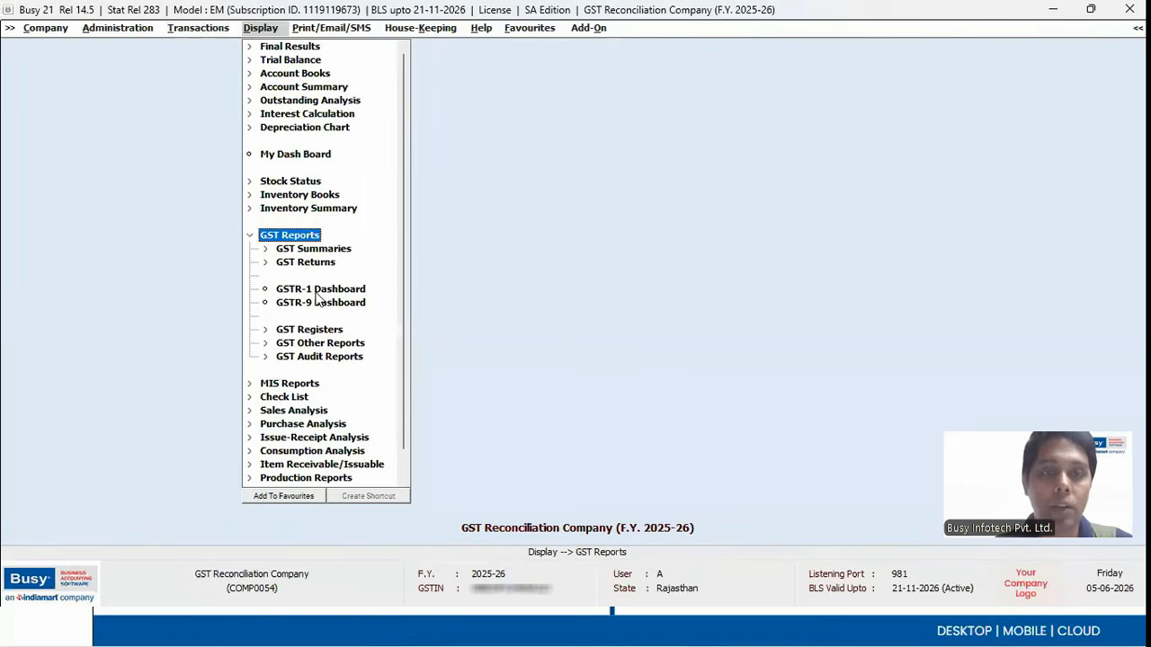
left_click(331, 331)
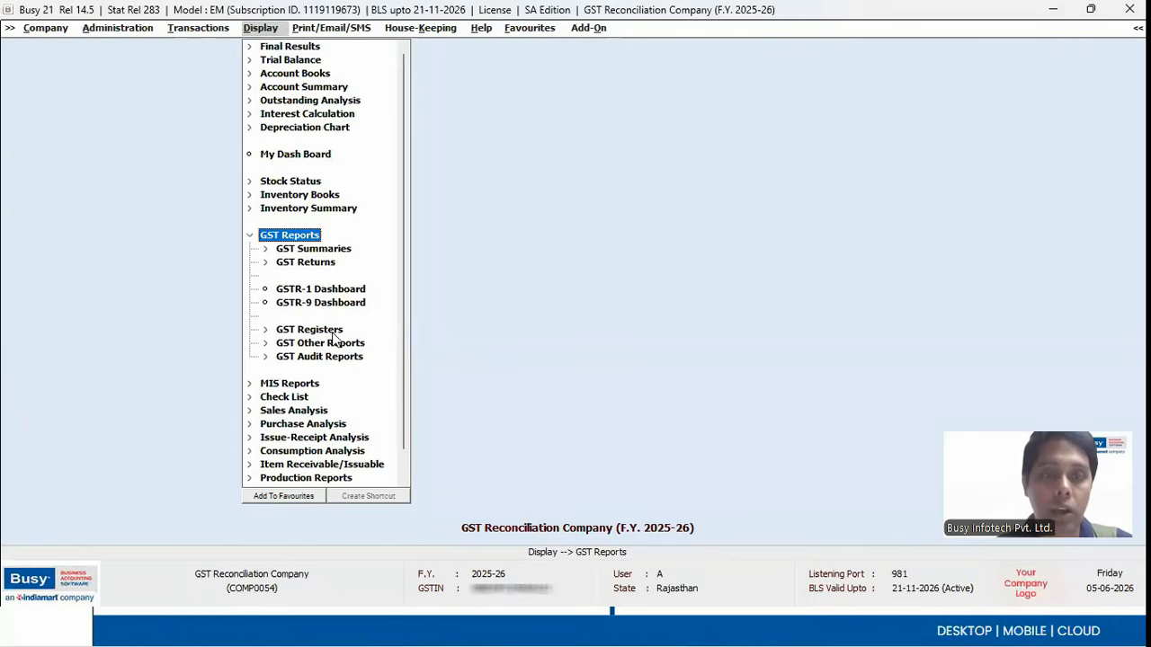
left_click(353, 342)
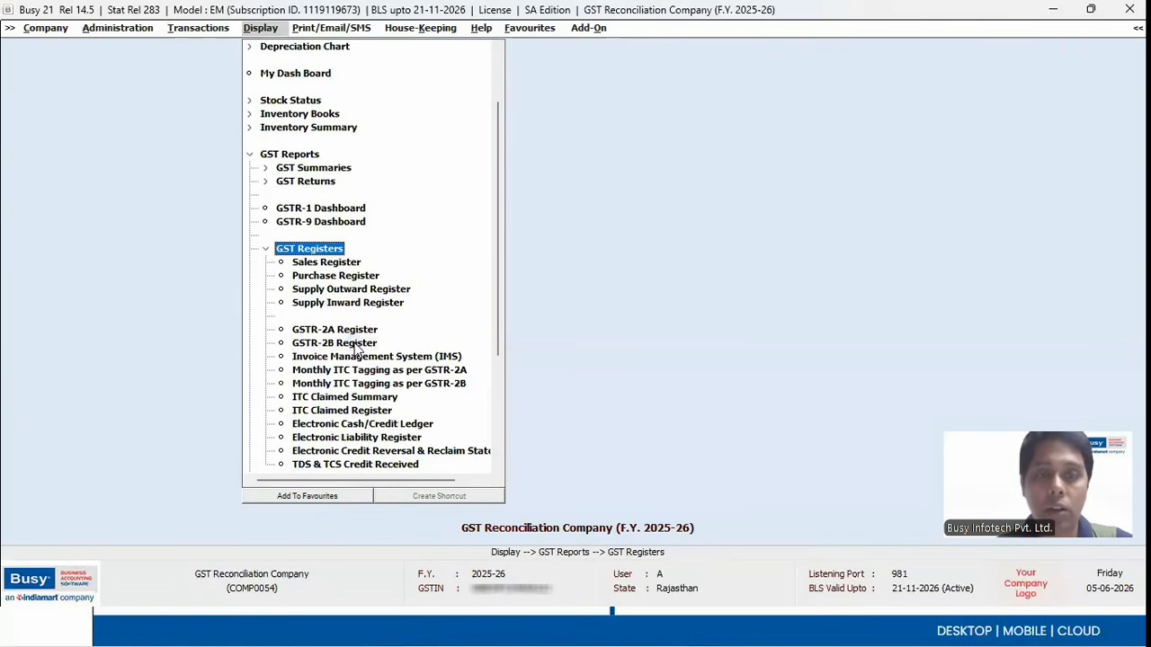
key("Escape")
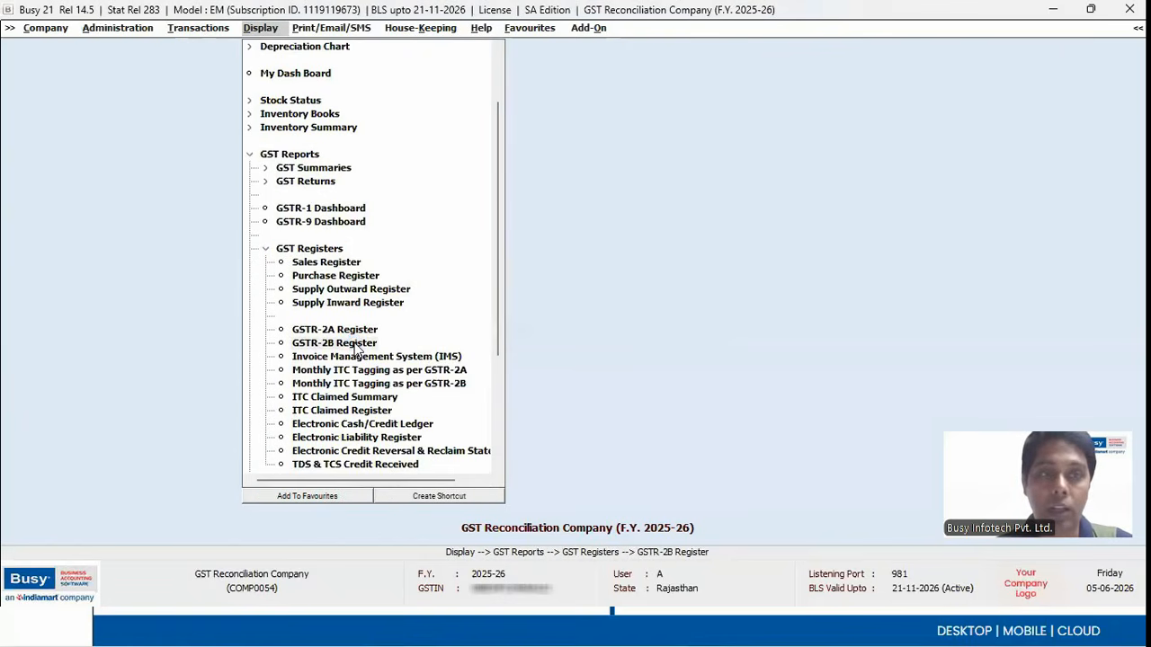
left_click(356, 345)
key("F2")
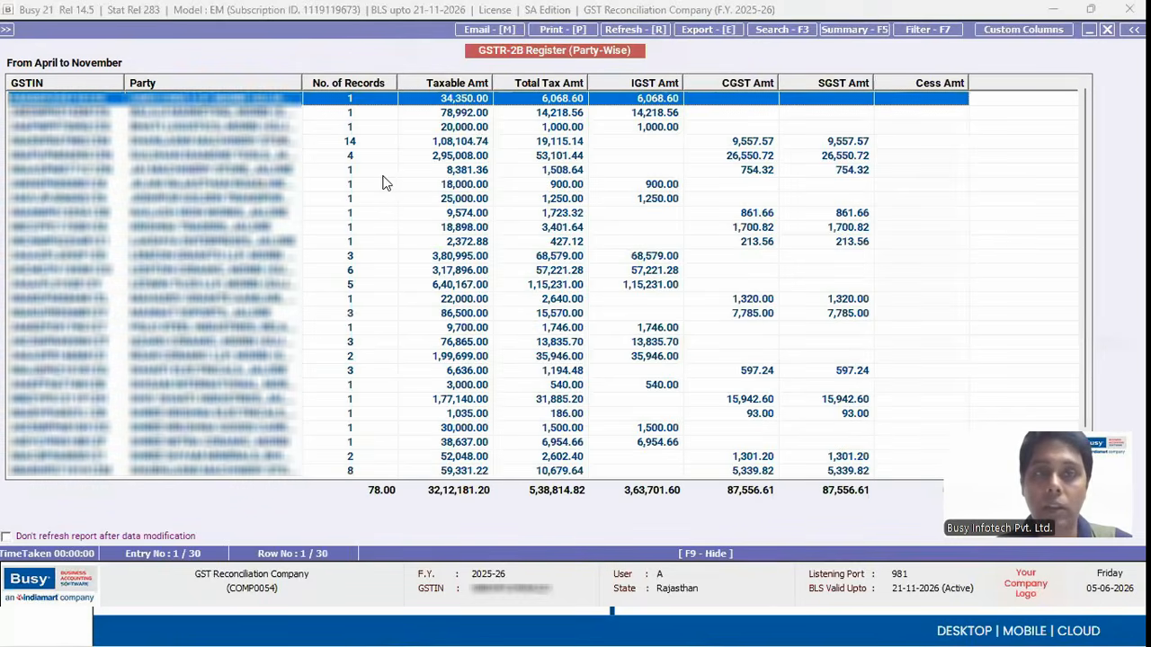
key("Escape")
Look through the available GSTR JSON data downloads, including GSTR-2A and GSTR-2B, among the GST utilities.
key("Up")
key("Up")
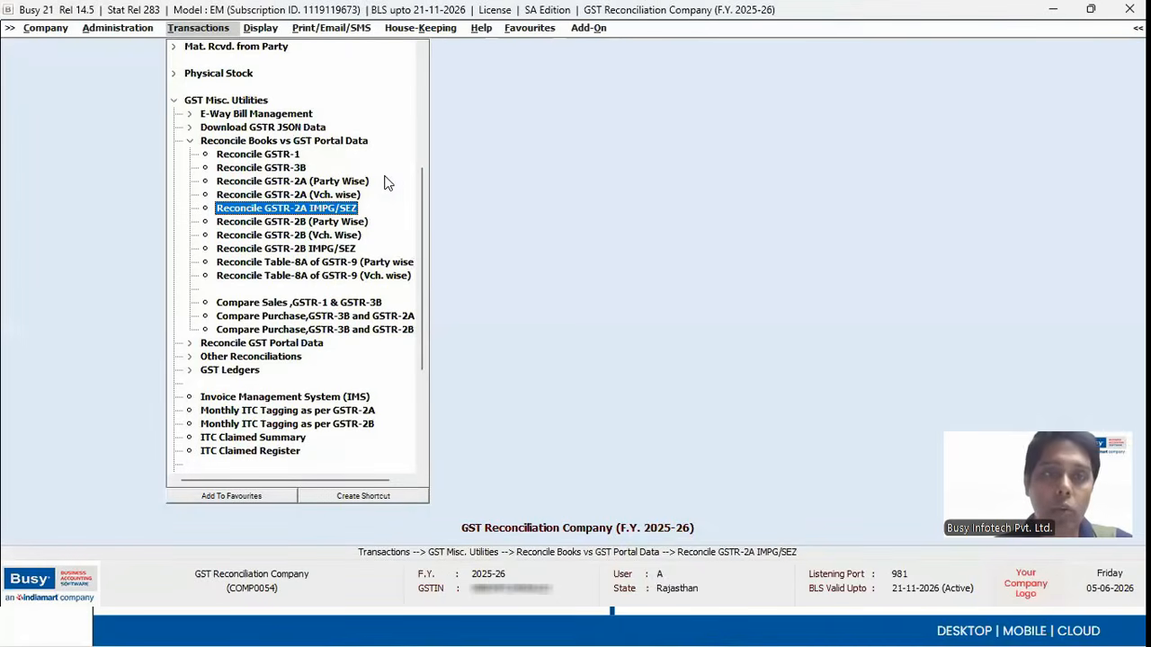
key("Up")
key("Up")
key("Up")
key("Up")
key("Up")
key("Up")
key("Right")
key("Down")
key("Down")
key("Down")
key("Down")
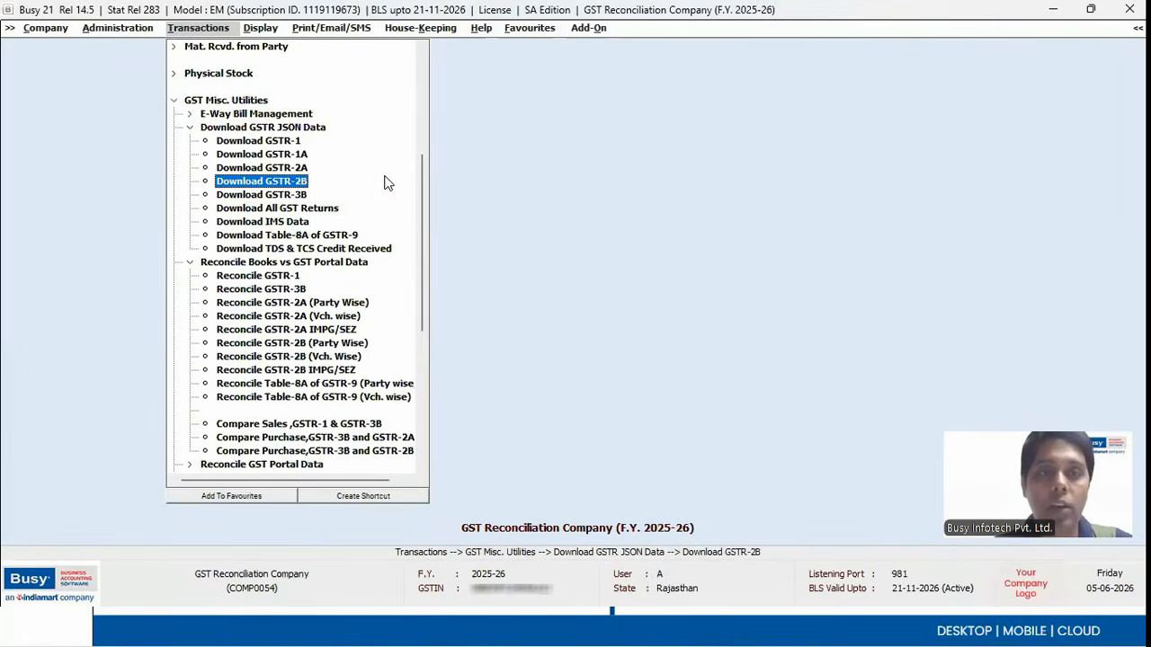
key("Up")
key("Down")
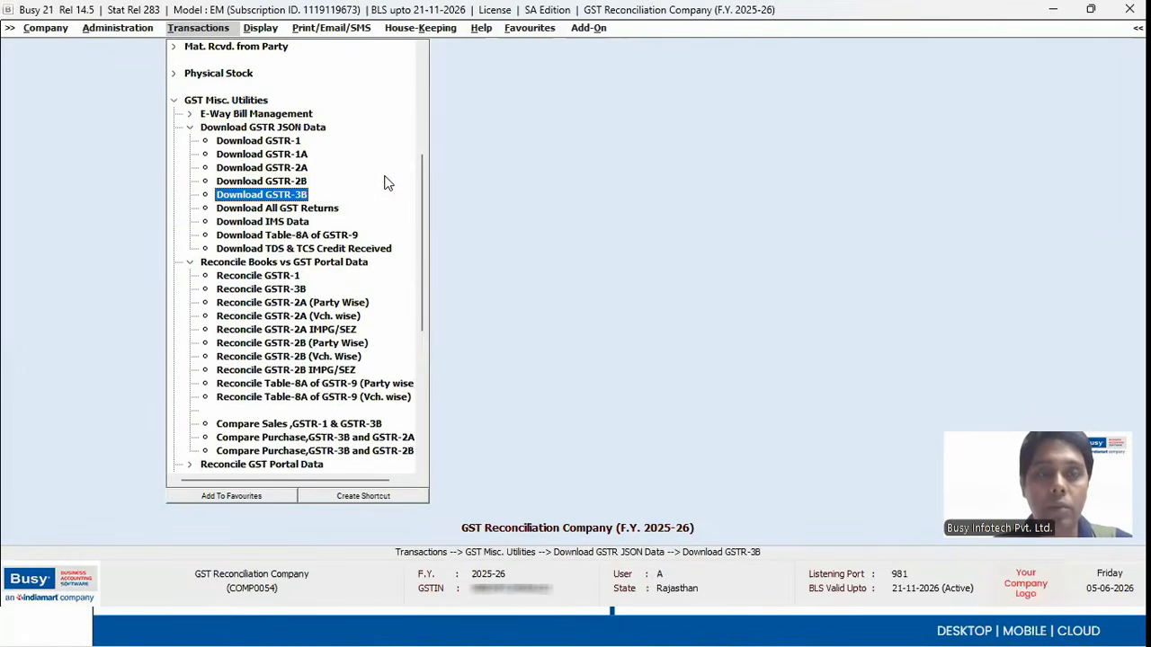
key("Up")
key("Up")
key("Up")
key("Up")
key("Down")
key("Down")
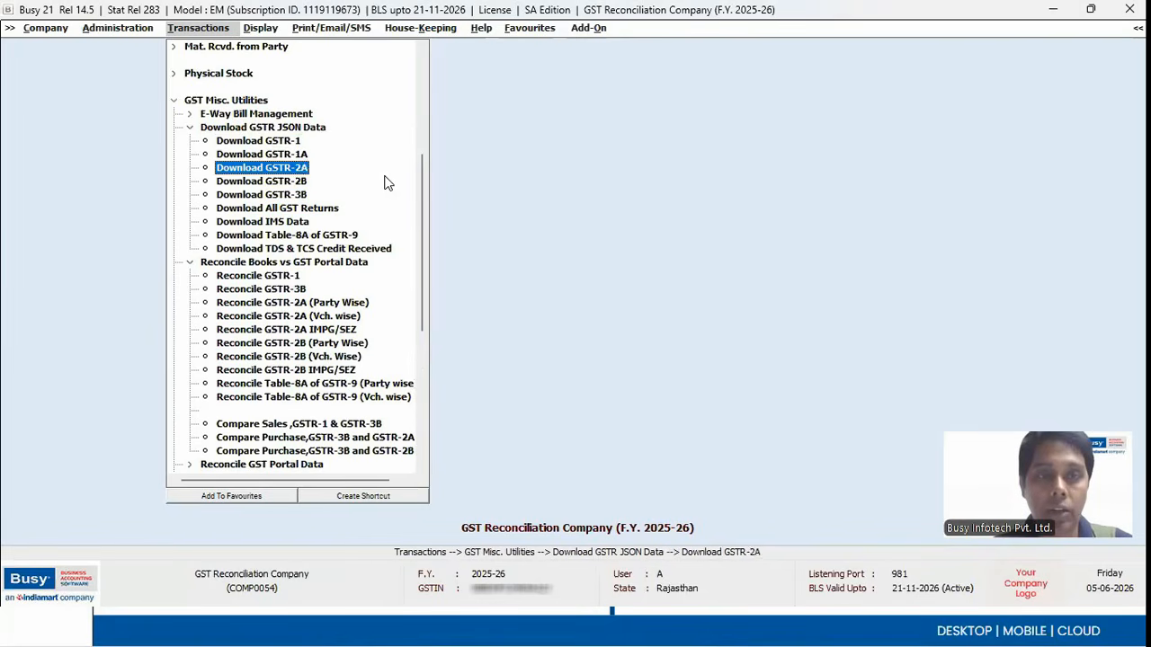
key("Down")
key("Down")
key("Down")
key("Down")
key("Down")
key("Down")
key("Down")
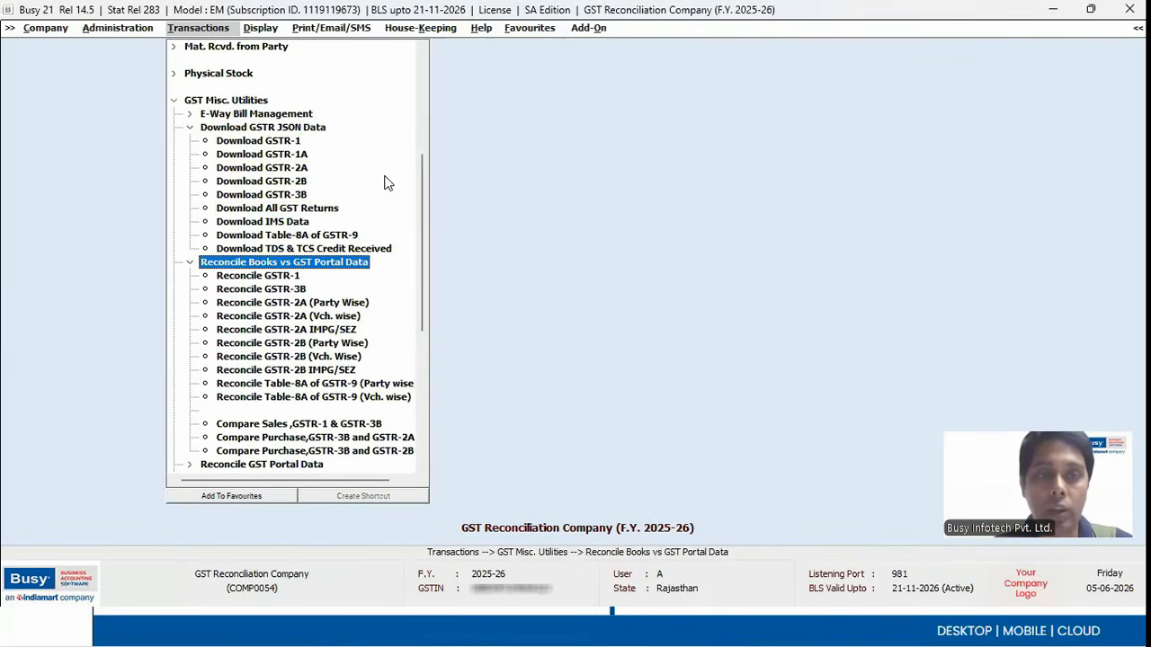
key("Down")
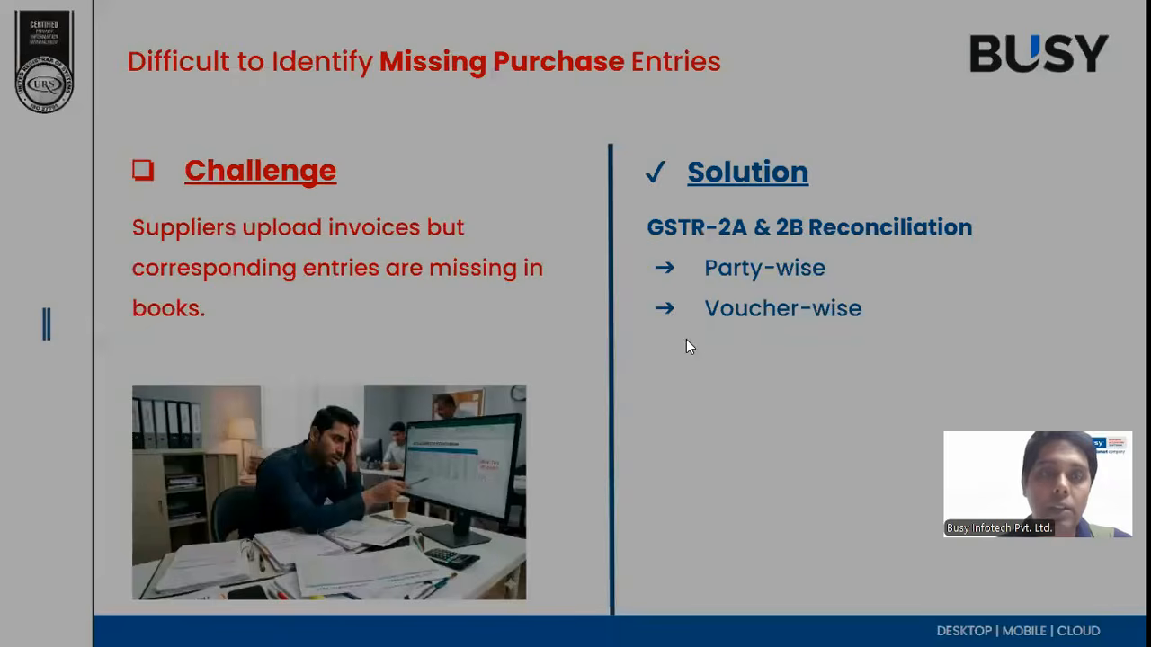
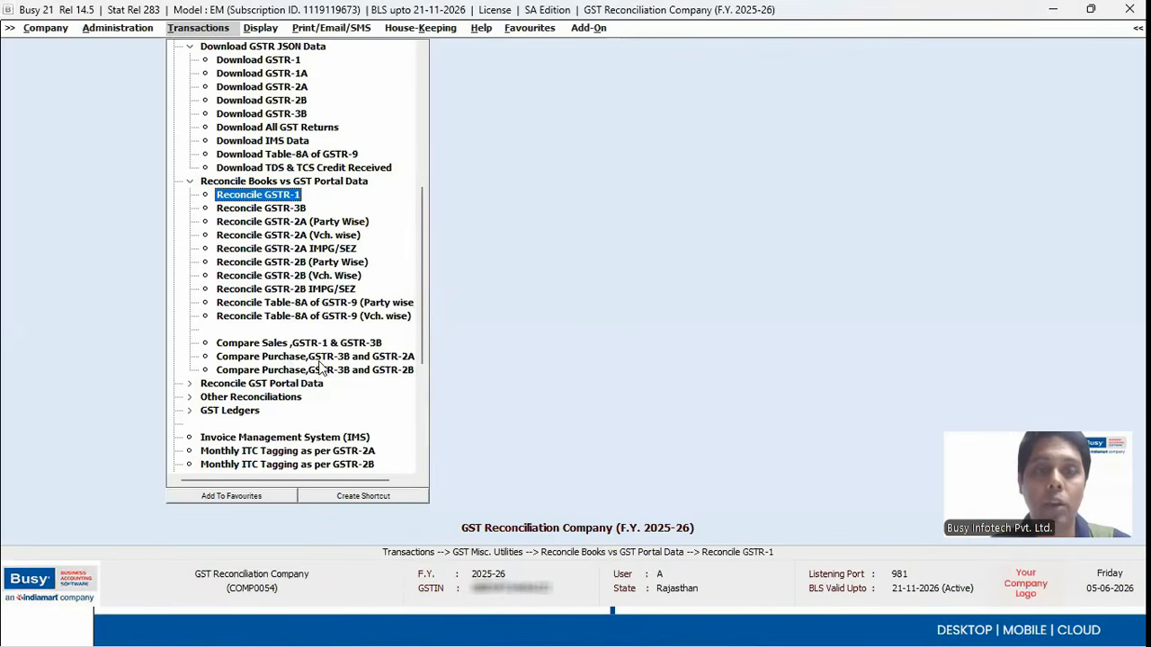
Try setting the end month to November for the Compare Purchase, GSTR-3B and GSTR-2A report, and quit its options.
key("Return")
left_click(318, 356)
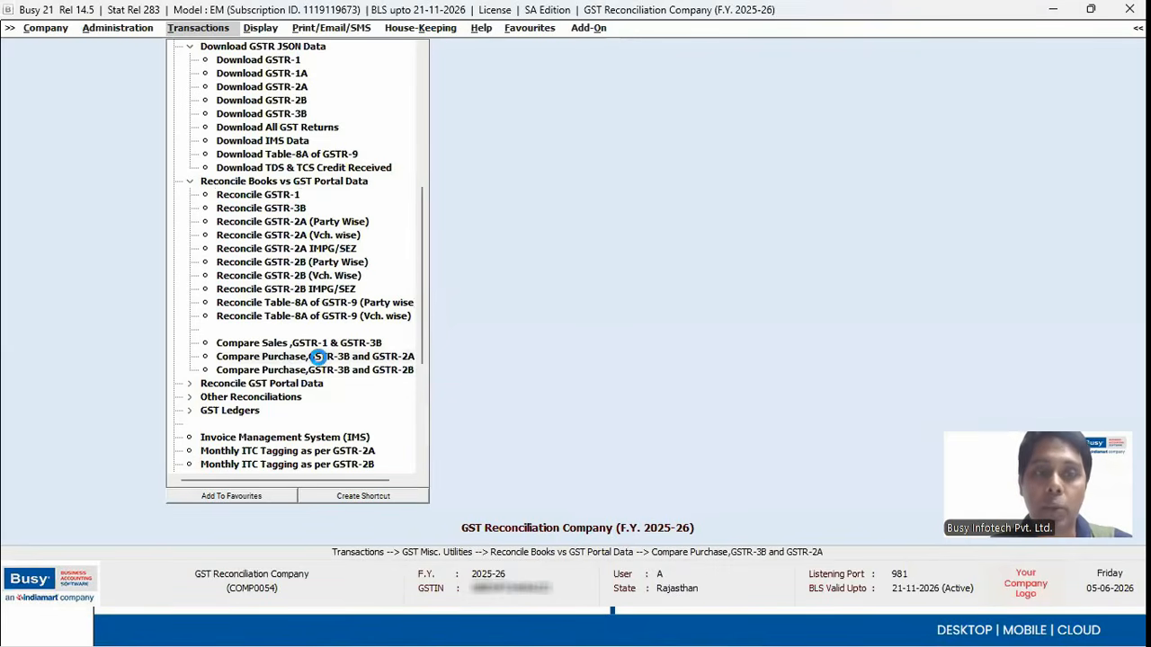
key("Return")
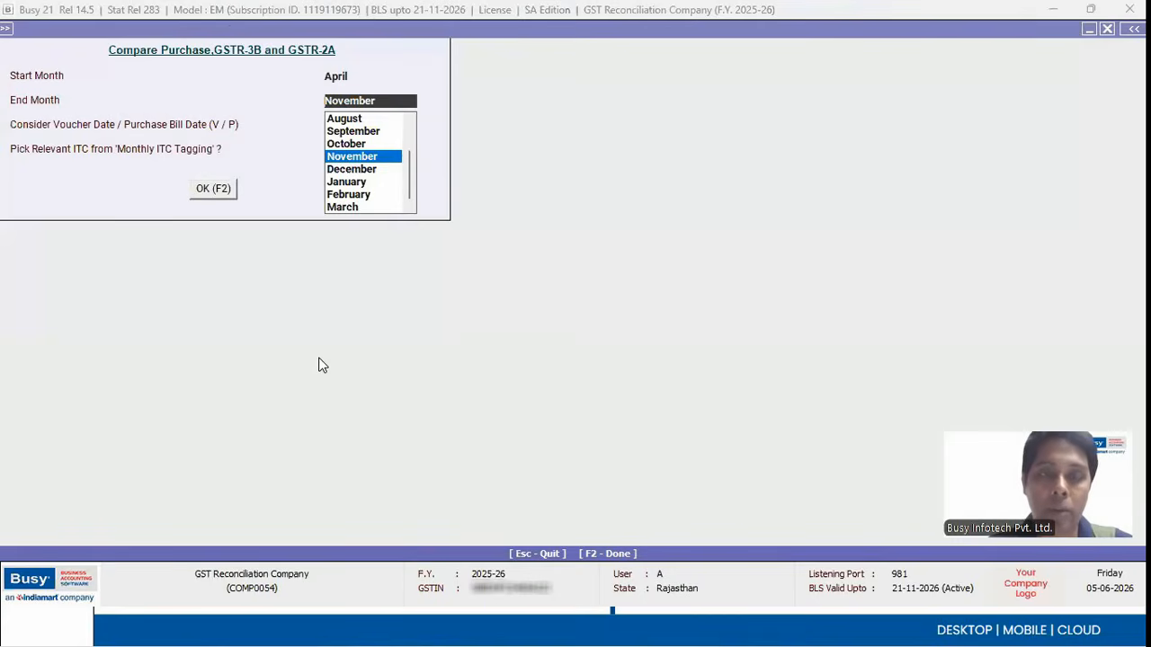
key("BackSpace")
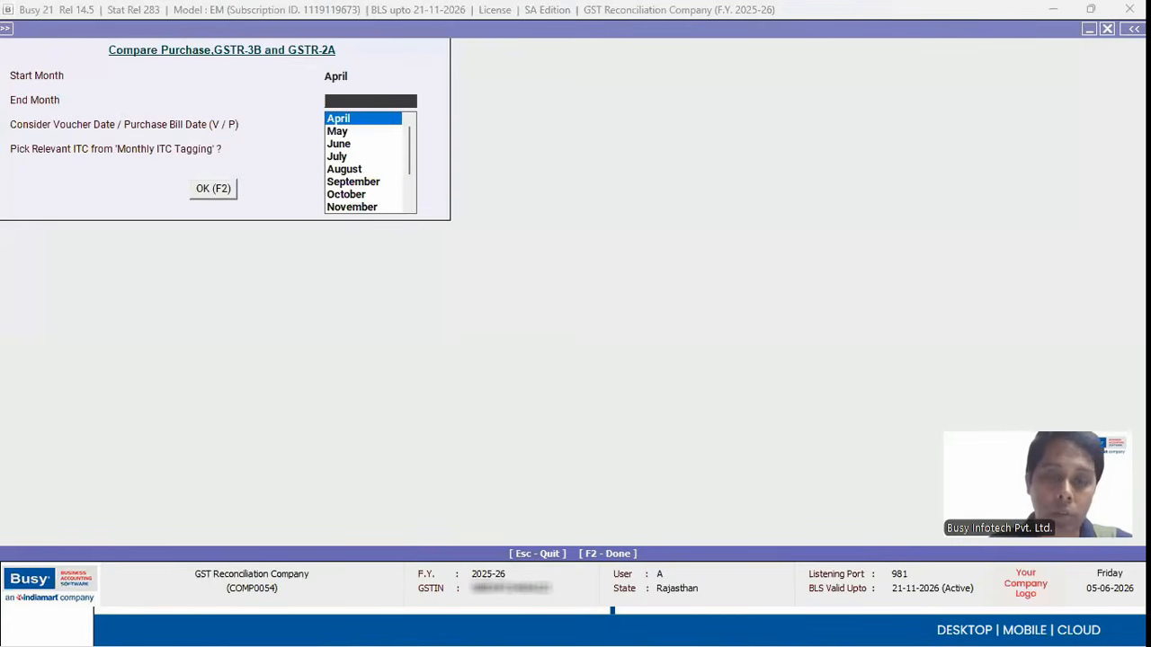
type("n")
key("Return")
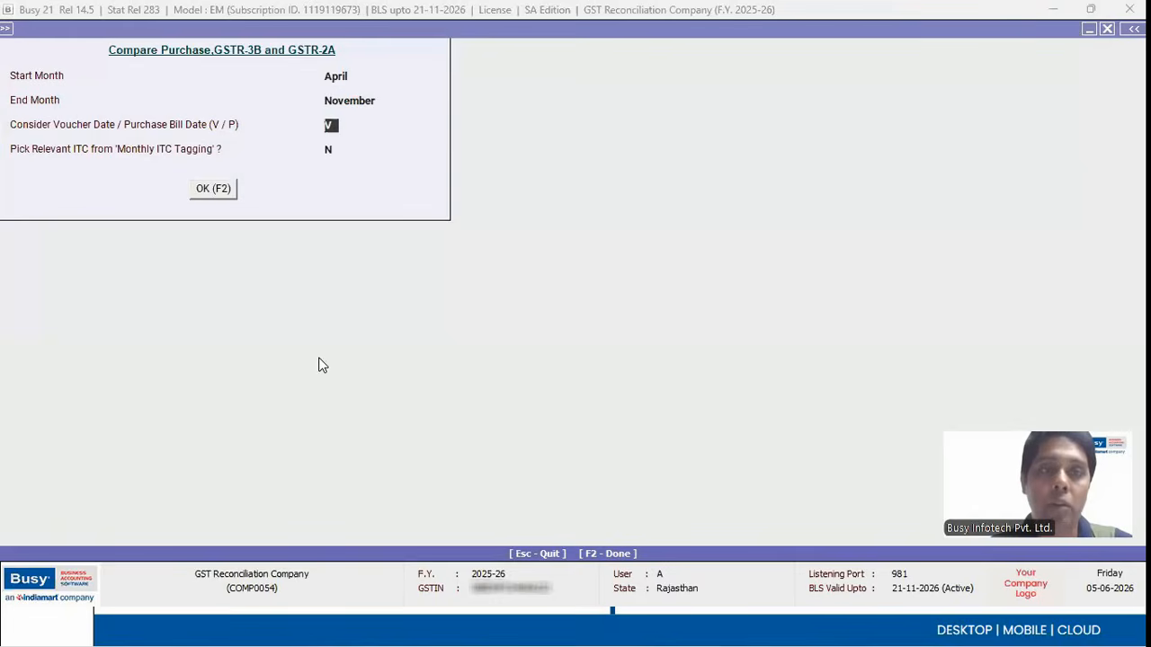
key("Return")
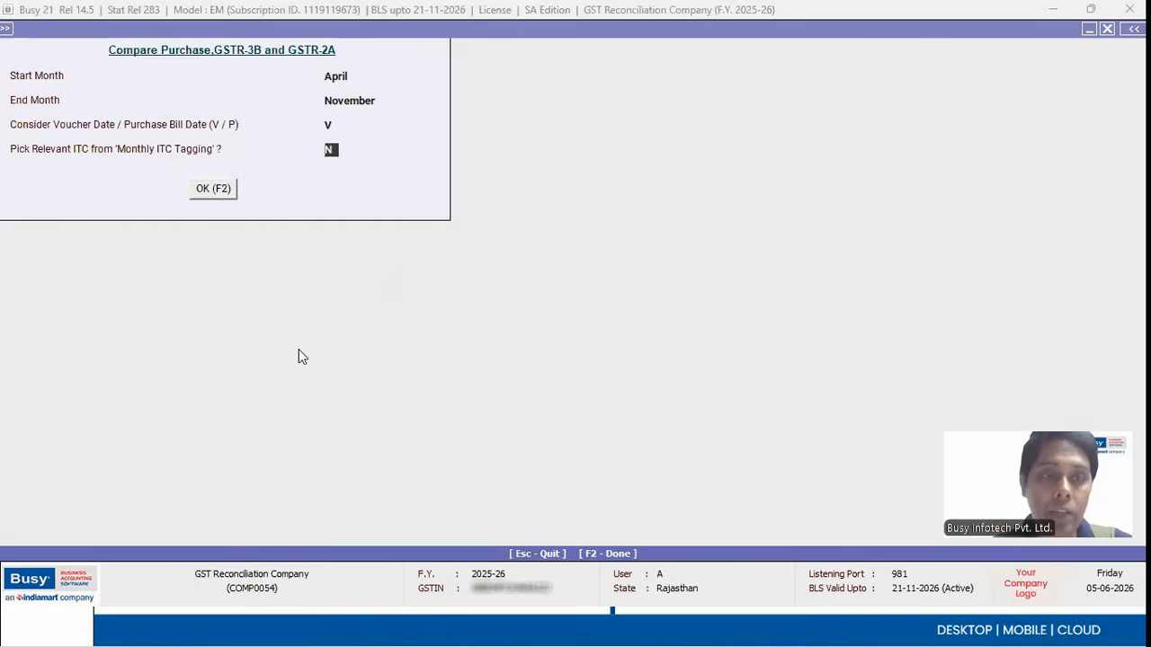
key("Escape")
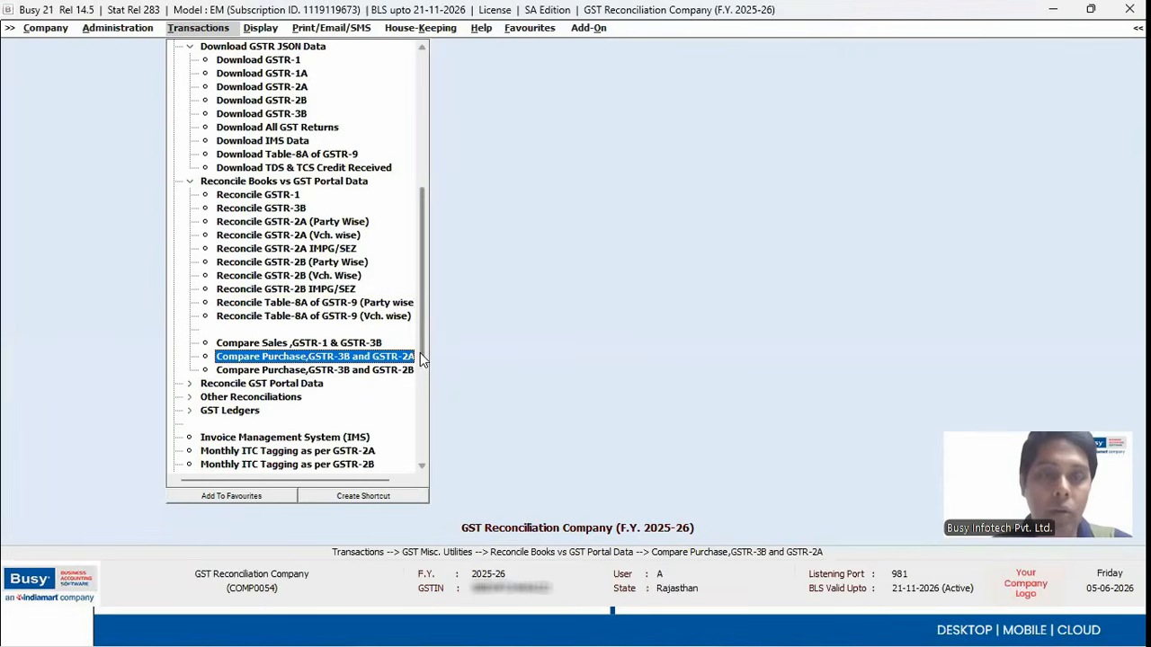
View the display choices for Monthly ITC Tagging as per GSTR-2A, and dismiss them.
left_click_drag(422, 358, 423, 367)
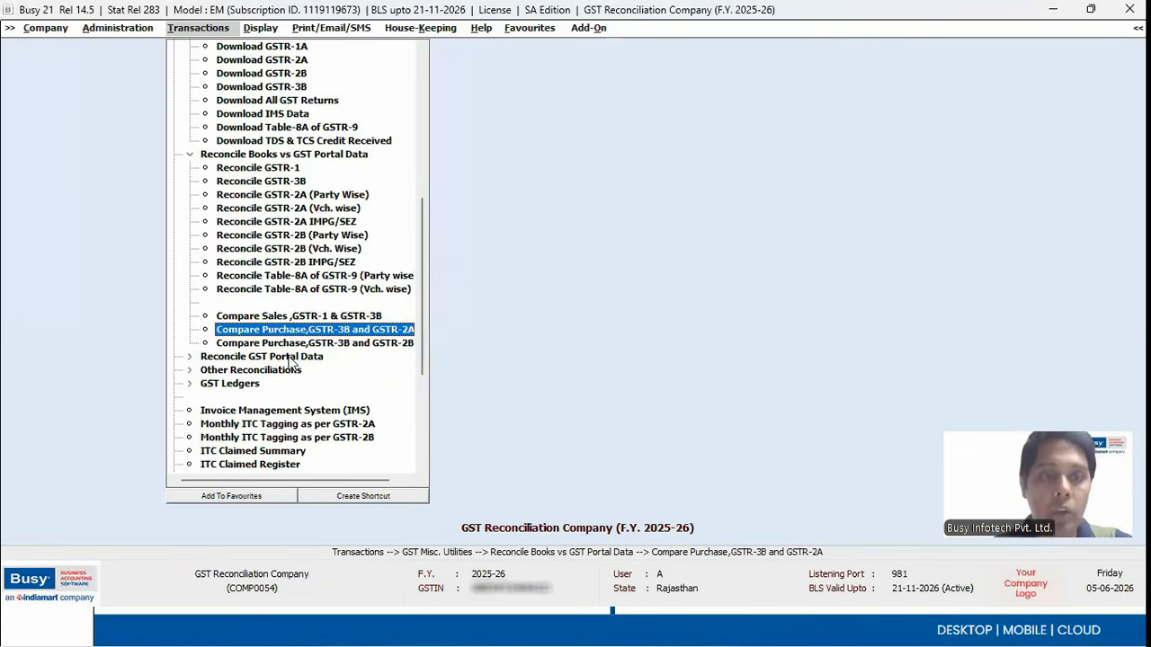
left_click(277, 424)
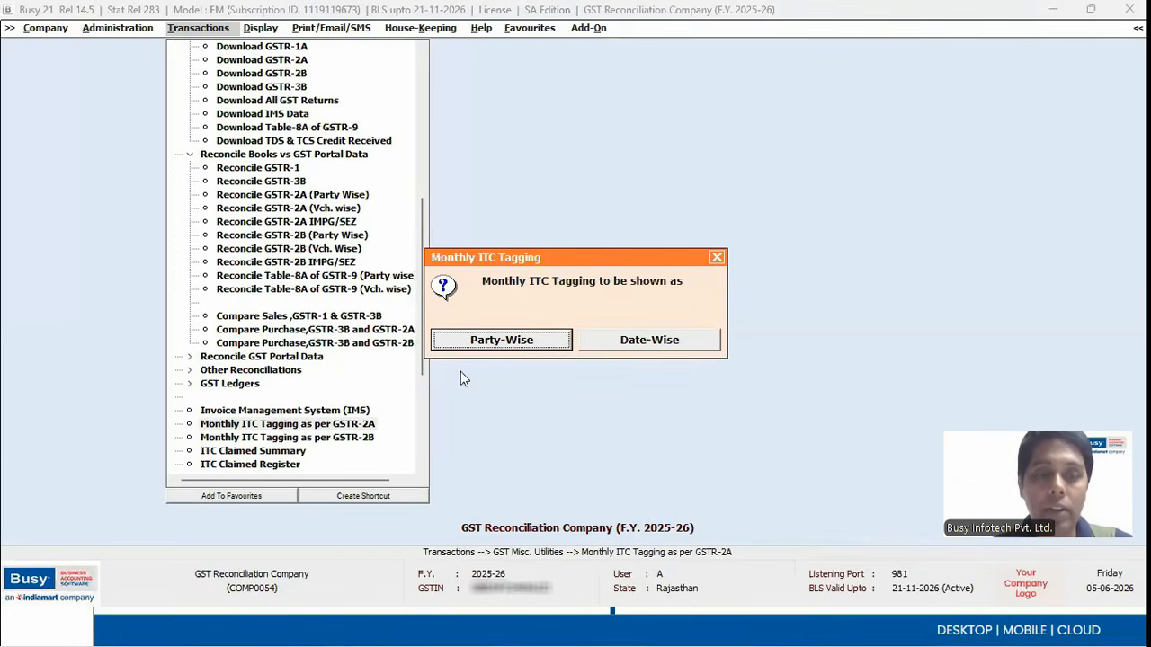
key("Escape")
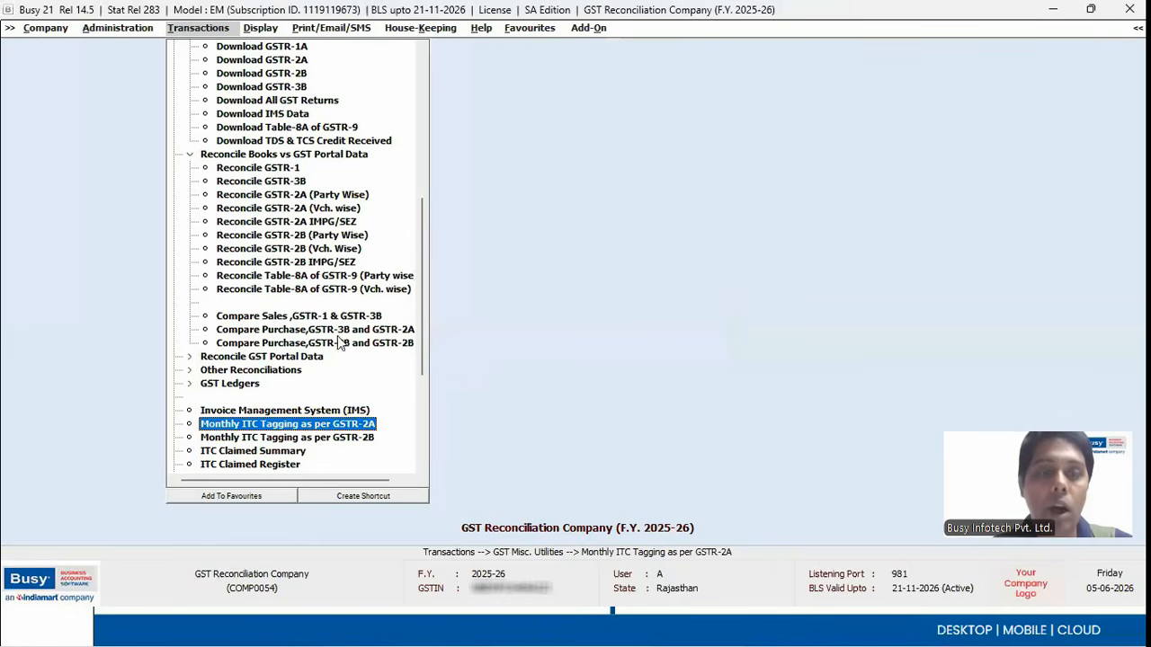
Open the Compare Purchase, GSTR-3B and GSTR-2A report for April to November and compare the IGST figures for reverse-charge inward supplies.
left_click(338, 332)
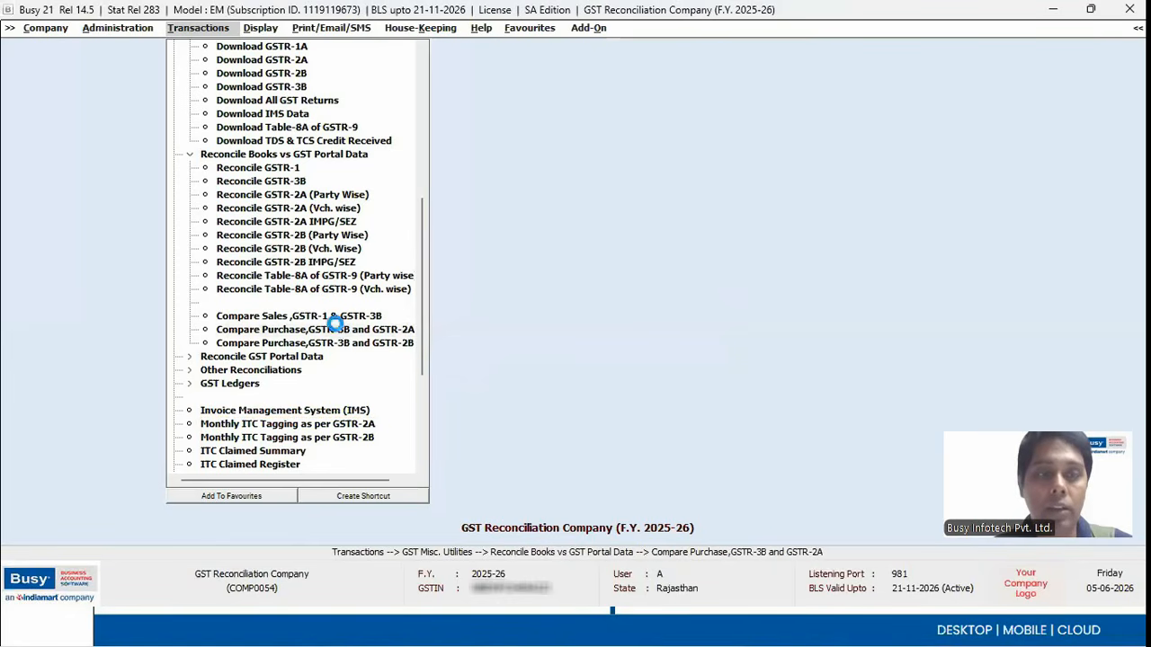
double_click(338, 333)
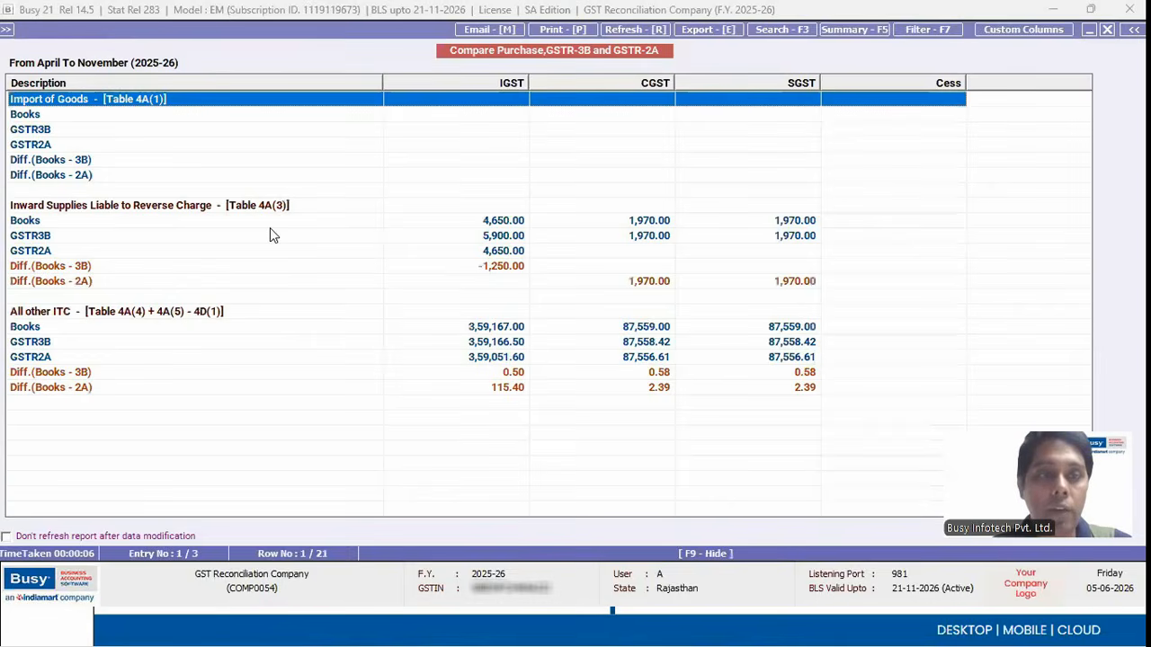
left_click(259, 234)
left_click(249, 221)
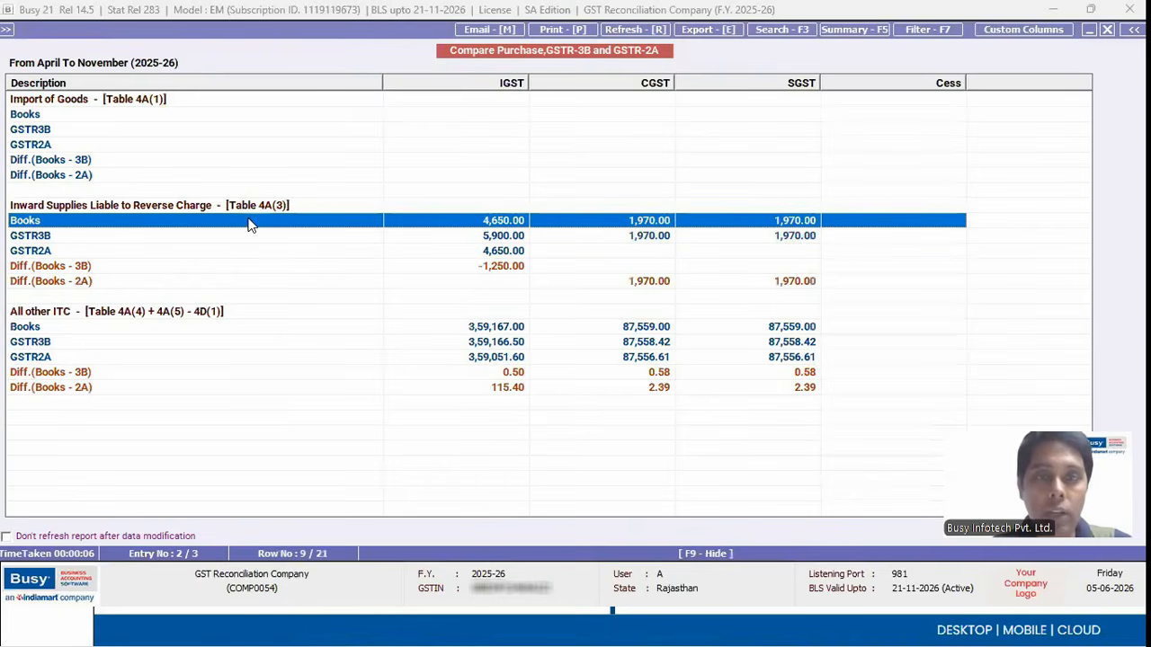
left_click(501, 239)
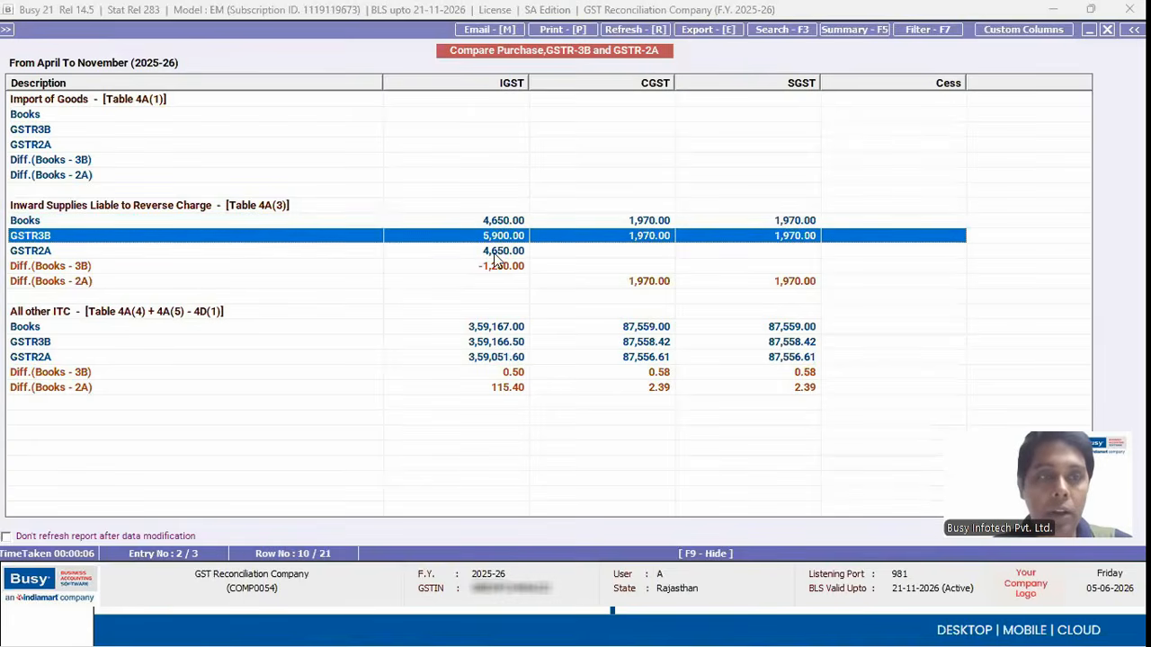
left_click(507, 253)
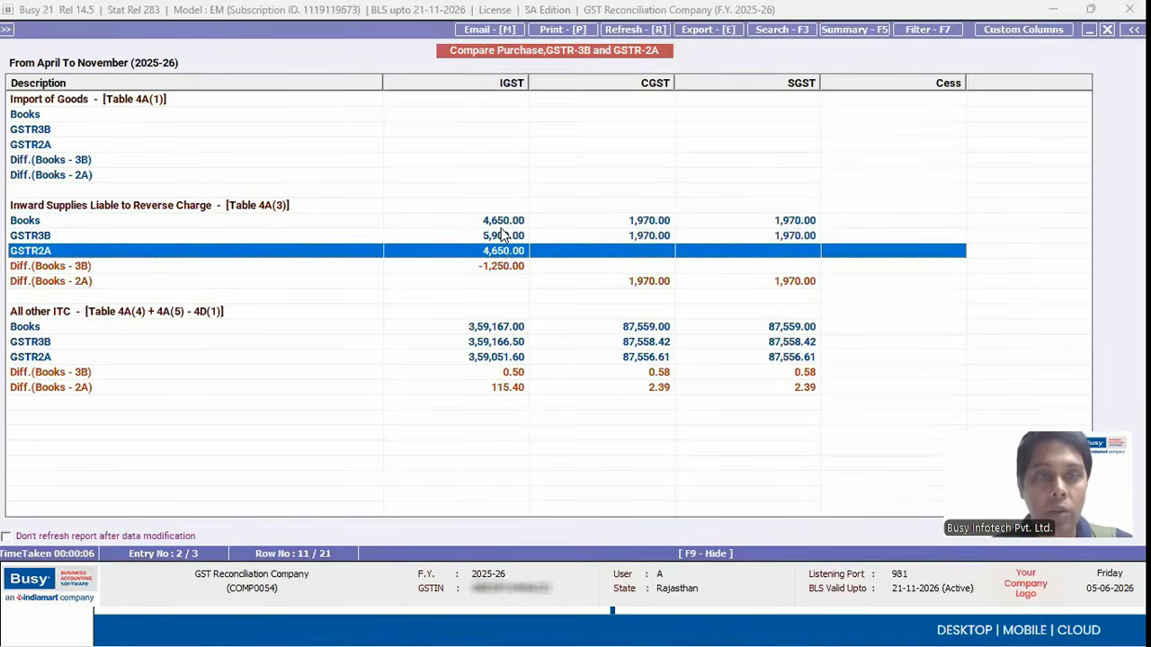
left_click(504, 224)
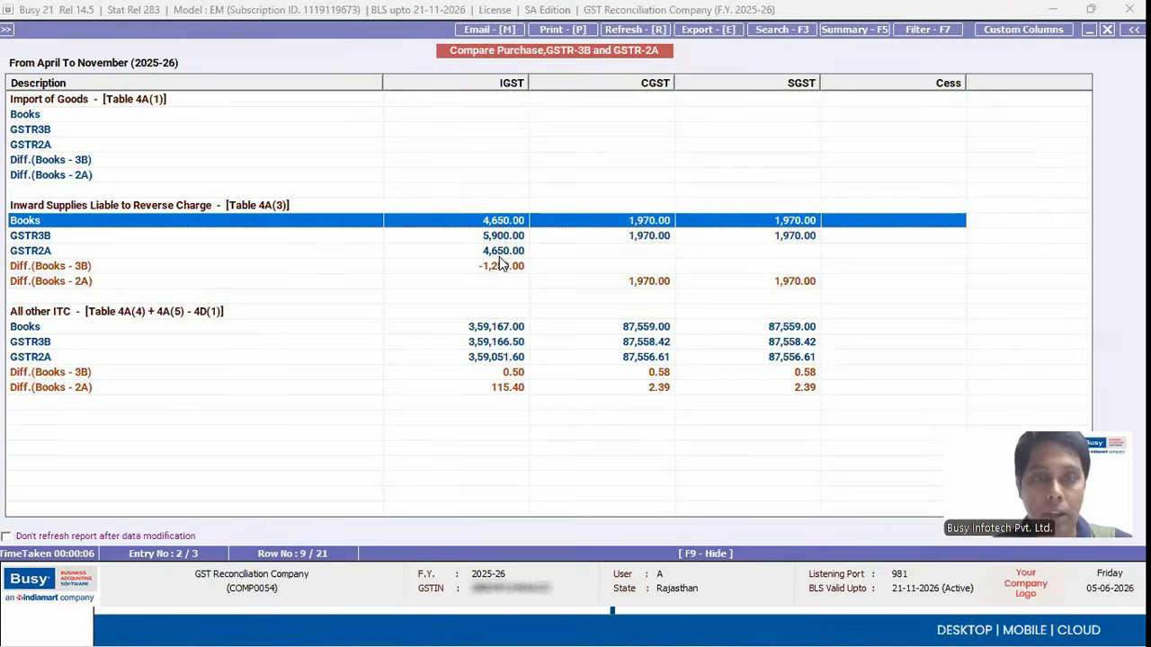
left_click(503, 254)
left_click(506, 225)
left_click(502, 254)
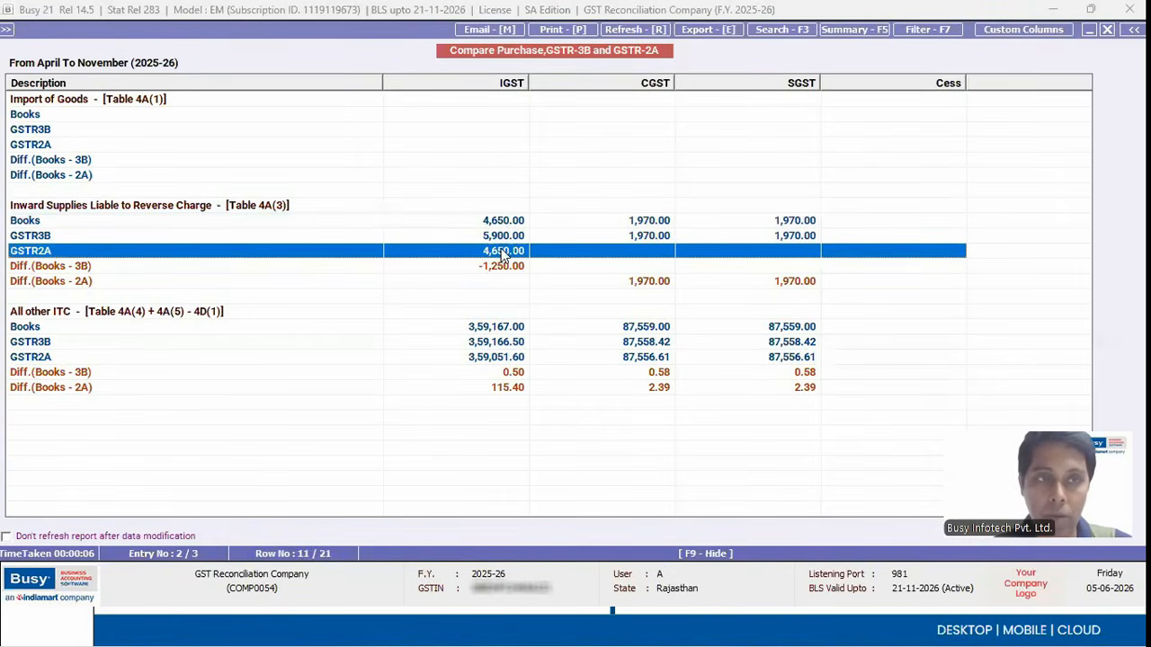
Examine the Books - 3B and Books - 2A differences for reverse-charge inward supplies, and close the report.
left_click(509, 239)
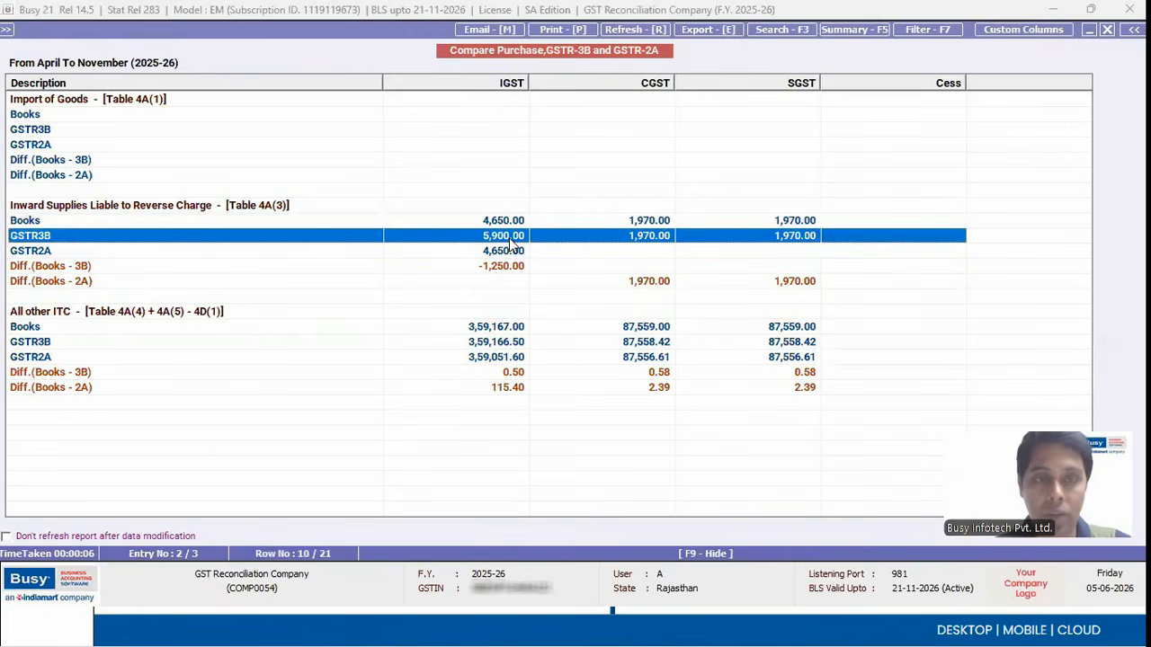
left_click(495, 266)
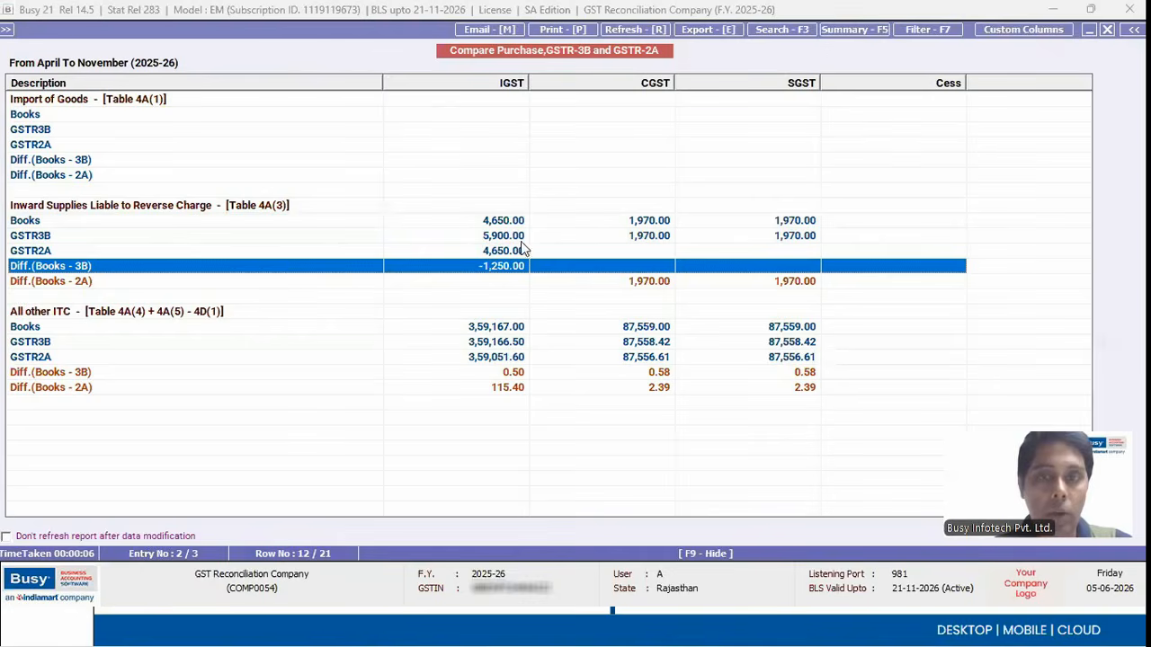
left_click(644, 236)
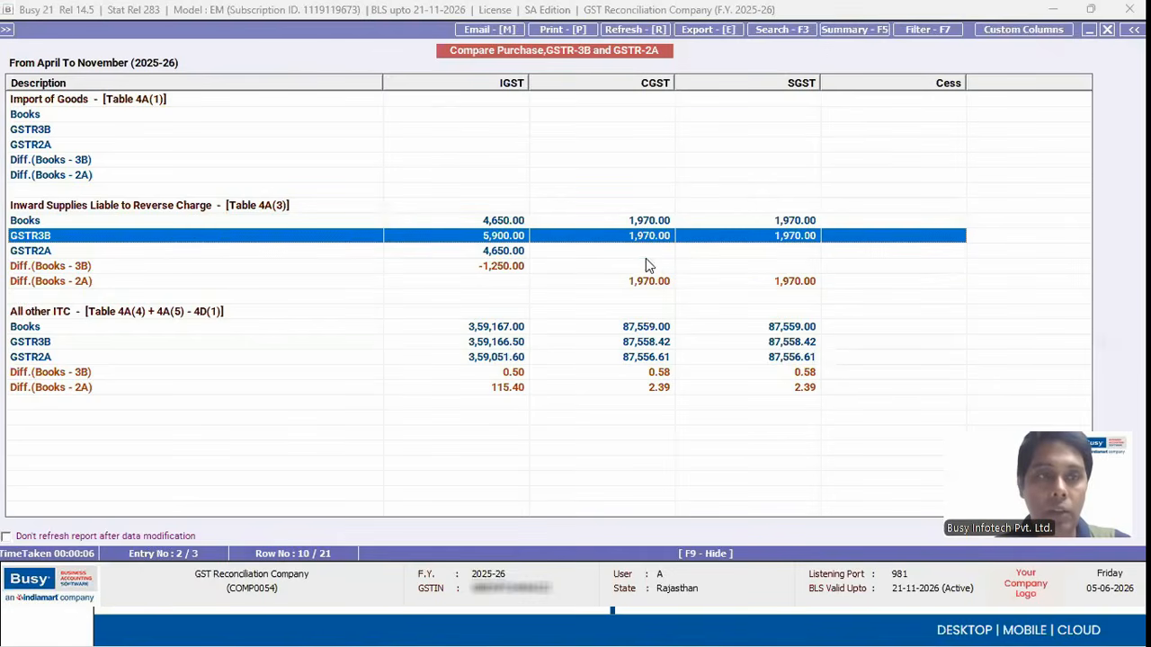
left_click(649, 281)
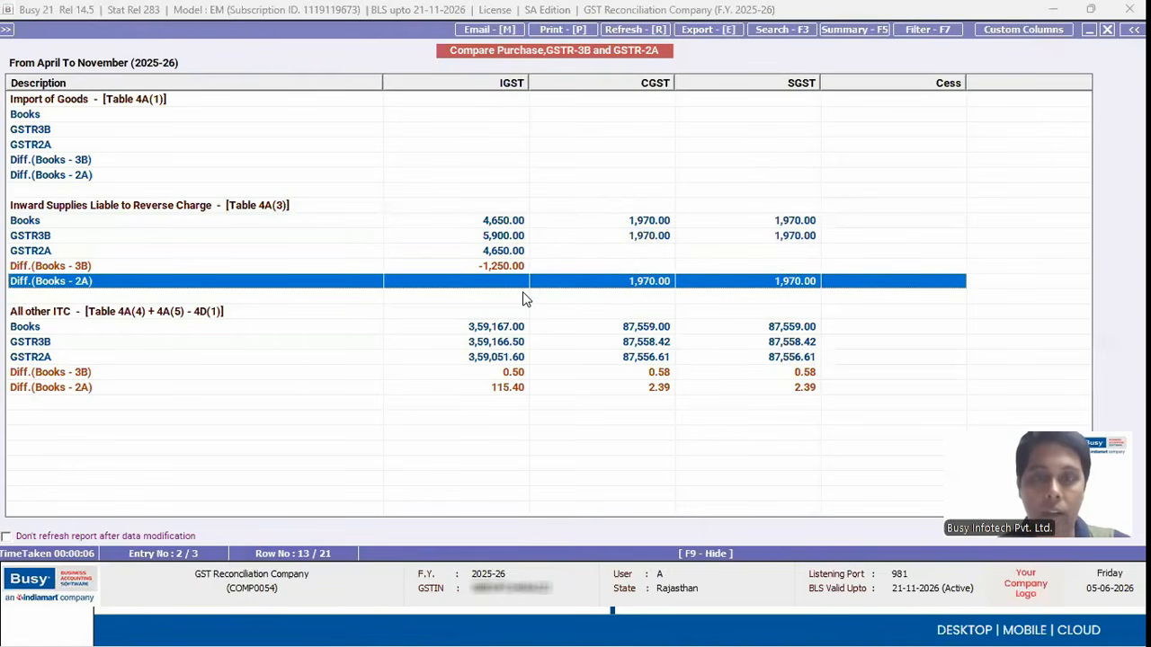
key("Up")
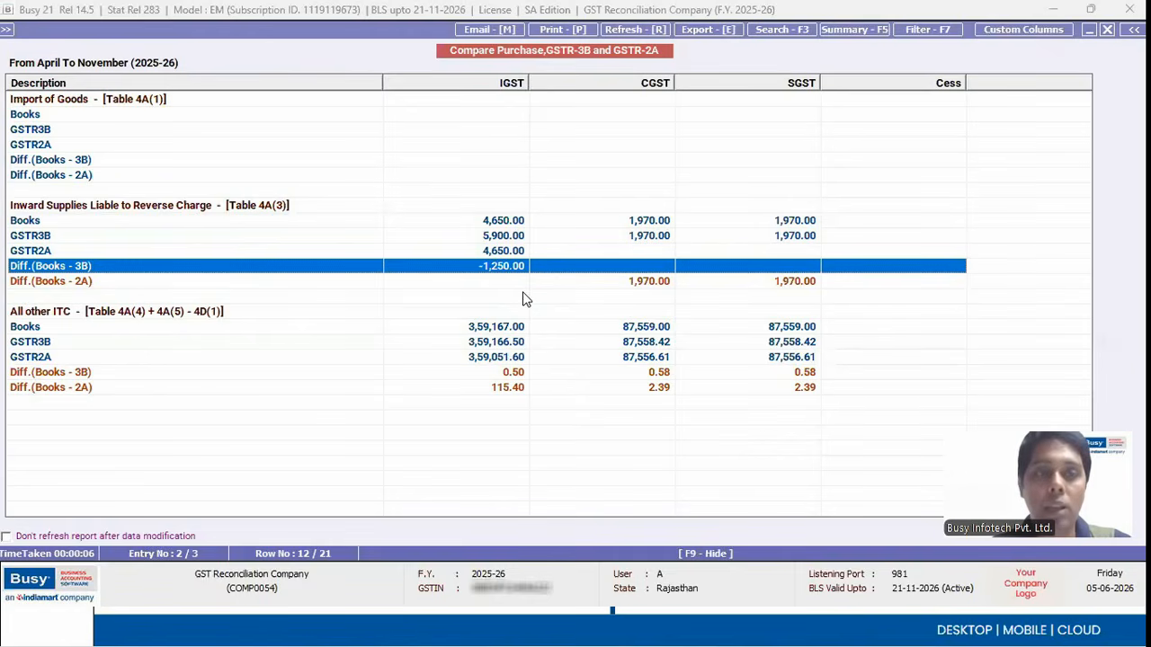
key("Escape")
Generate the Compare Purchase, GSTR-3B and GSTR-2B report for April to November by voucher date, without picking ITC from Monthly ITC Tagging.
key("Down")
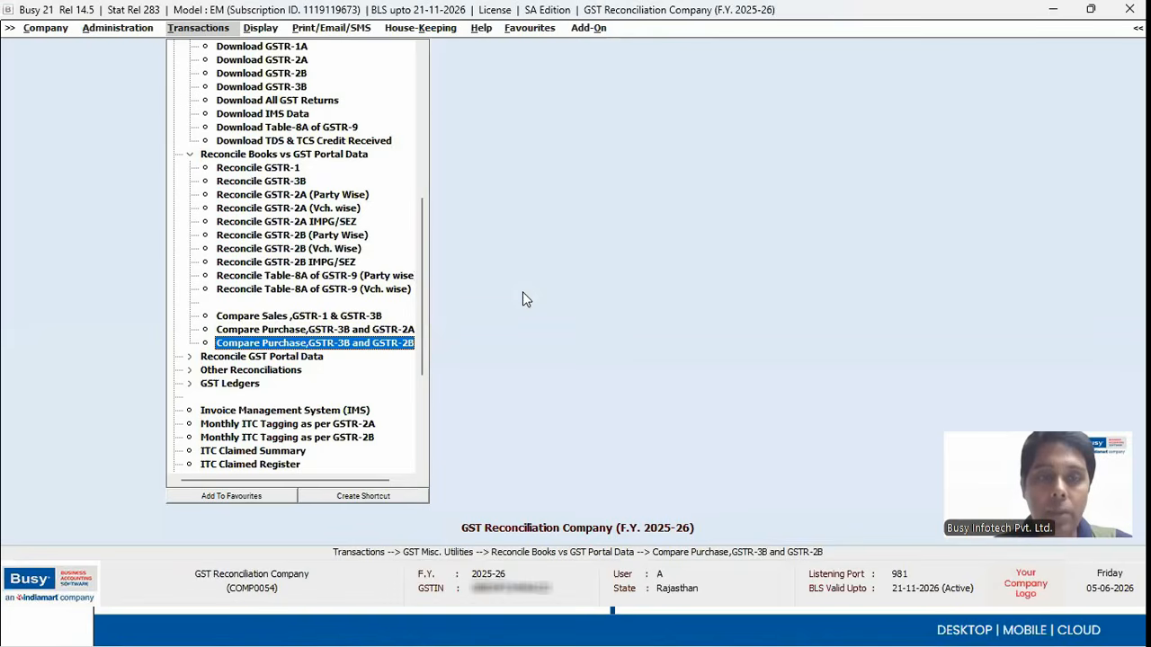
key("Return")
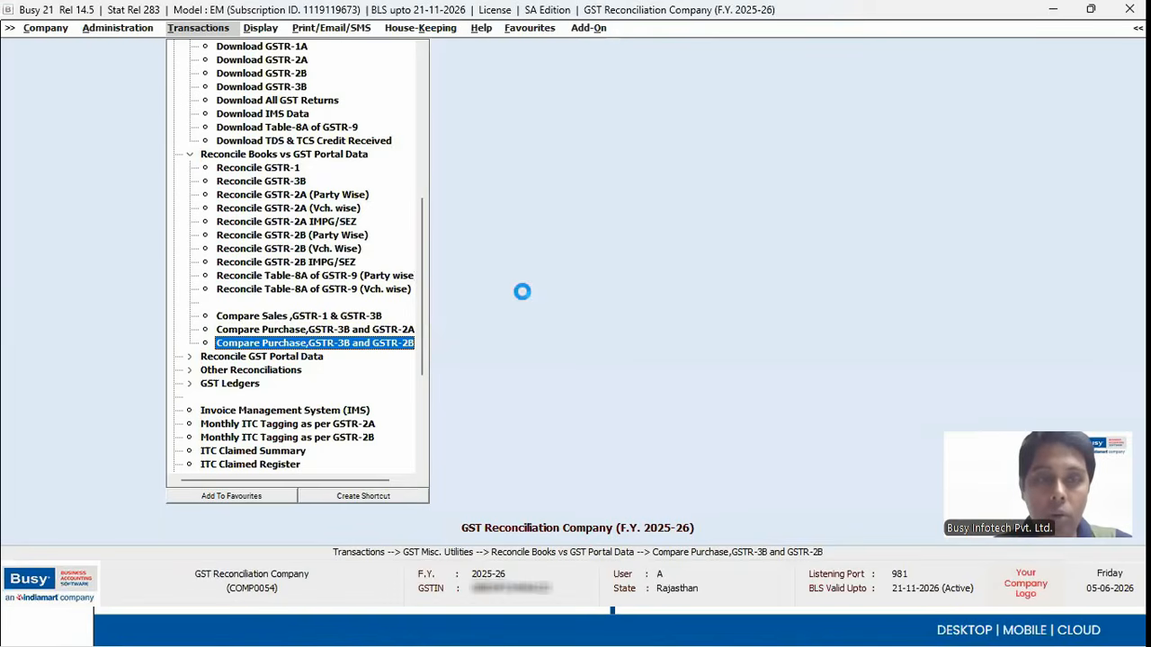
key("Return")
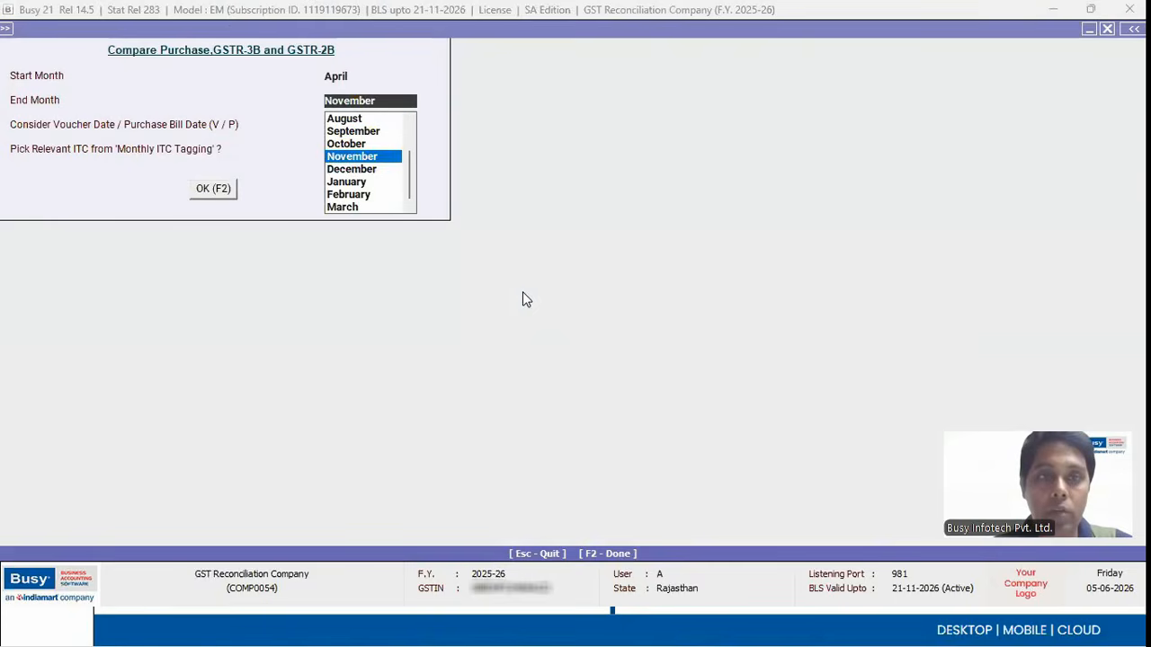
key("Return")
key("Return")
key("Return")
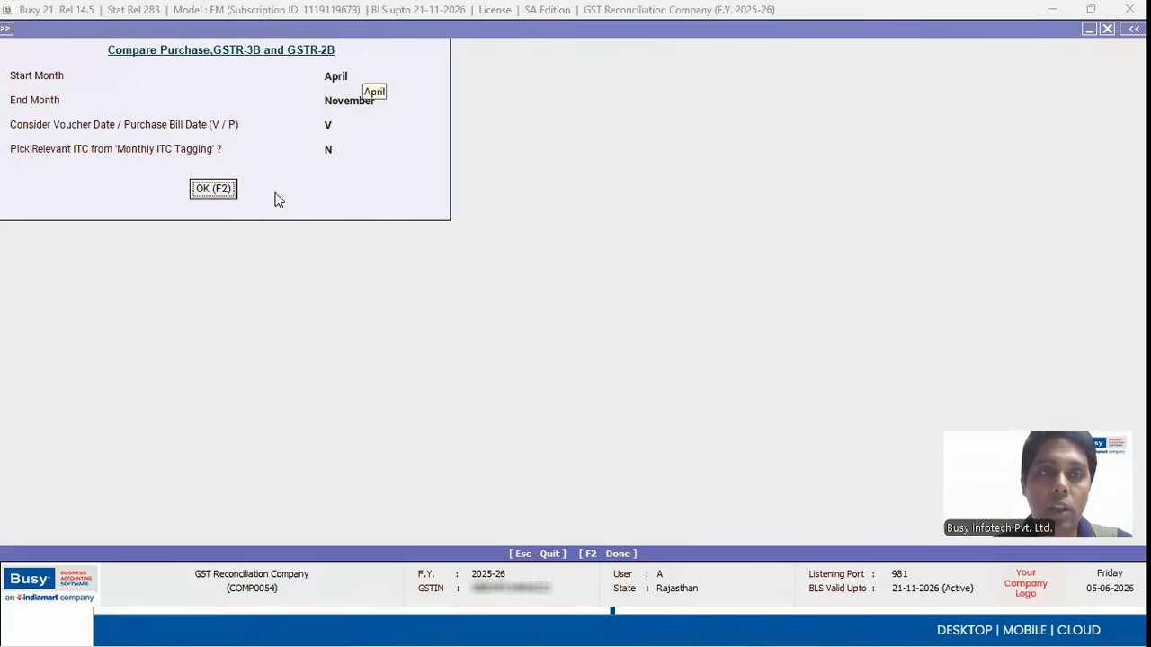
left_click(221, 188)
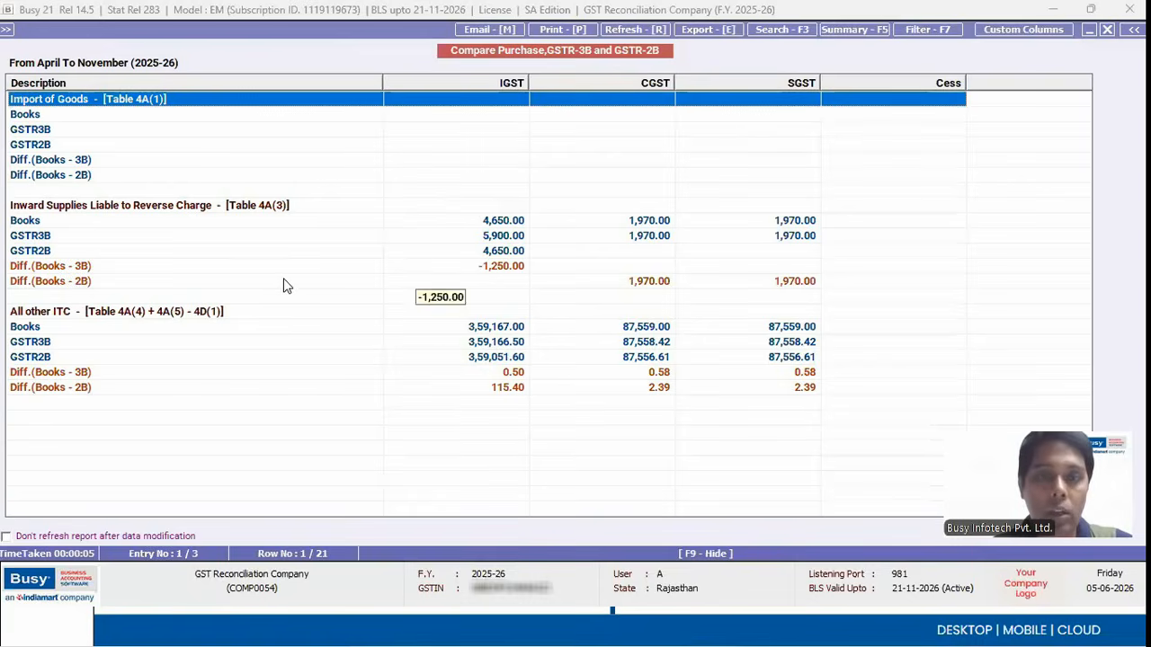
Examine the Books - 3B and Books - 2B differences for inward supplies liable to reverse charge.
left_click(308, 282)
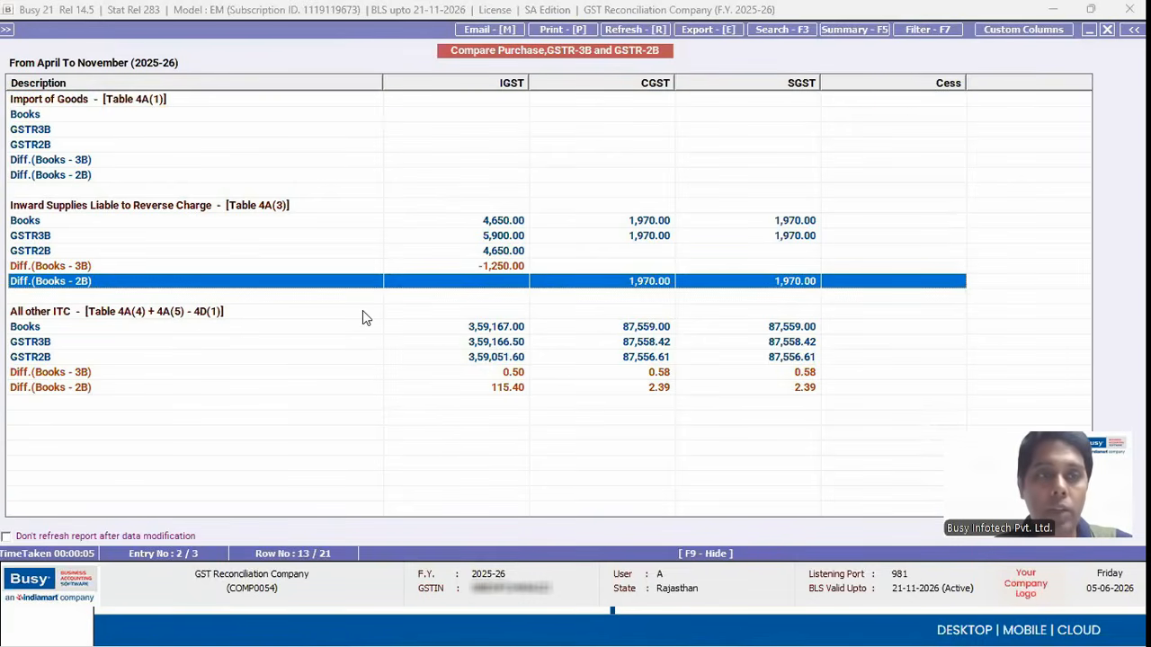
left_click(119, 266)
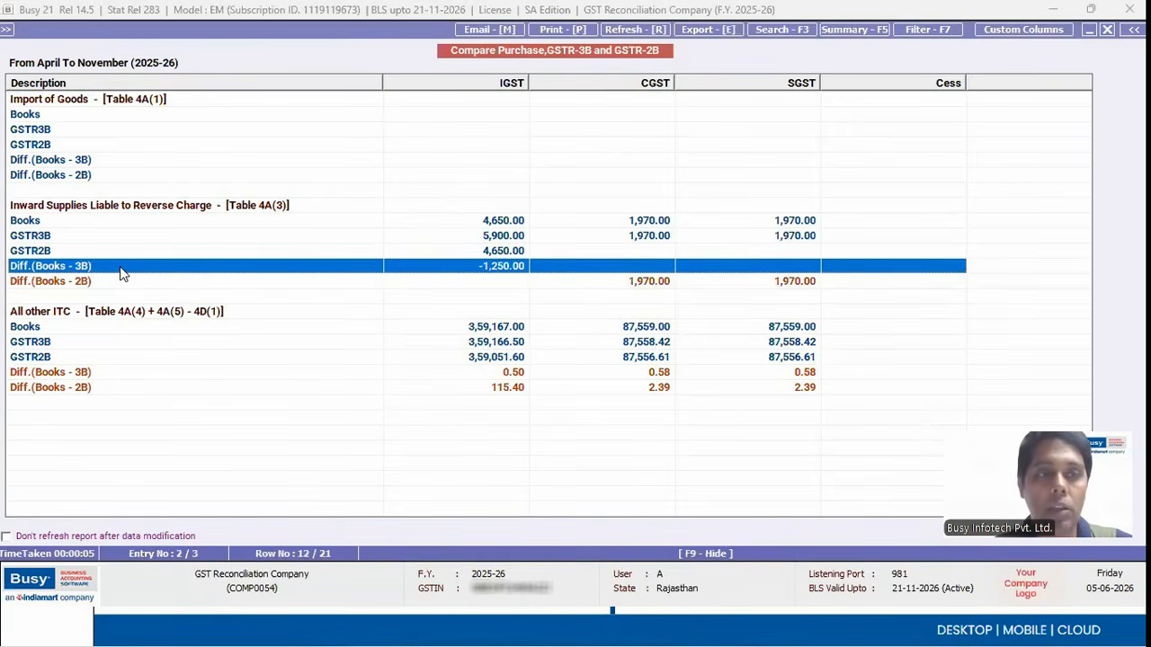
left_click(137, 282)
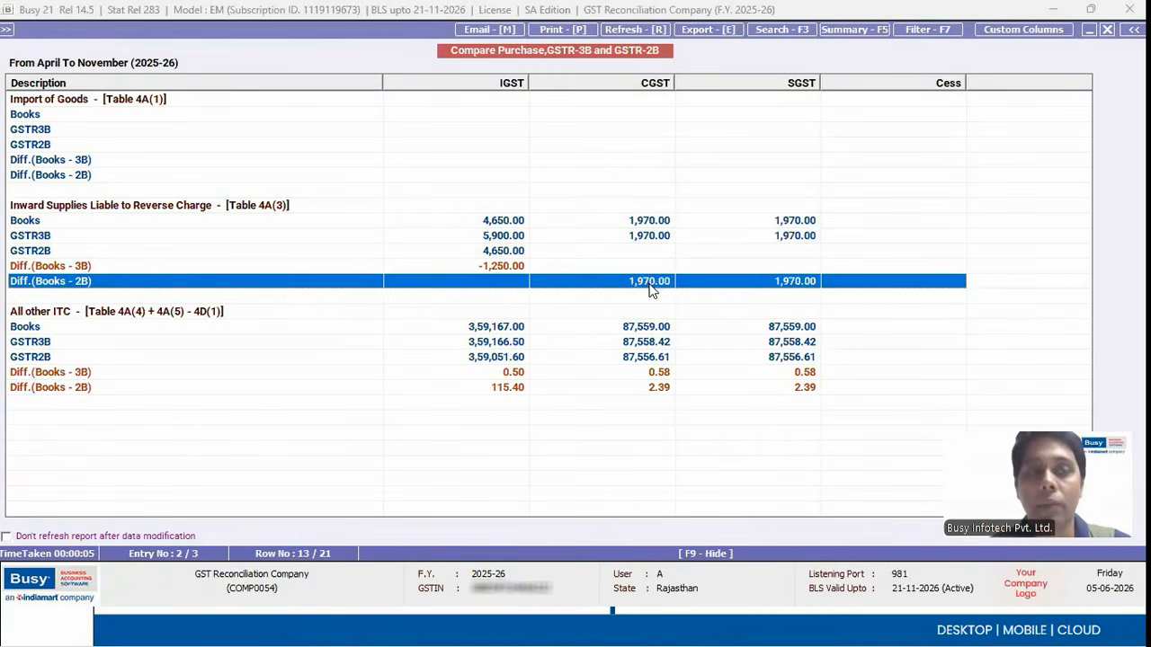
key("alt+Tab")
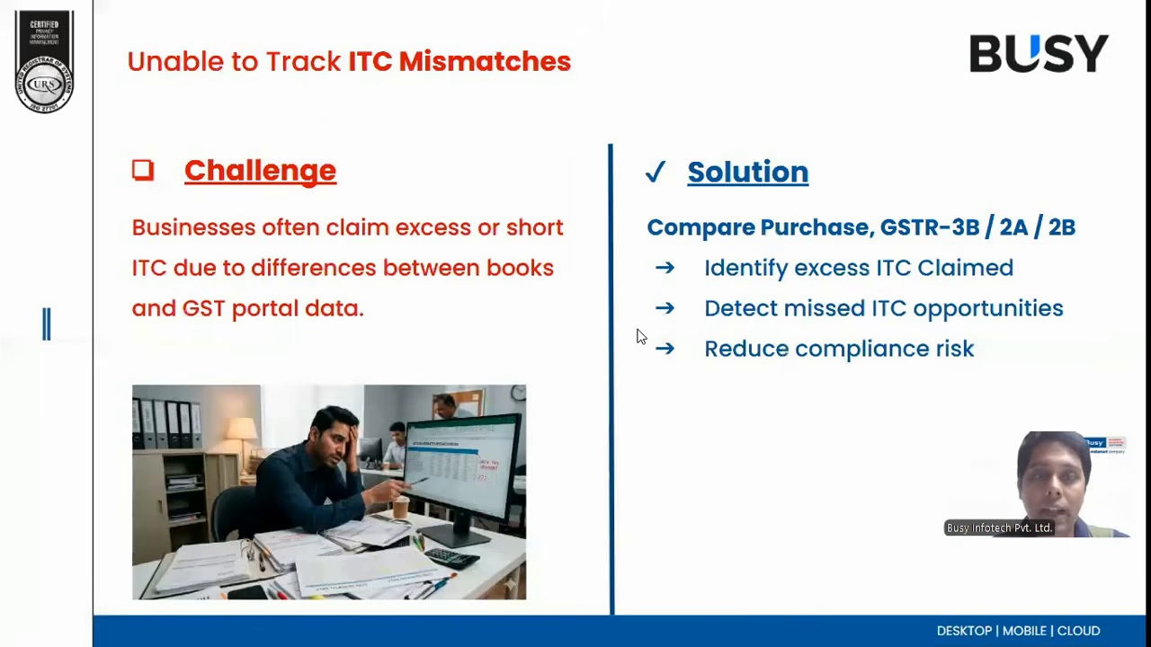
key("Right")
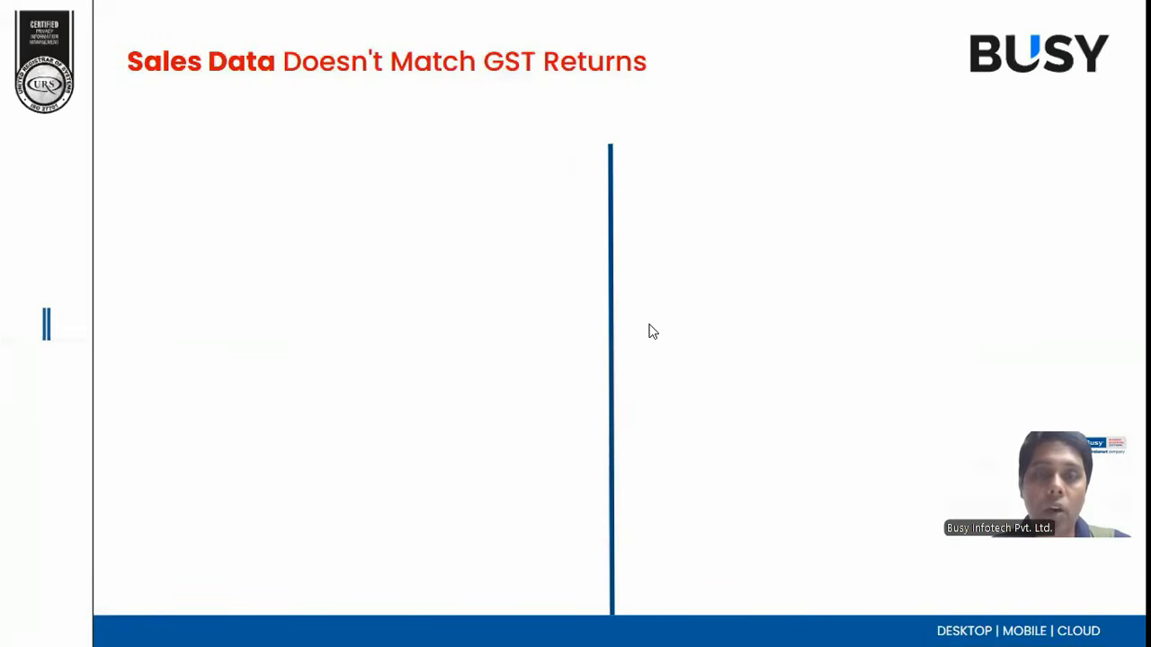
left_click(653, 329)
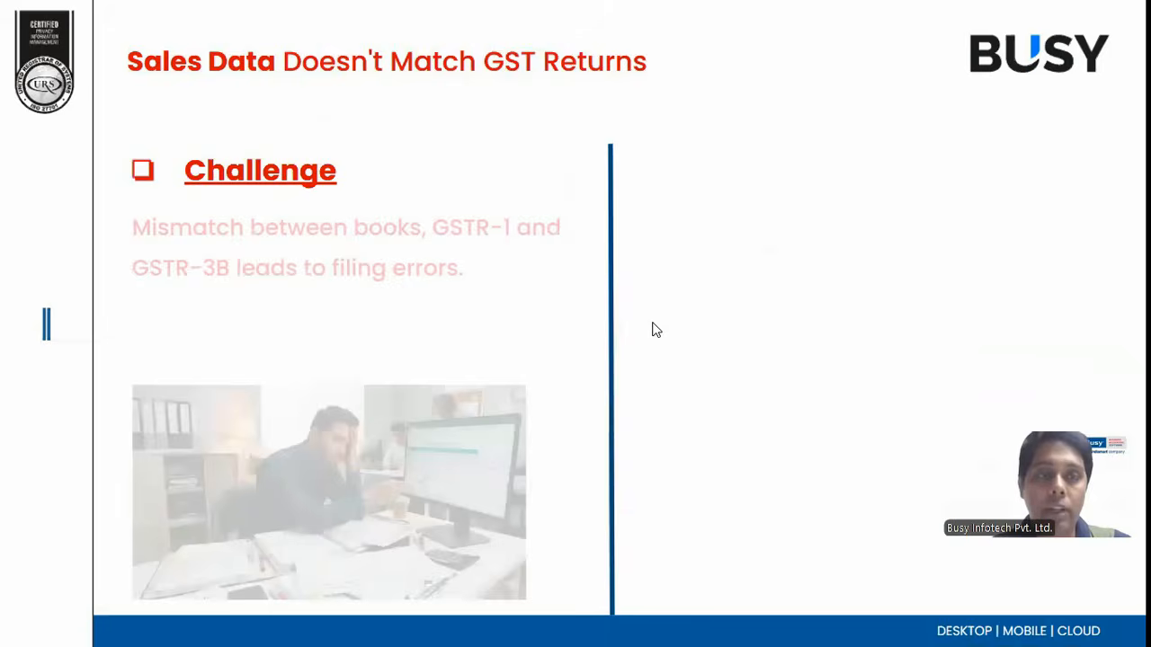
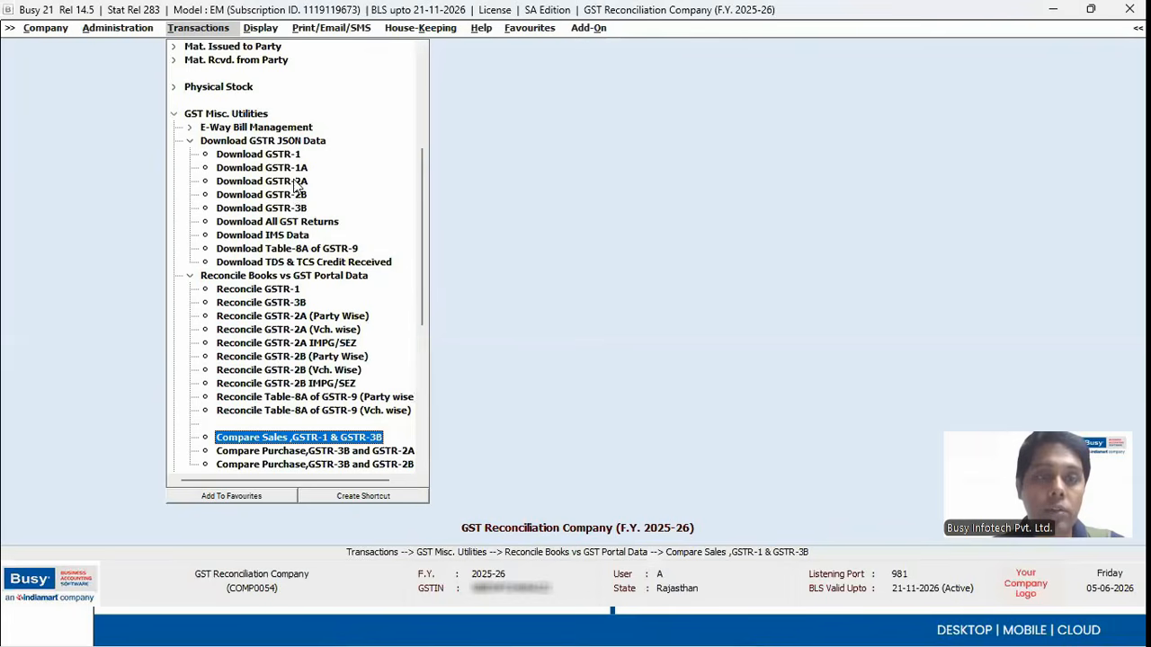
Run the GSTR-2A IMPG/SEZ reconciliation for April to November by voucher date, up to Rs. 1, current and previous period, unclubbed, and close it.
left_click(292, 345)
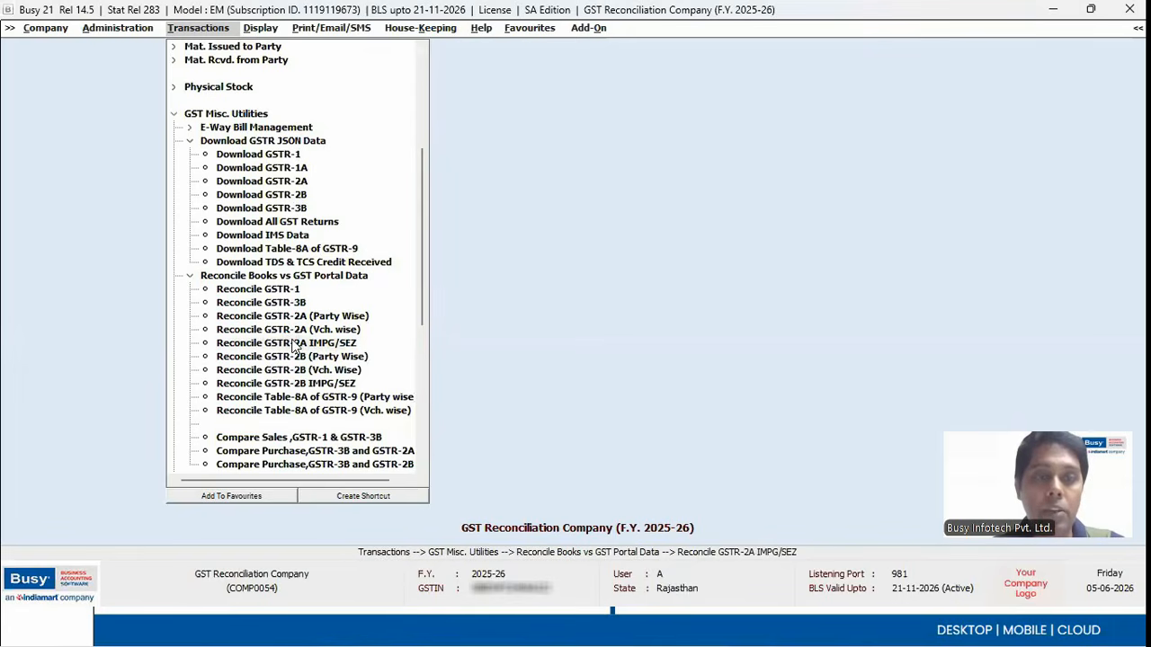
left_click(291, 347)
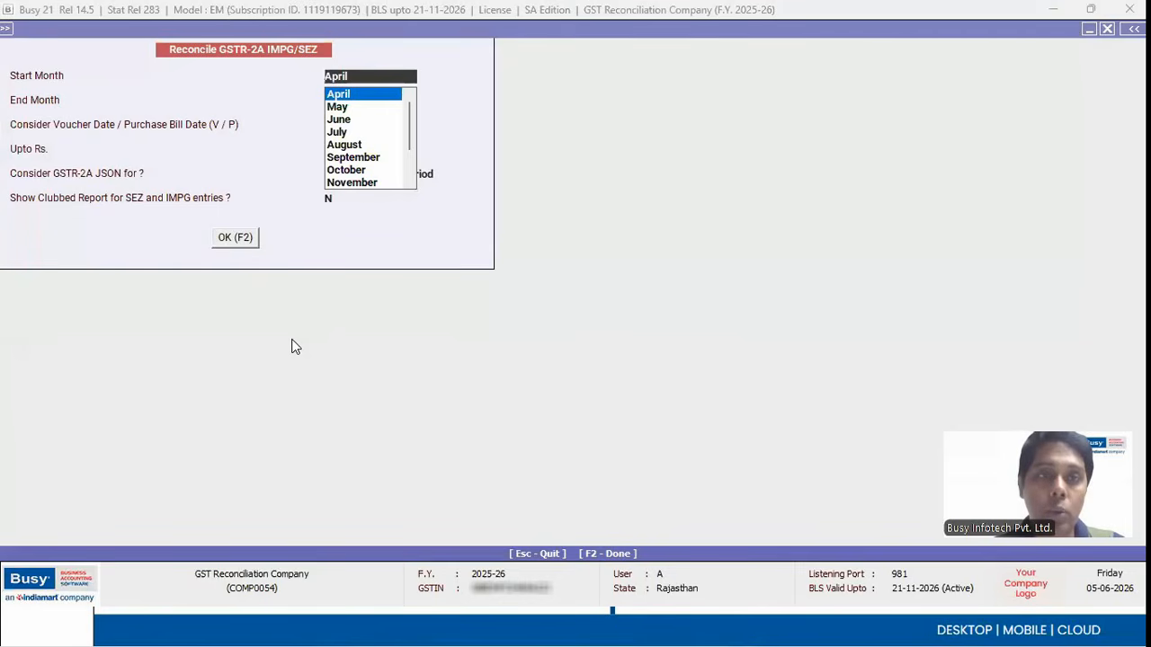
key("Return")
key("Return")
key("Return")
key("Return")
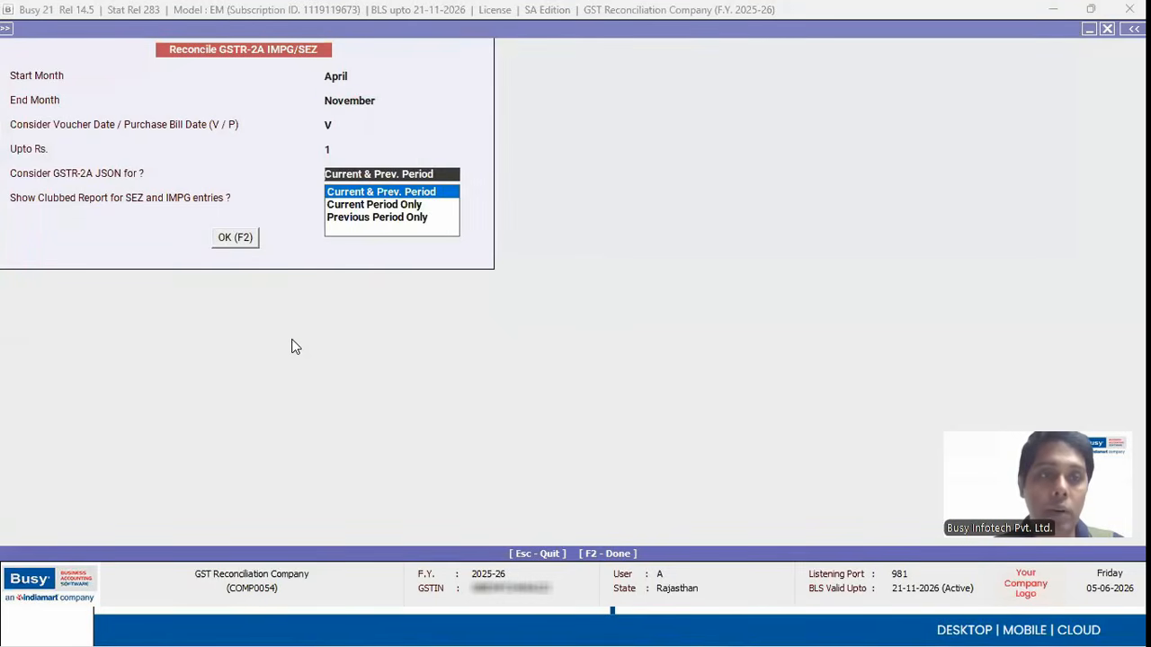
key("Return")
key("Return")
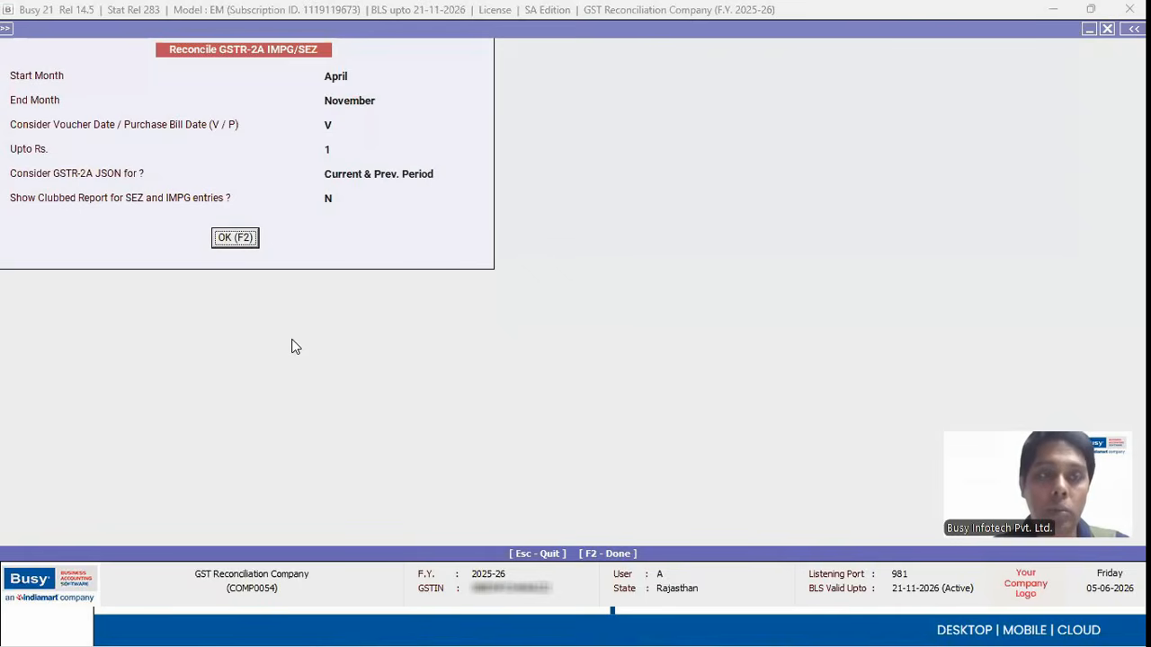
key("F2")
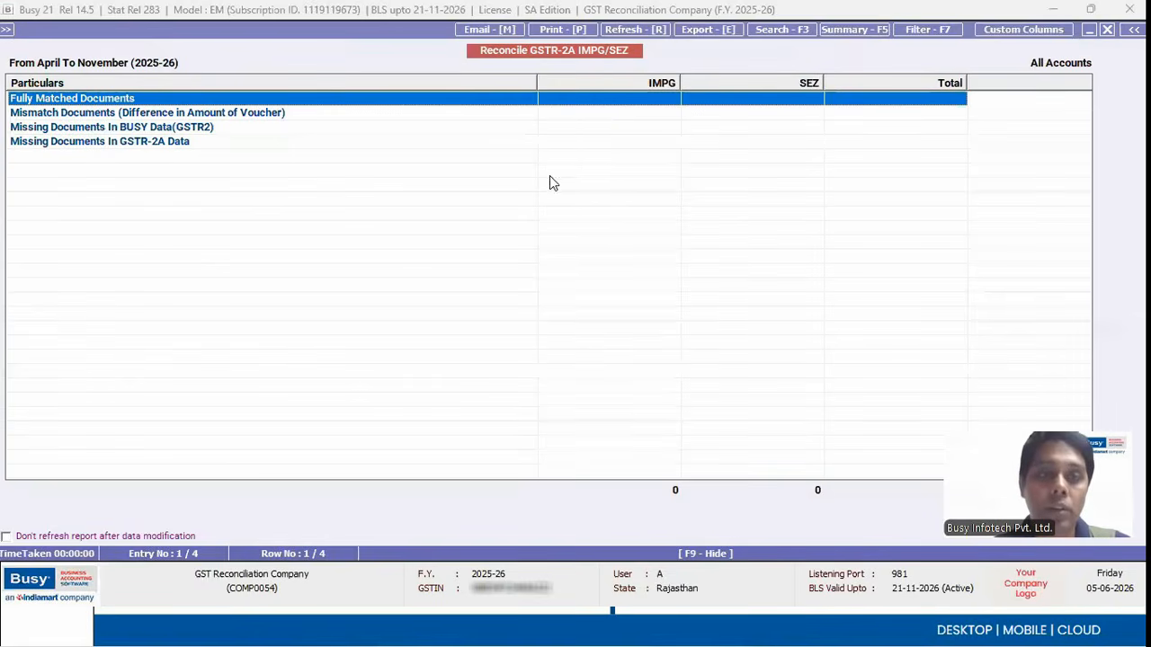
key("Escape")
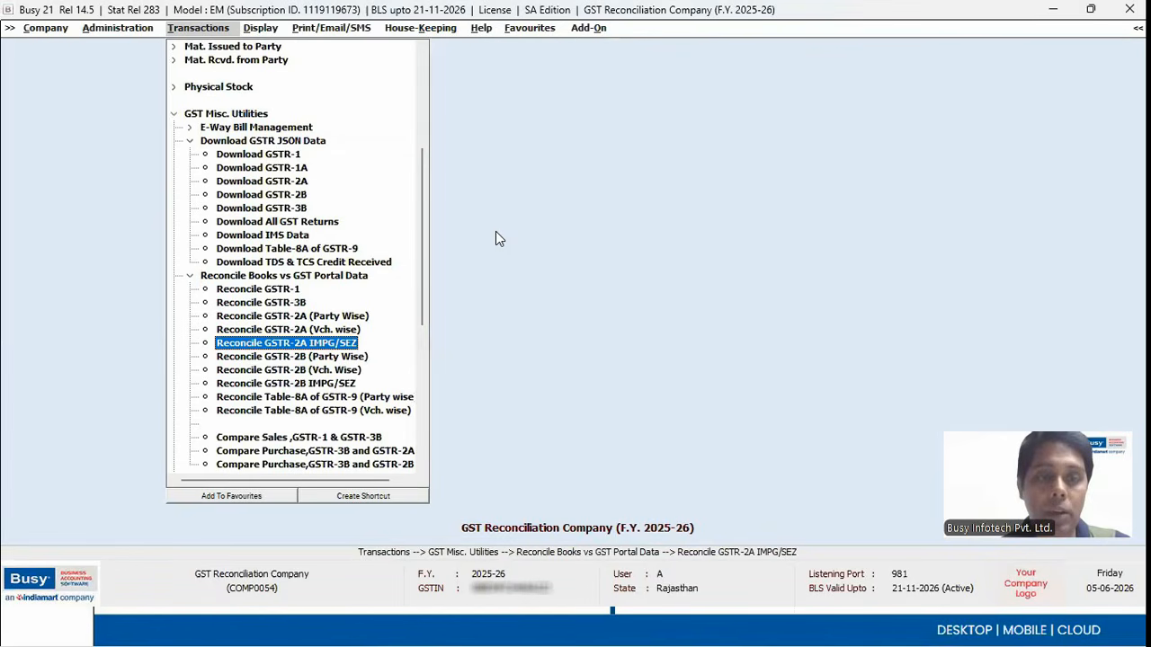
key("Down")
key("Down")
key("Down")
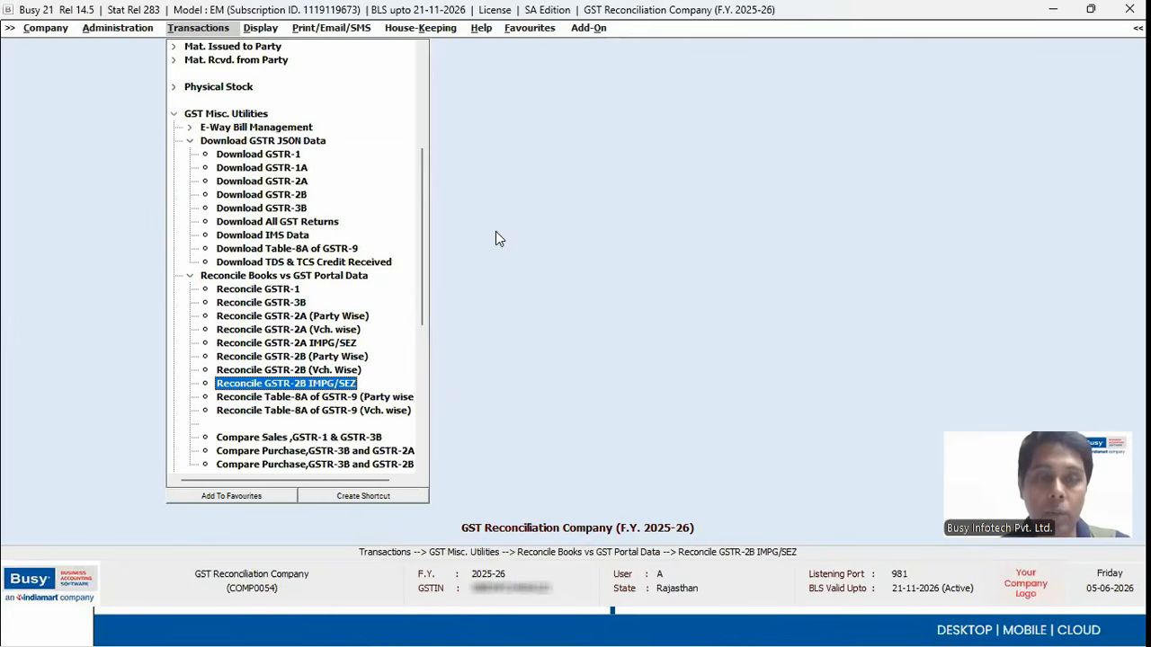
key("Up")
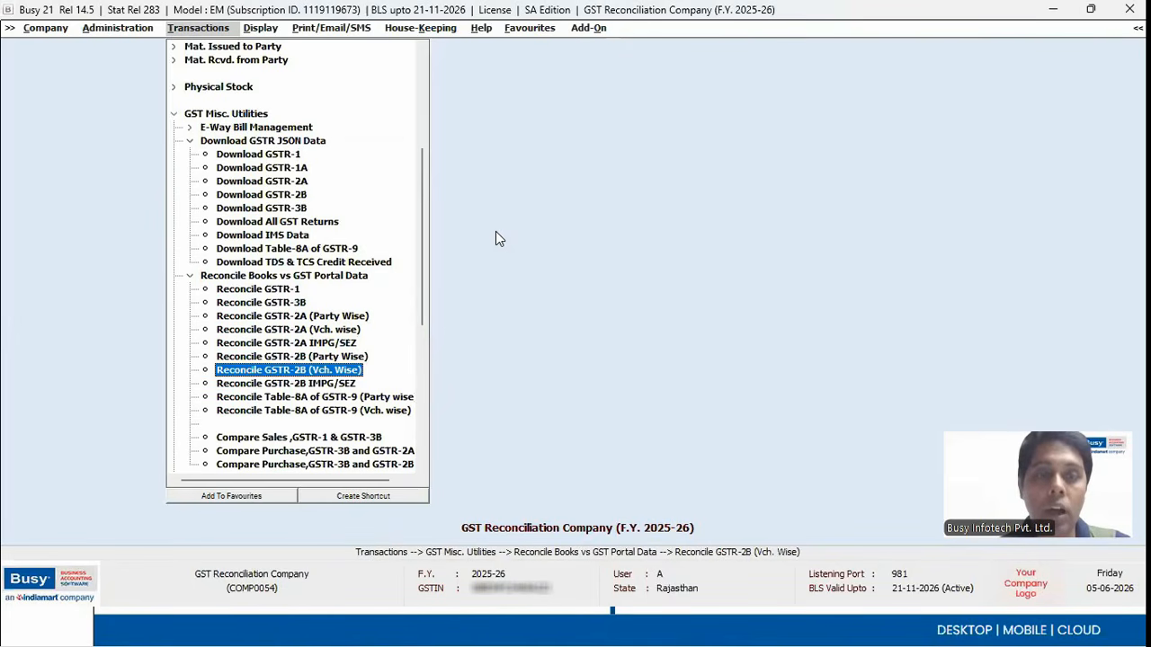
key("Up")
key("Up")
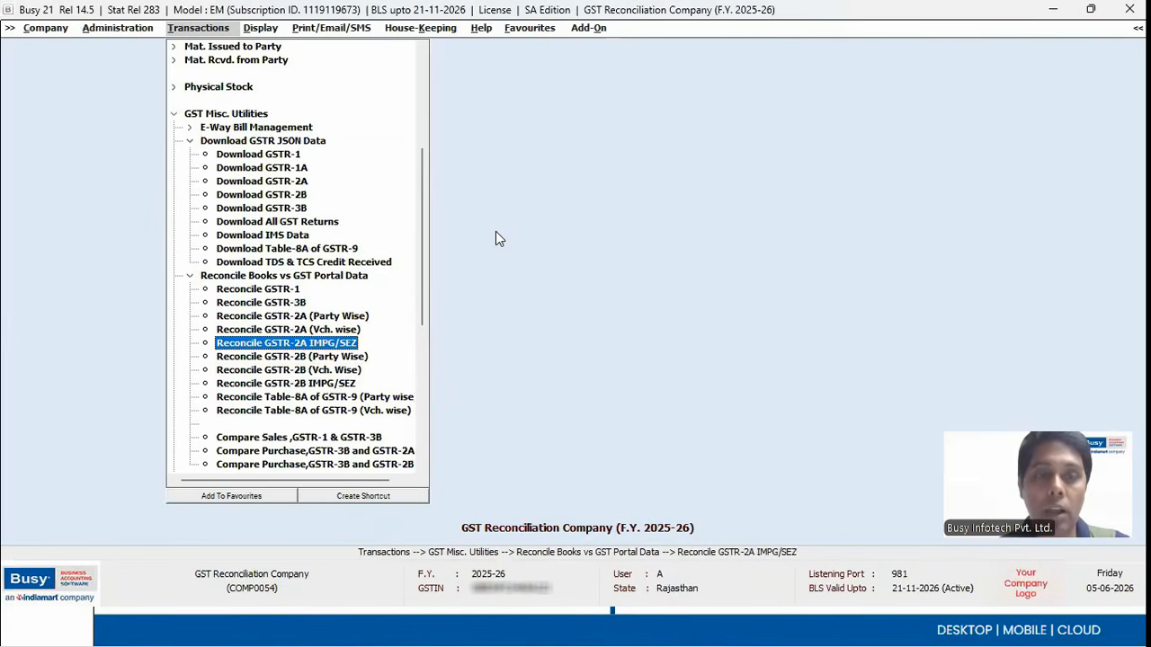
key("Down")
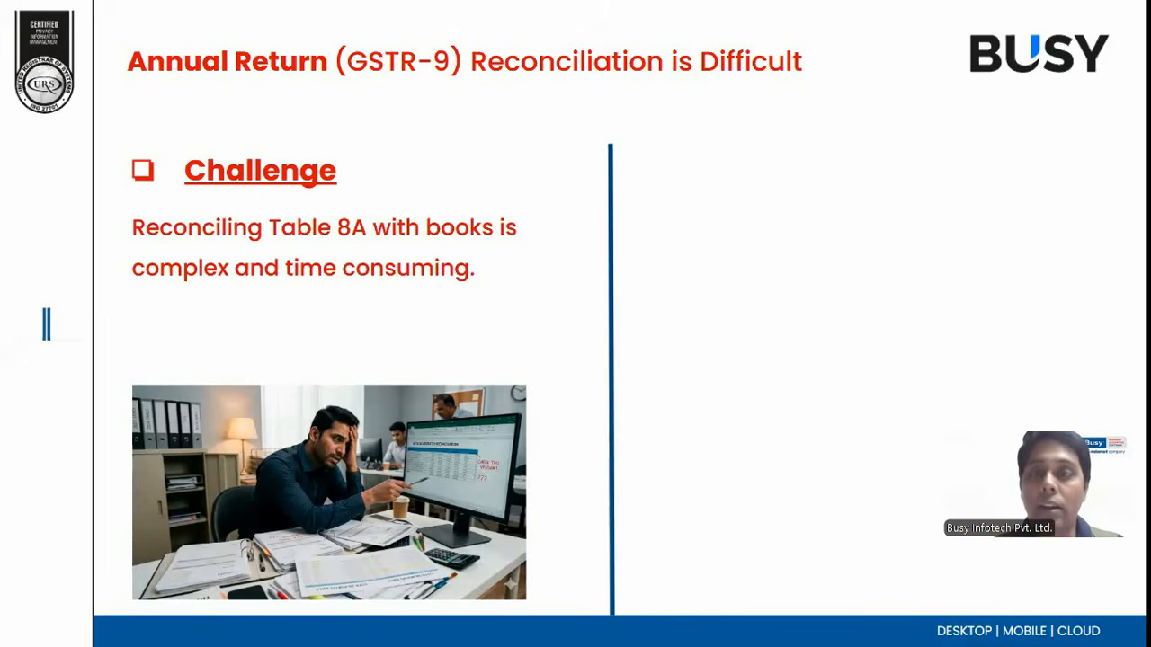
key("Right")
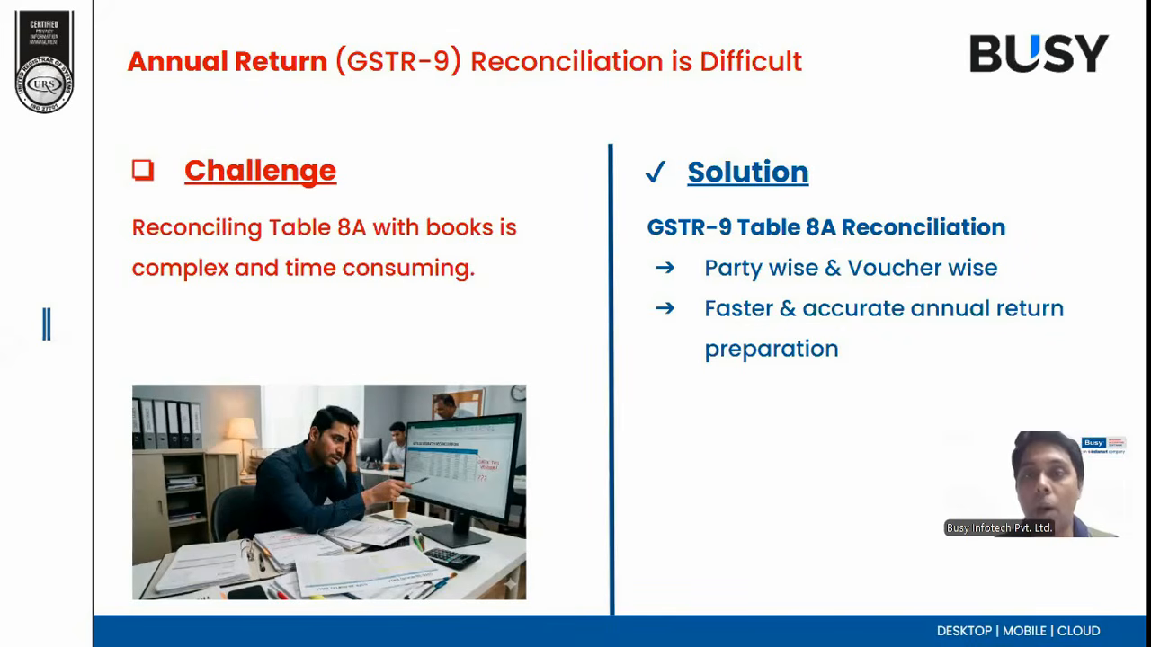
Switch to Busy, open the Table-8A of GSTR-9 download form for financial year 2025-2026, and quit it without downloading.
key("alt+Tab")
key("Up")
key("Up")
left_click(368, 240)
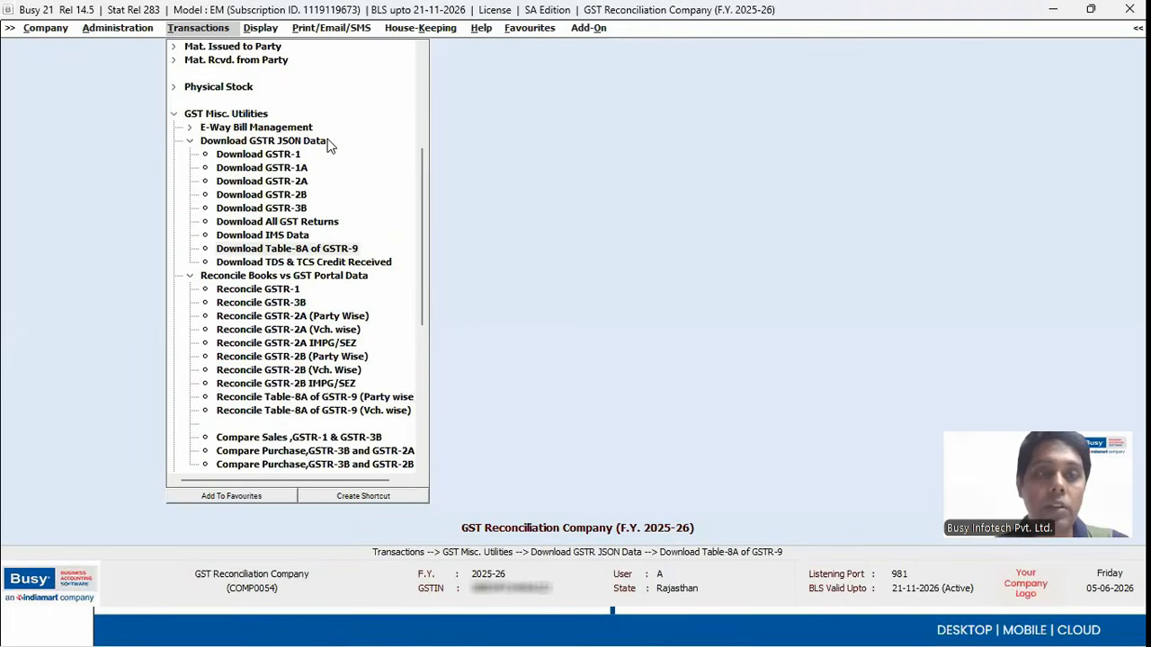
left_click(342, 251)
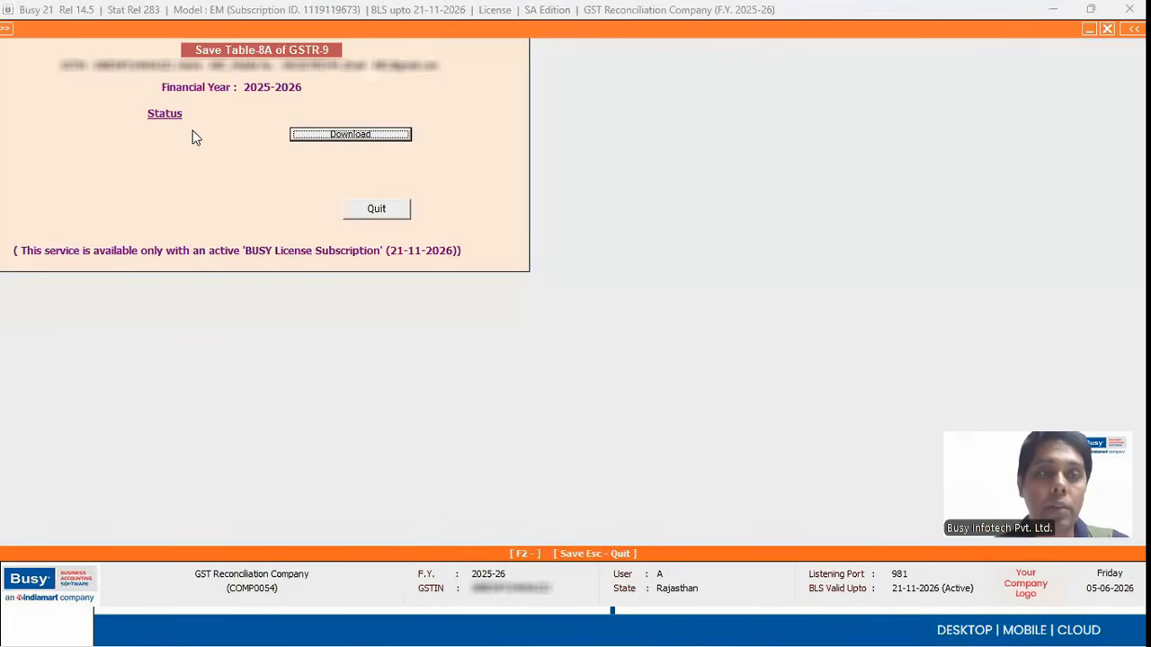
key("Escape")
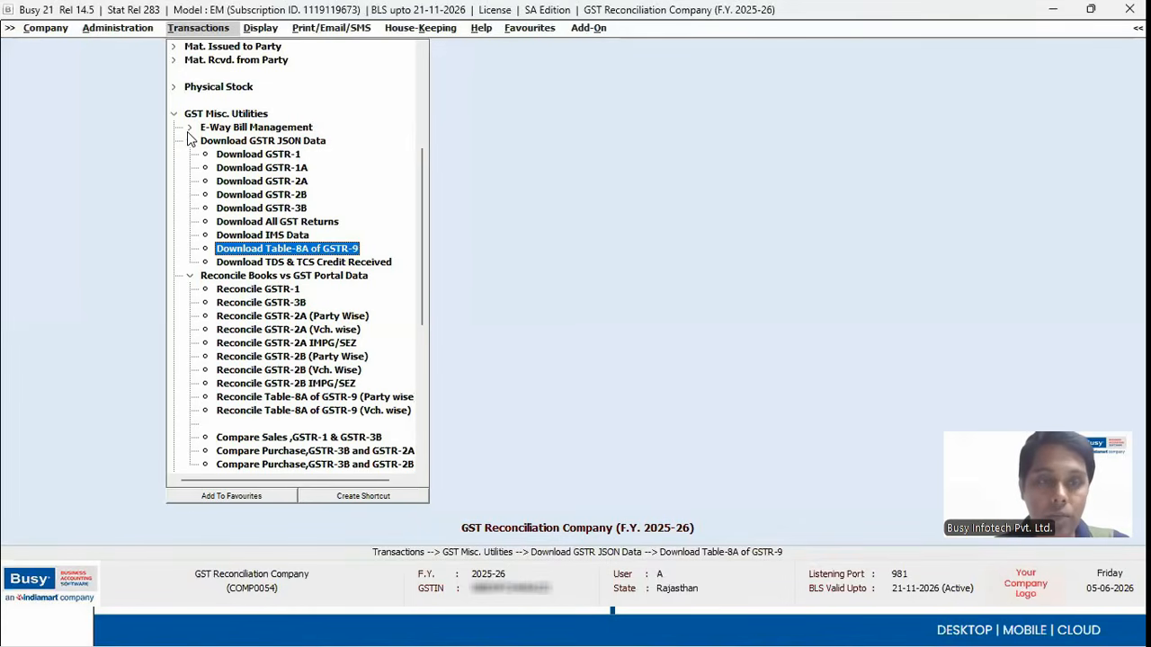
Run the party-wise Table-8A of GSTR-9 reconciliation for all entries, ignoring differences up to Rs. 1 and showing only mismatch parties.
key("Down")
key("Down")
key("Down")
key("Down")
key("Down")
key("Down")
key("Down")
key("Down")
key("Down")
key("Down")
key("Down")
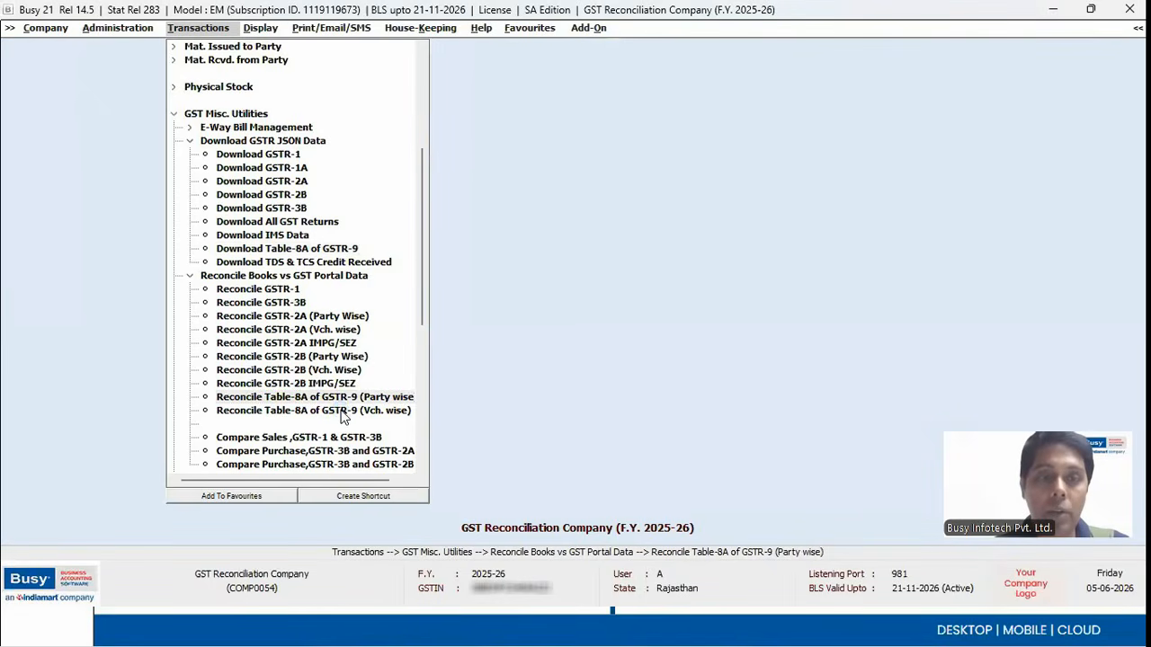
key("Return")
key("Return")
key("Return")
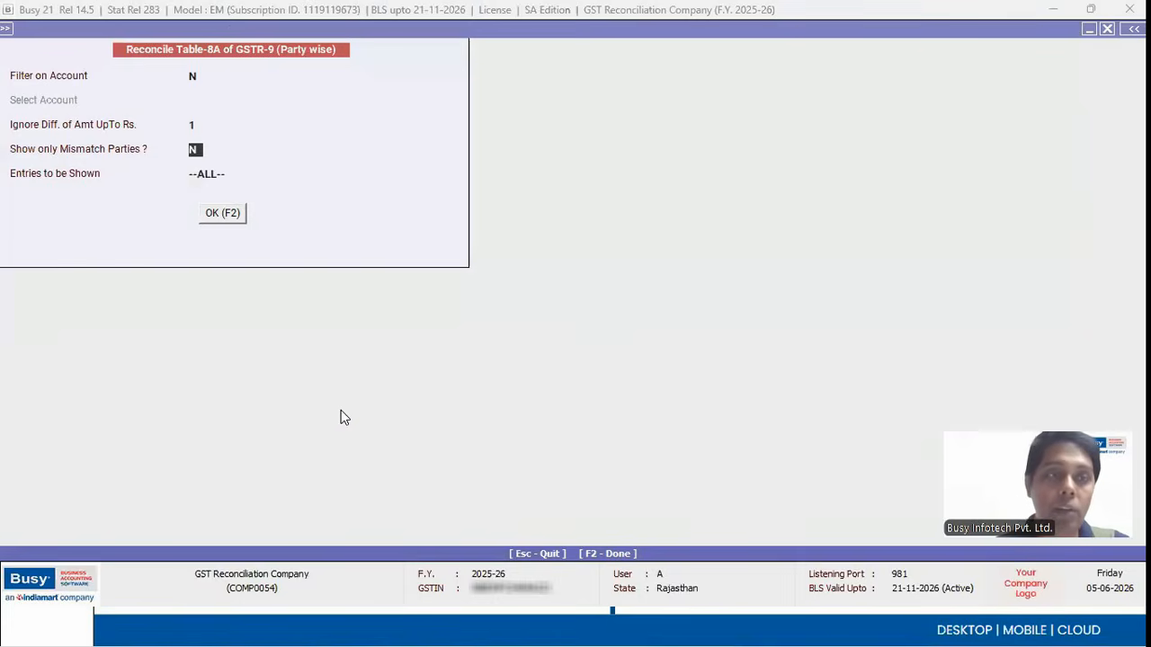
type("Y")
key("Return")
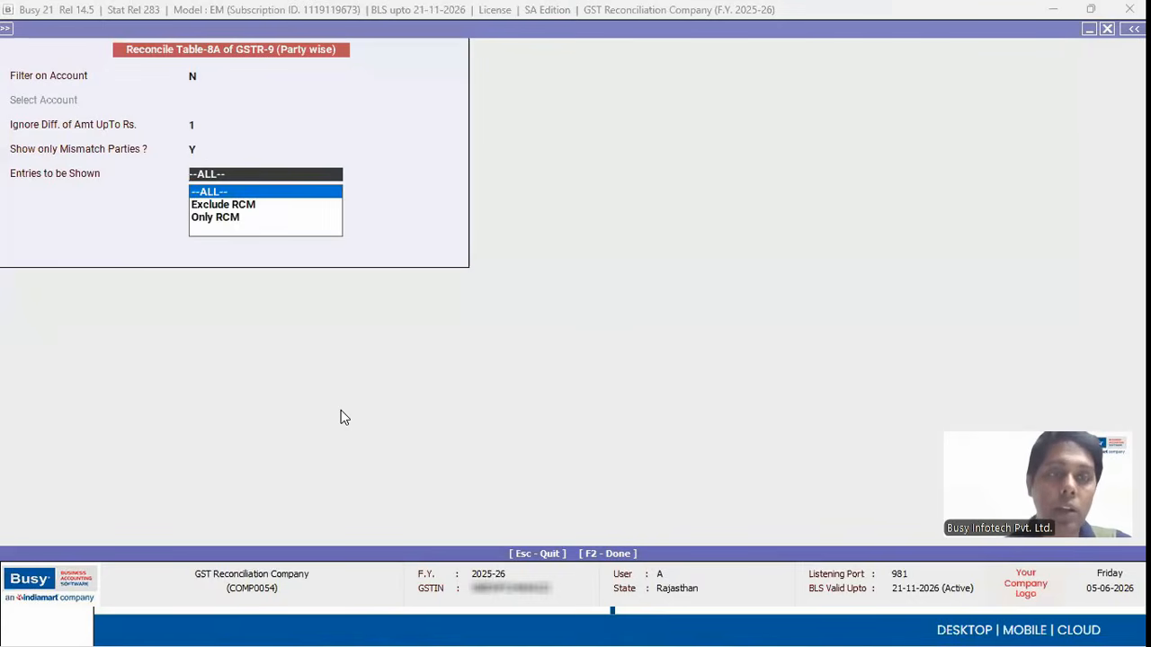
key("Return")
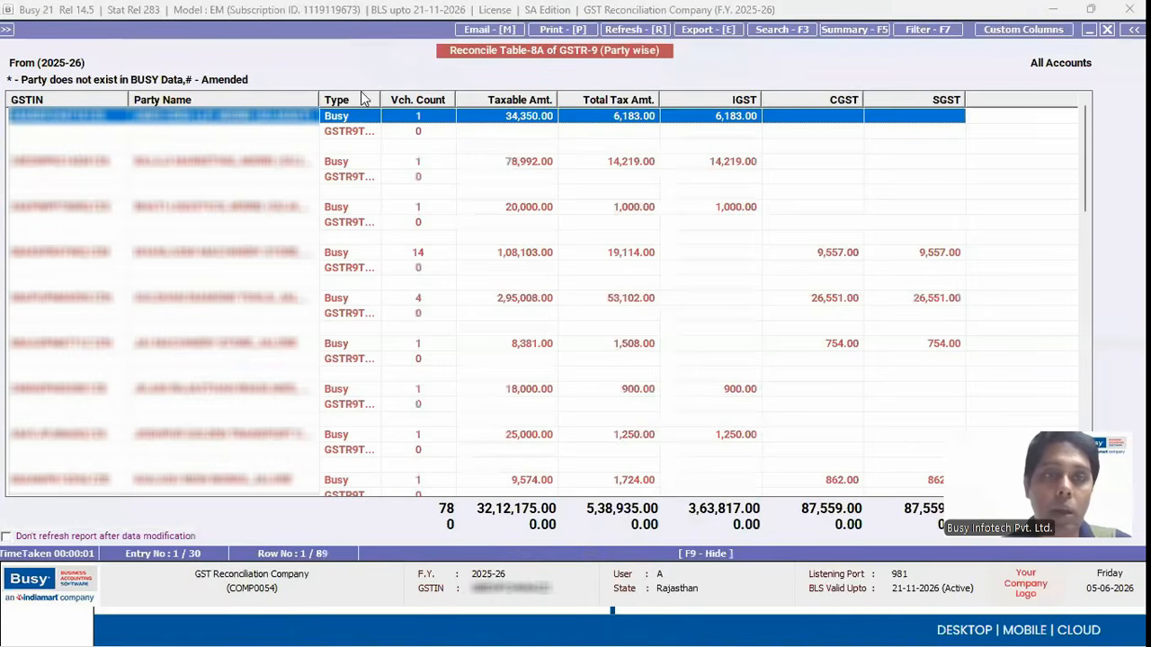
Widen the Type column, narrow the Party Name column, and compare Busy and GSTR9Table8A rows for the party with 14 vouchers.
left_click_drag(380, 98, 423, 97)
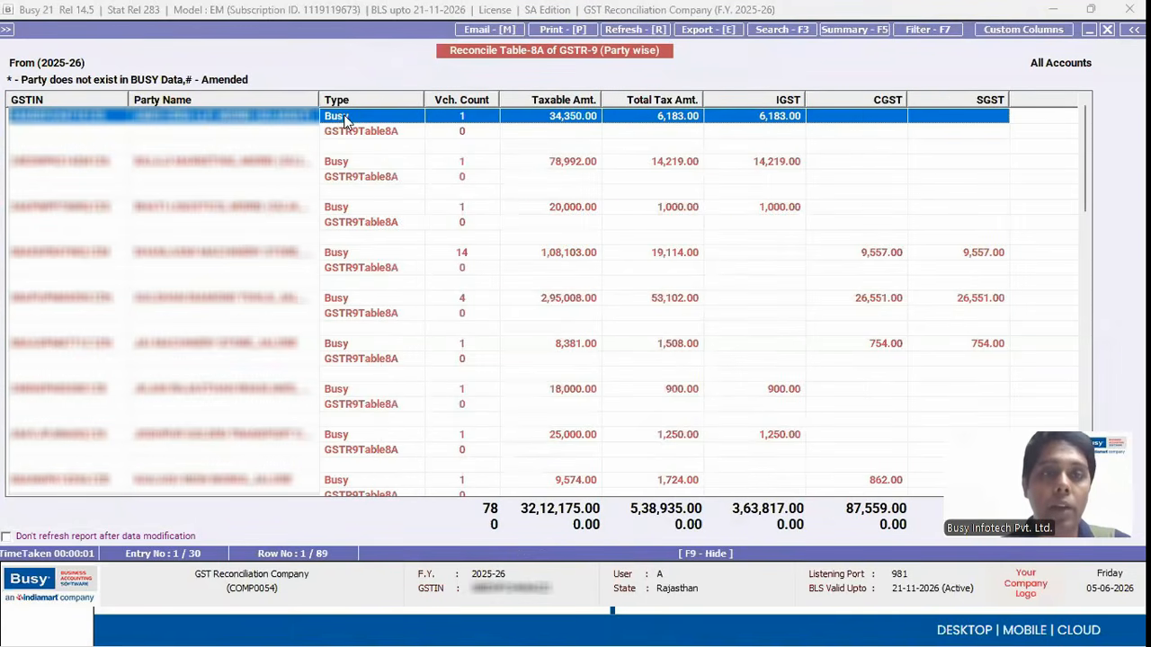
left_click_drag(241, 99, 225, 99)
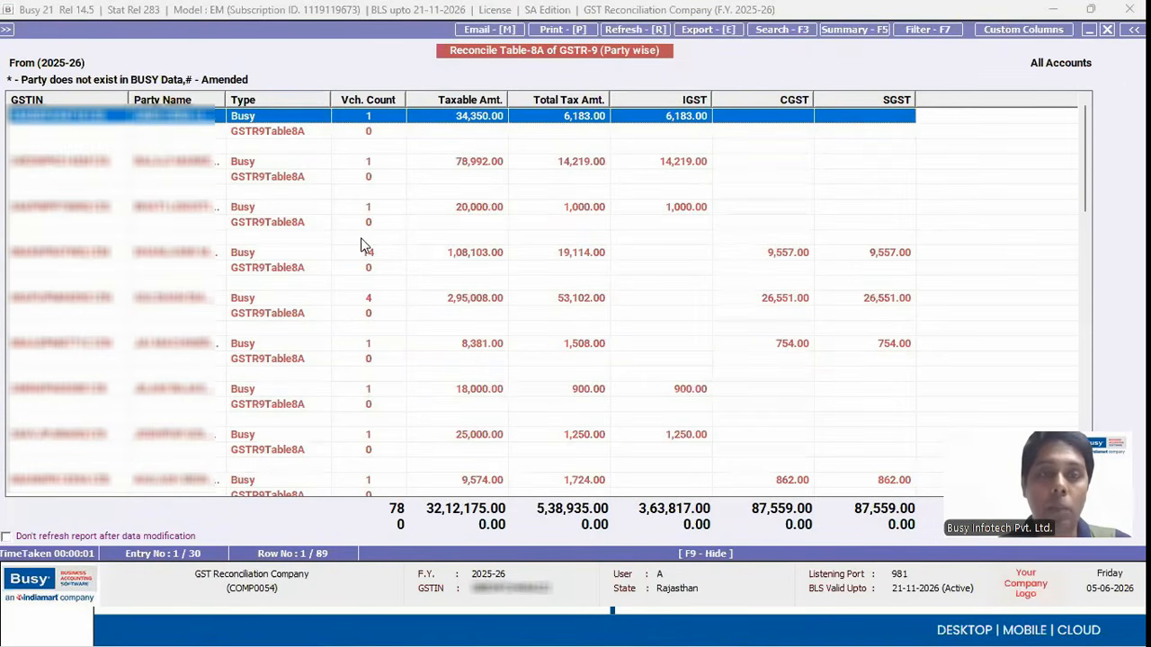
left_click(371, 270)
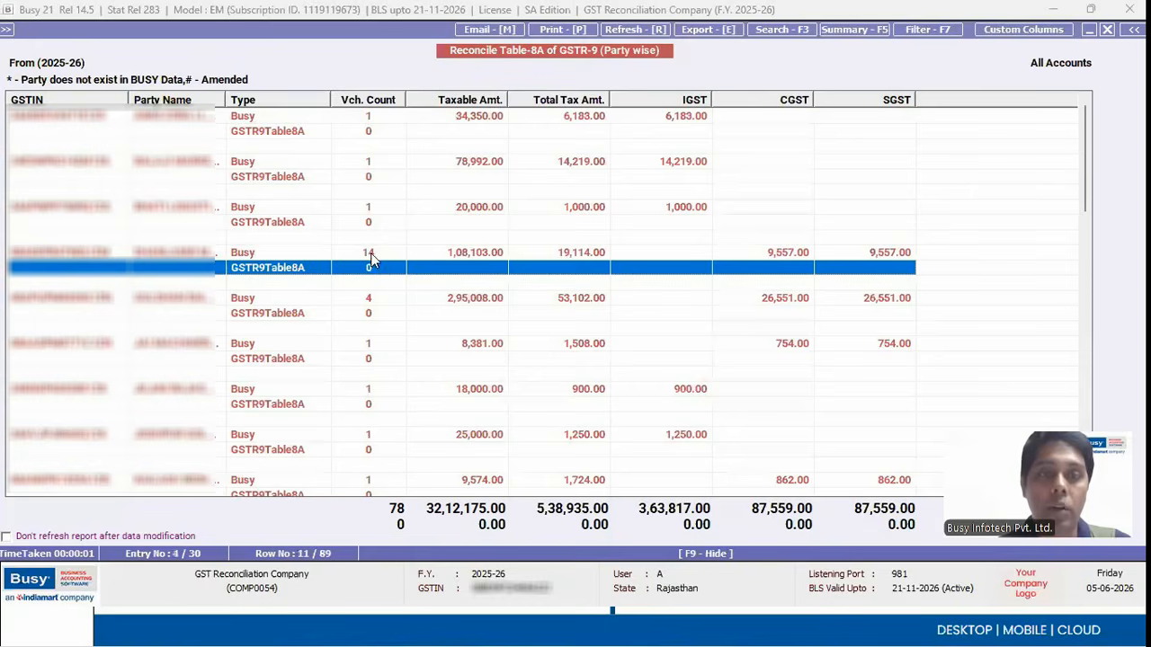
left_click(370, 253)
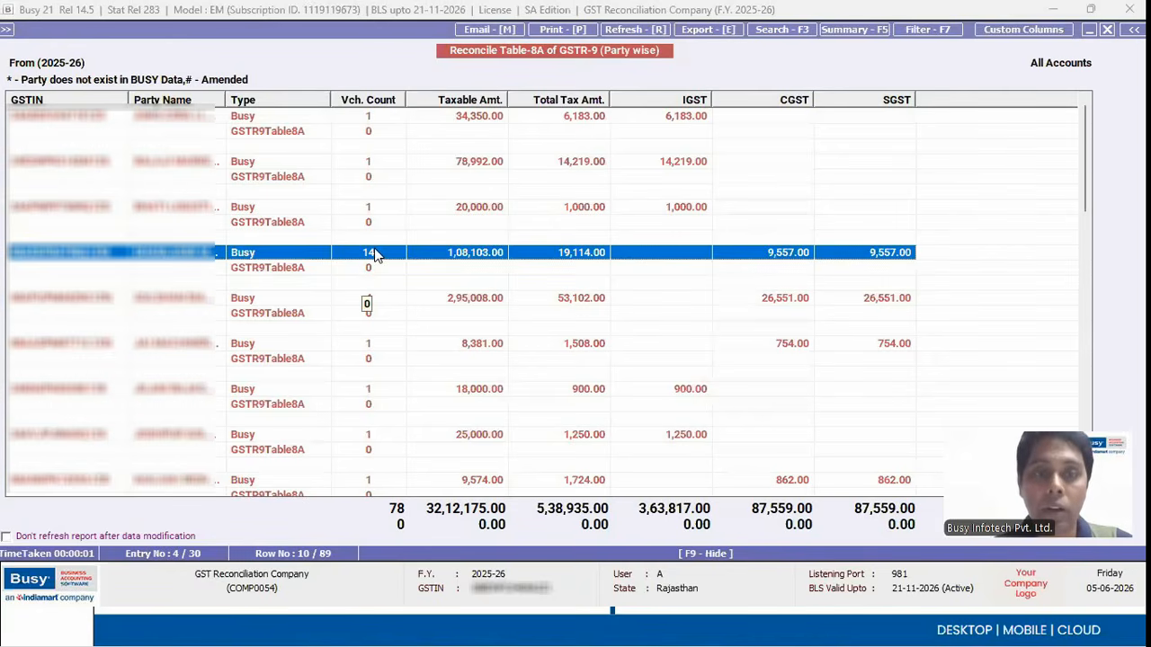
Open the BUSY Data view for the party with 14 vouchers and widen the Doc. No. column to show full numbers.
double_click(376, 255)
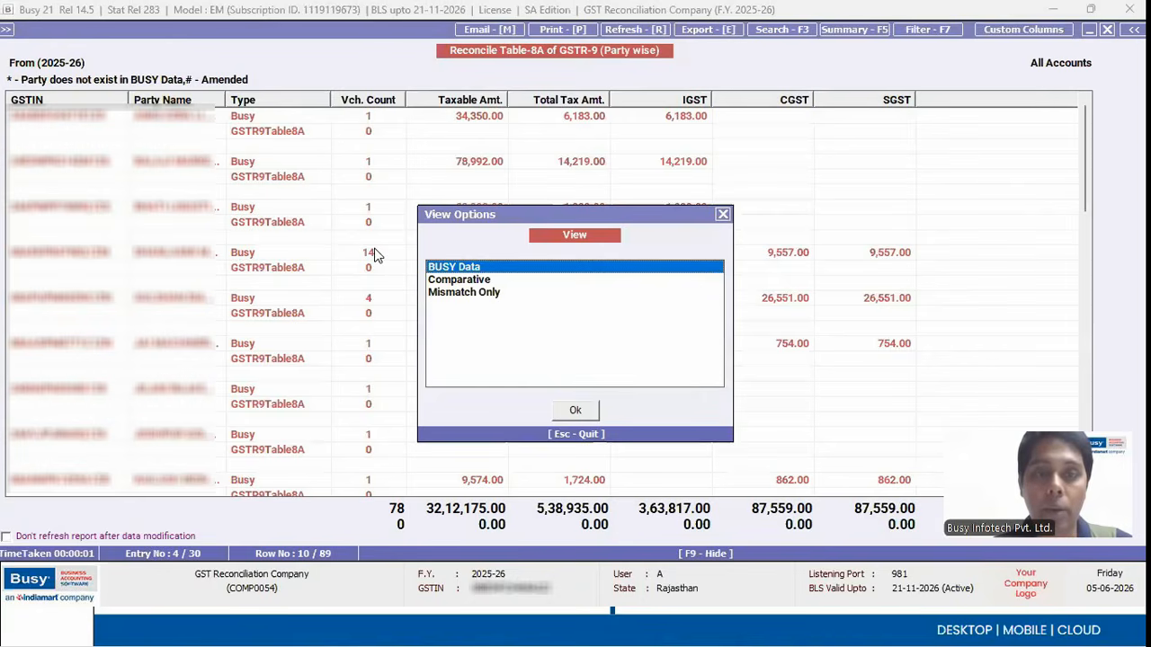
key("Down")
key("Down")
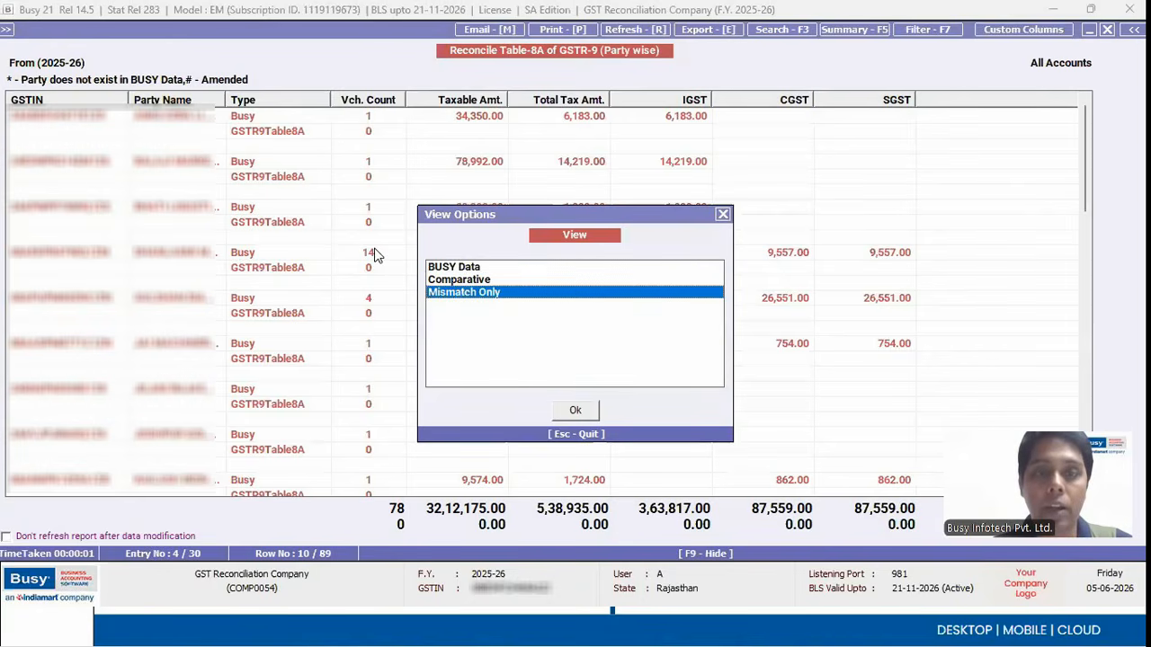
key("Up")
key("Up")
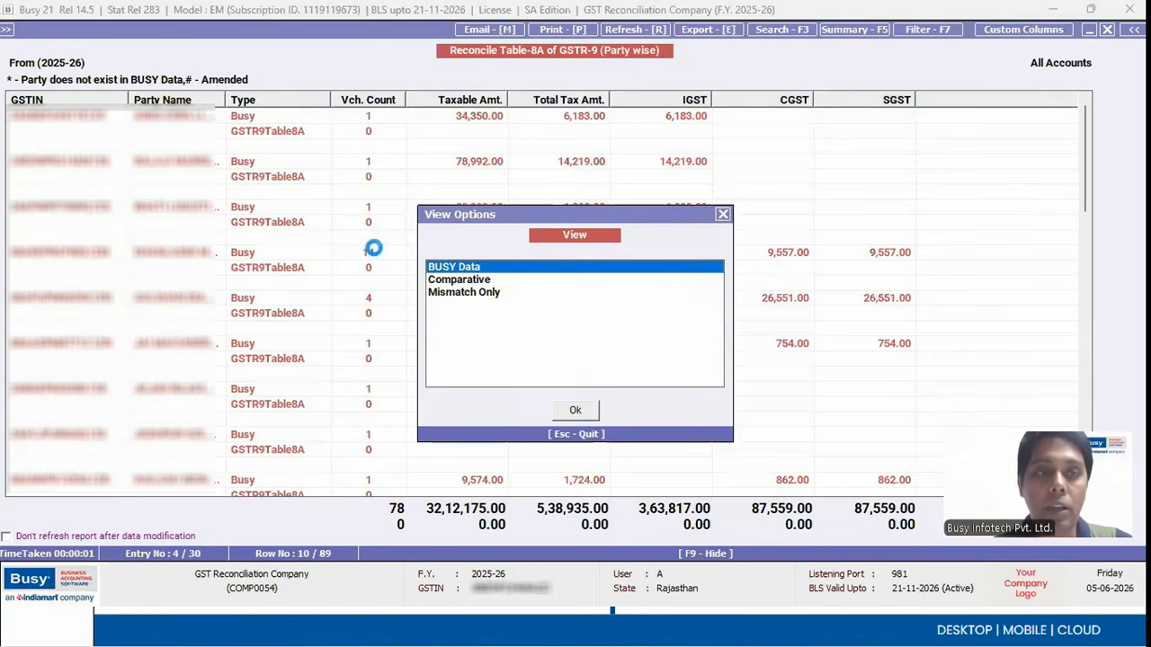
key("Return")
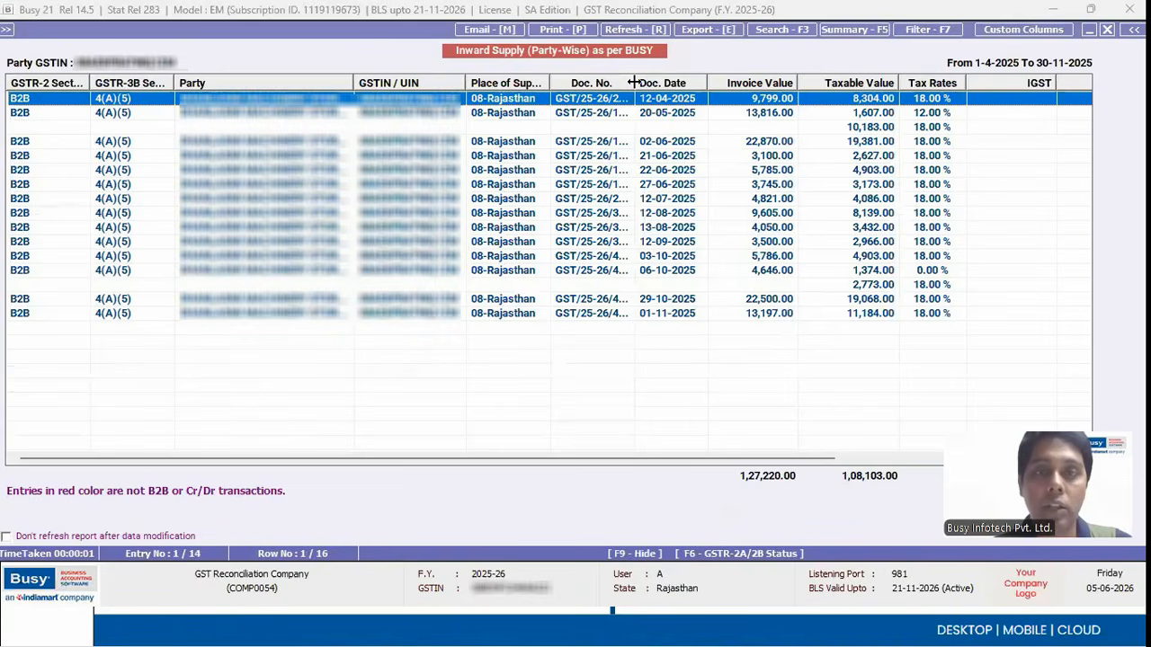
left_click_drag(657, 82, 657, 83)
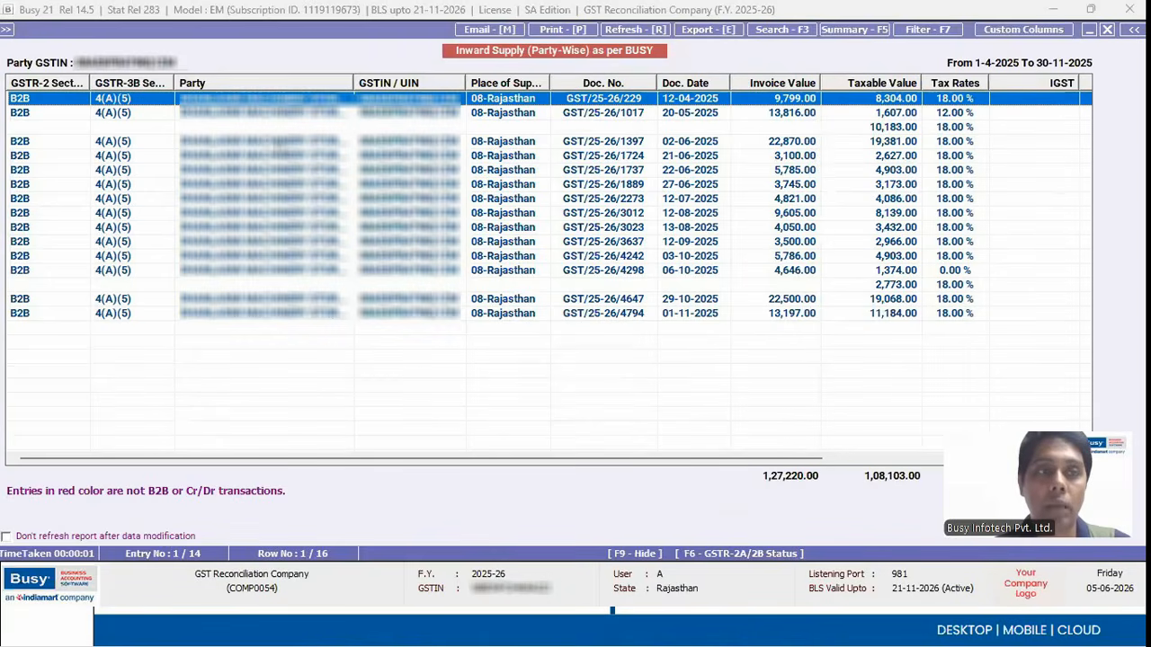
Inspect the first purchase voucher, GST/25-26/229, and close it along with the reconciliation reports.
key("Return")
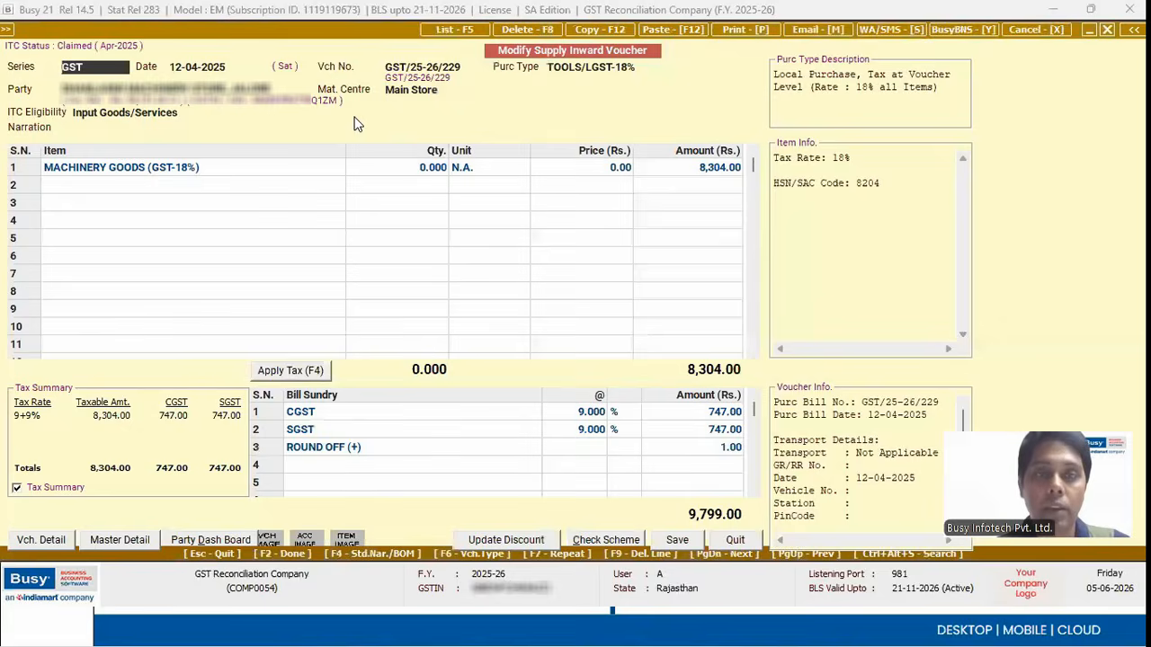
key("Escape")
key("Escape")
key("Escape")
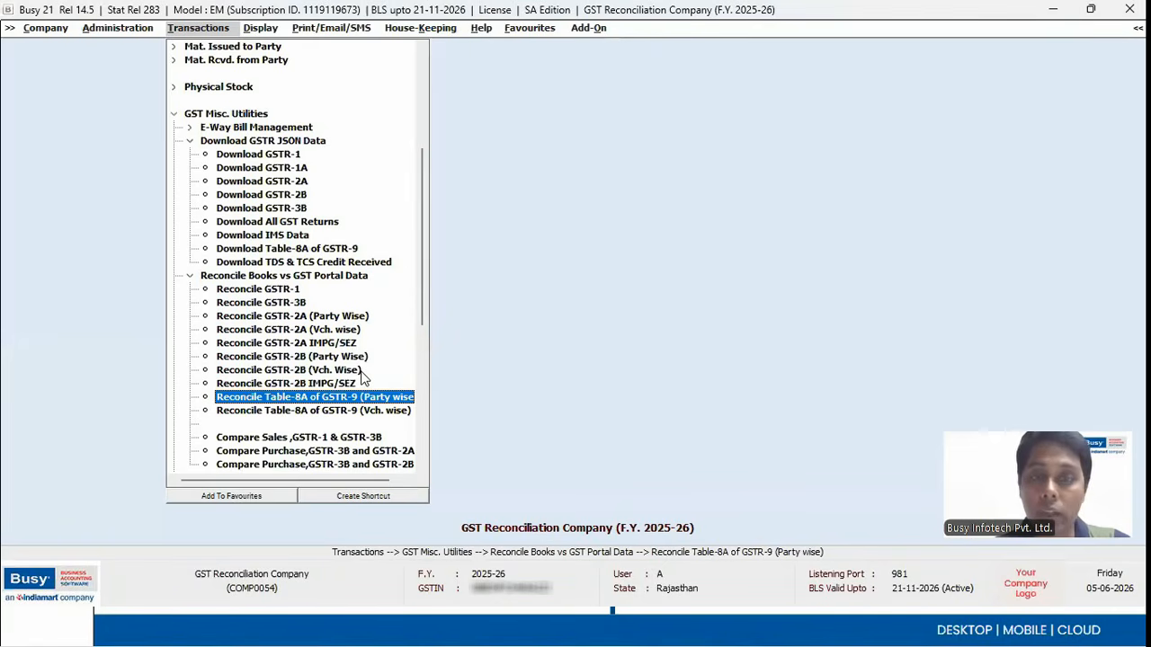
key("alt+Tab")
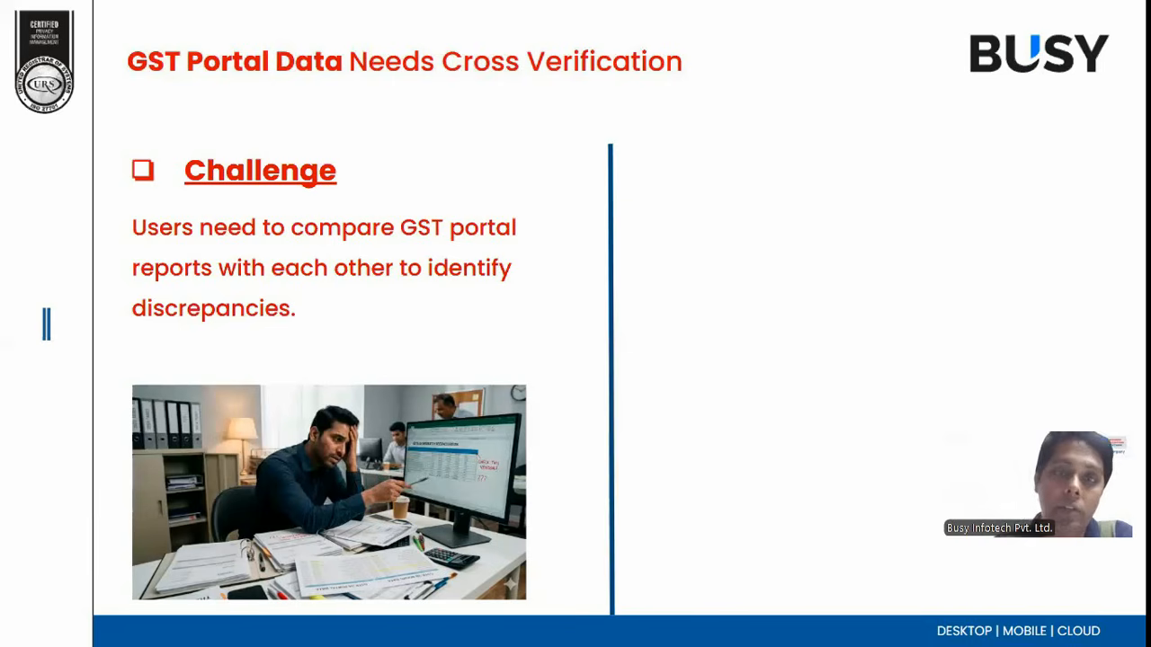
left_click(614, 212)
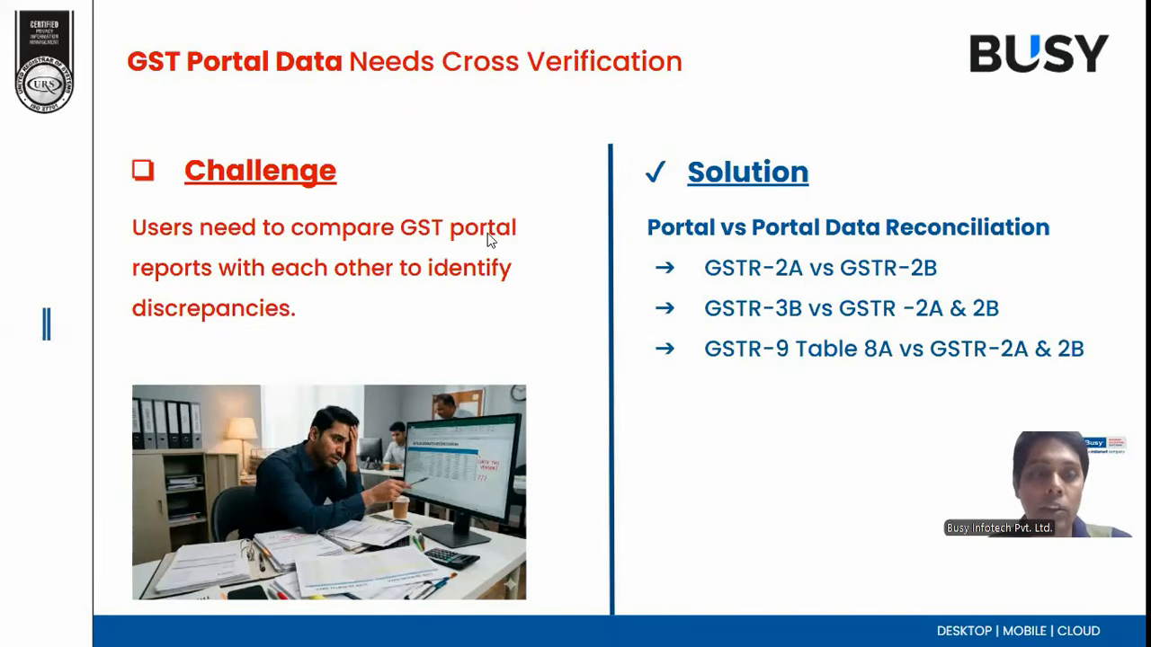
key("alt+Tab")
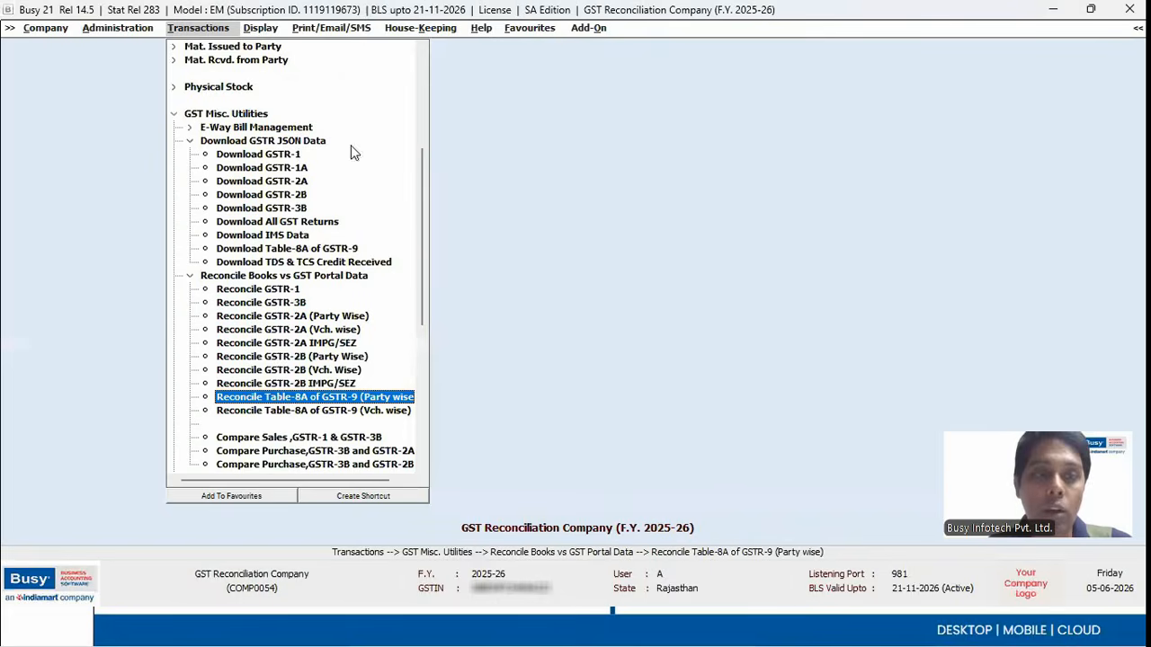
Collapse the GSTR JSON download and Books vs GST Portal groups, and expand the Reconcile GST Portal Data group.
left_click(191, 282)
left_click(190, 279)
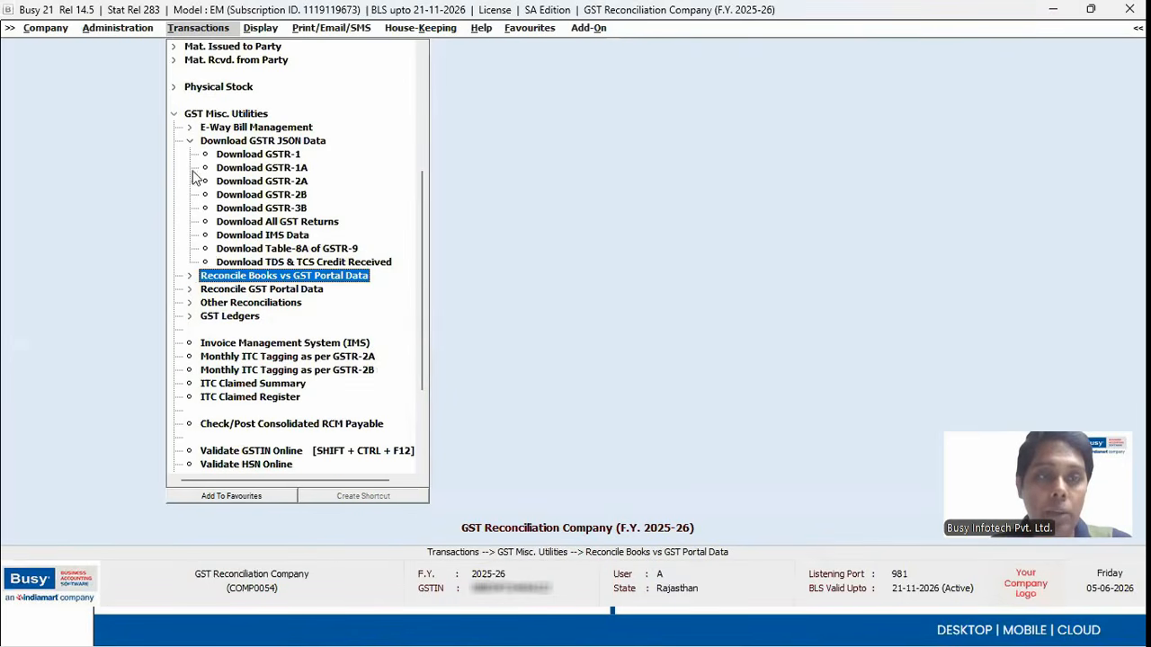
left_click(189, 142)
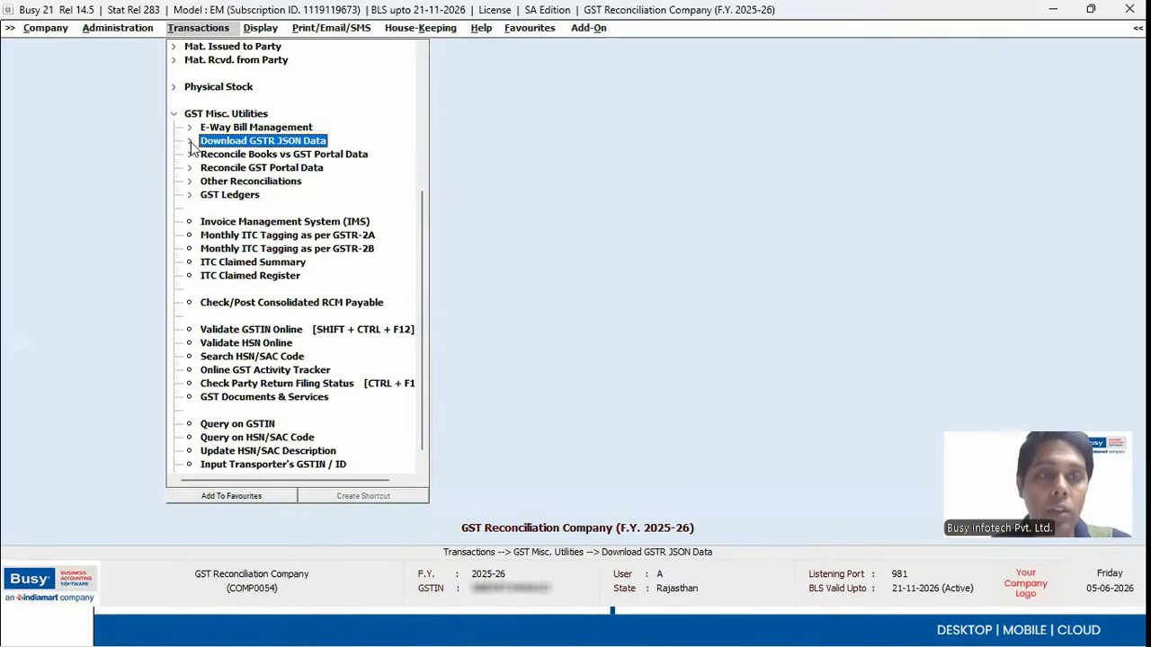
left_click(267, 156)
left_click(268, 157)
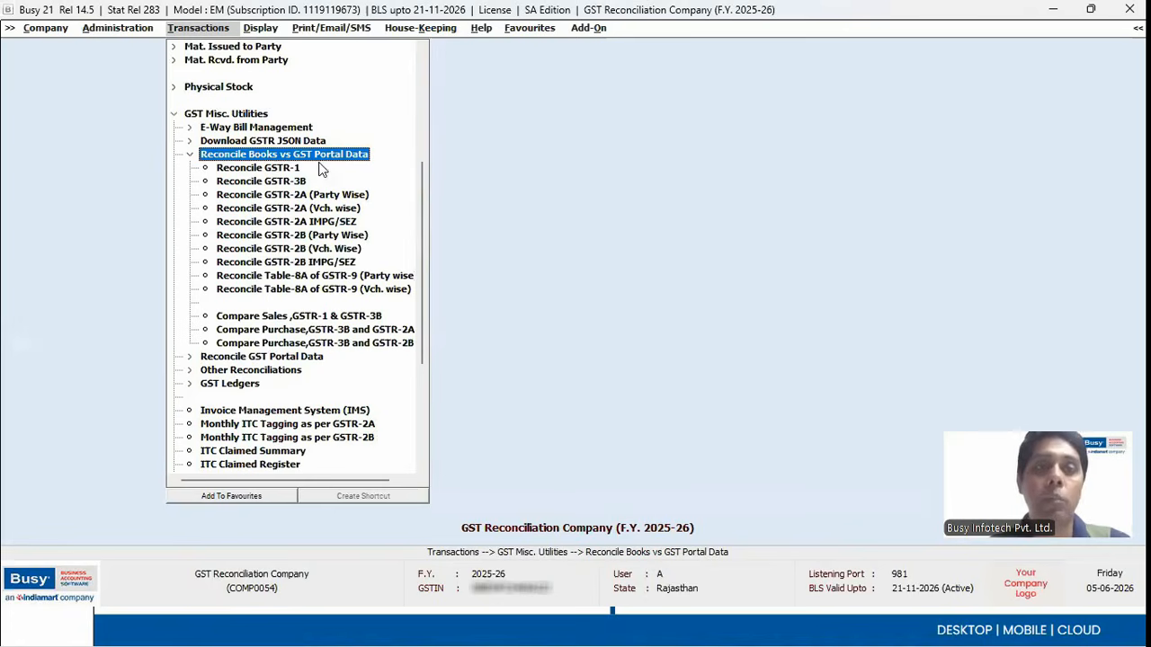
left_click(311, 158)
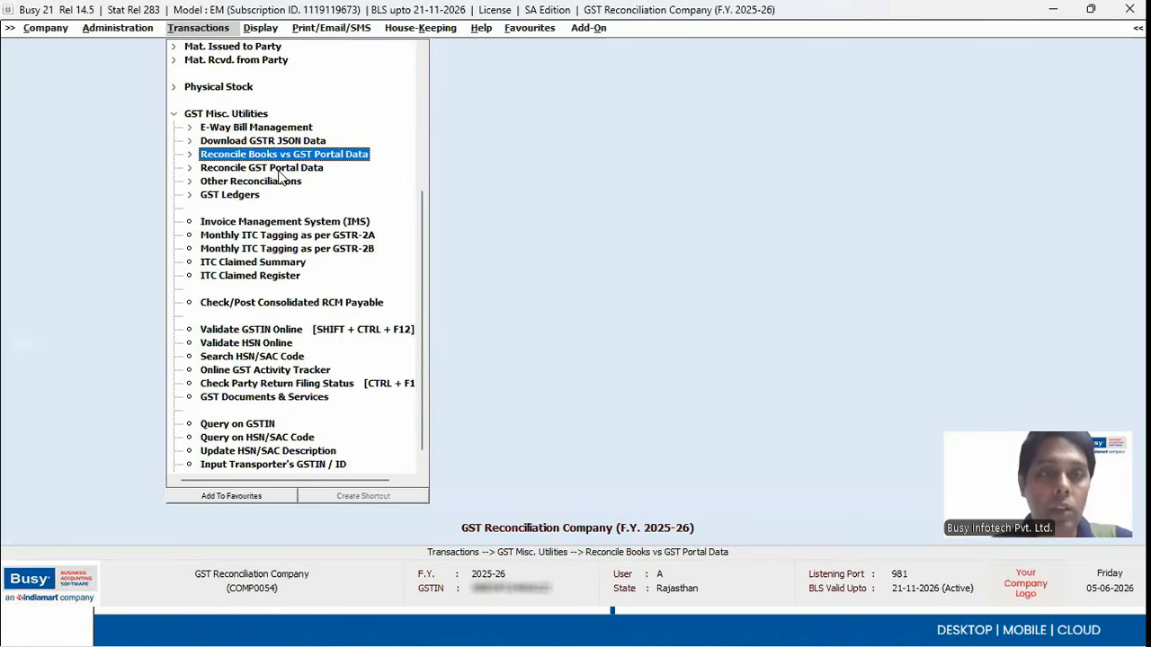
left_click(279, 170)
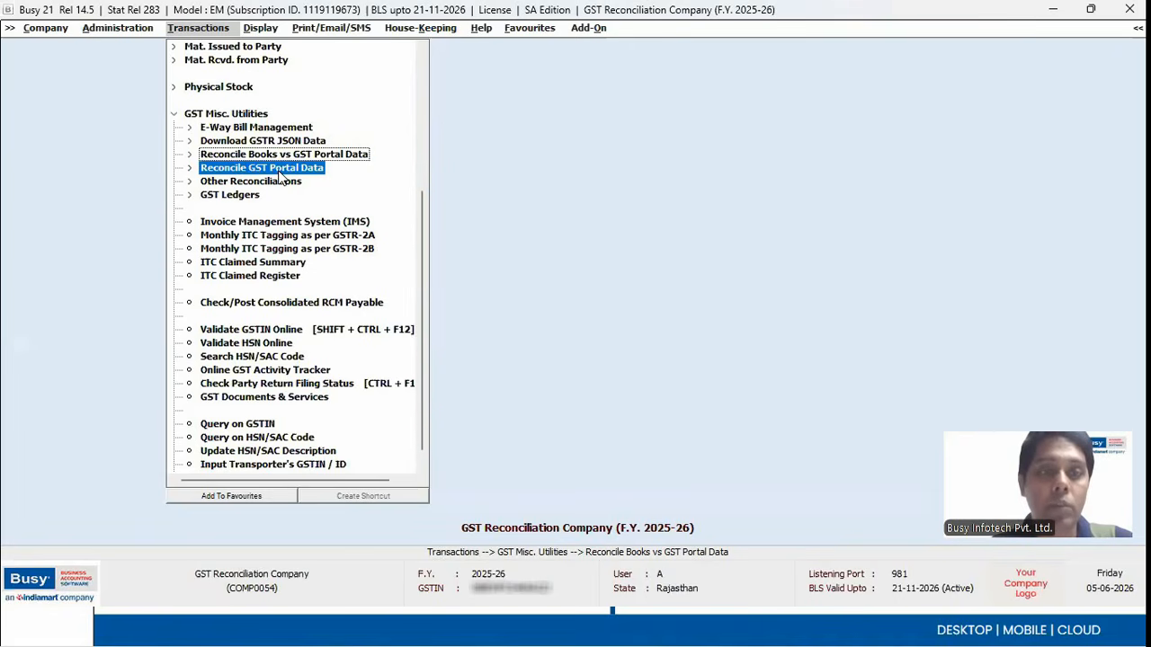
left_click(278, 173)
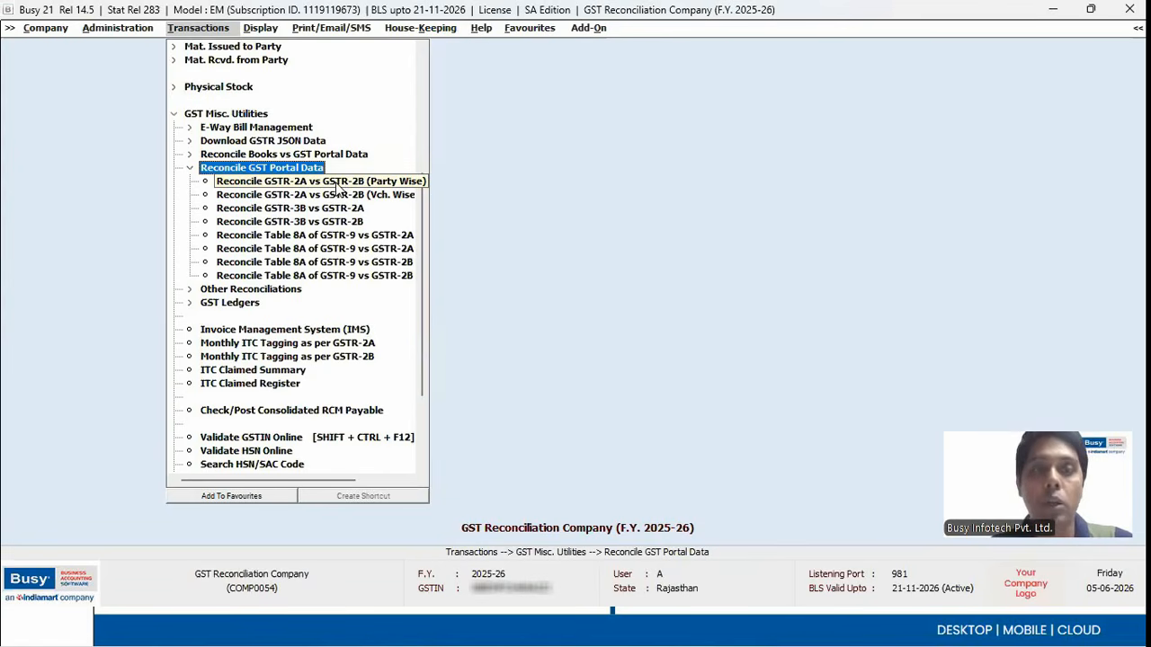
Run the party-wise GSTR-2A vs GSTR-2B reconciliation for April to November showing only mismatch parties, and close the report.
left_click(337, 184)
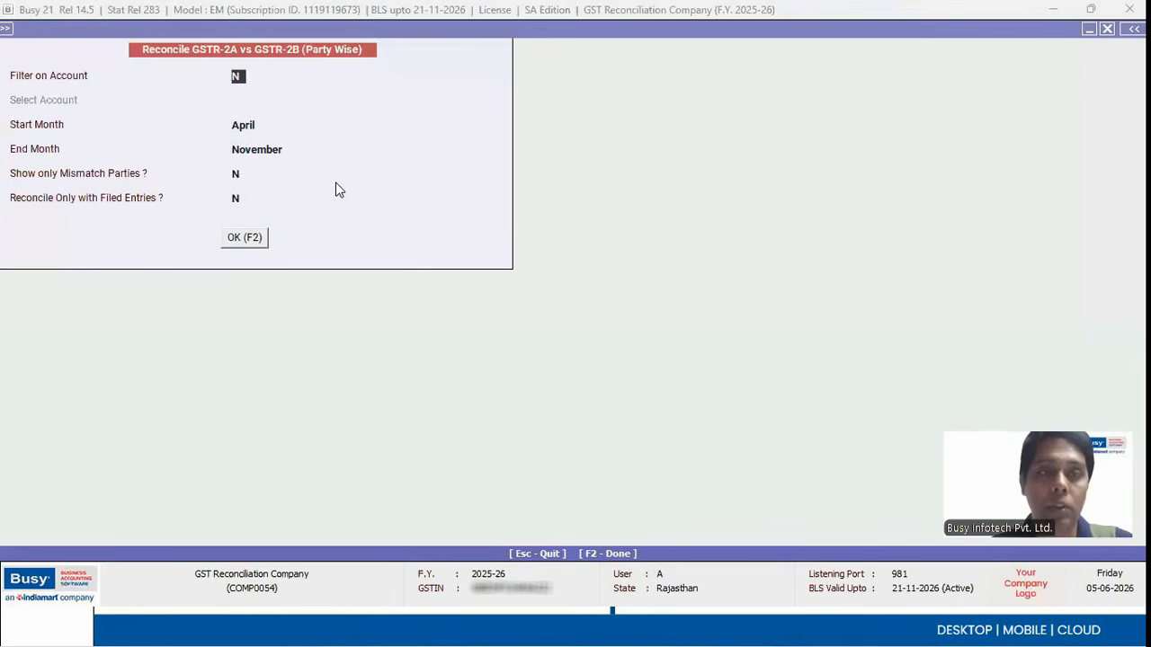
left_click(337, 188)
key("Return")
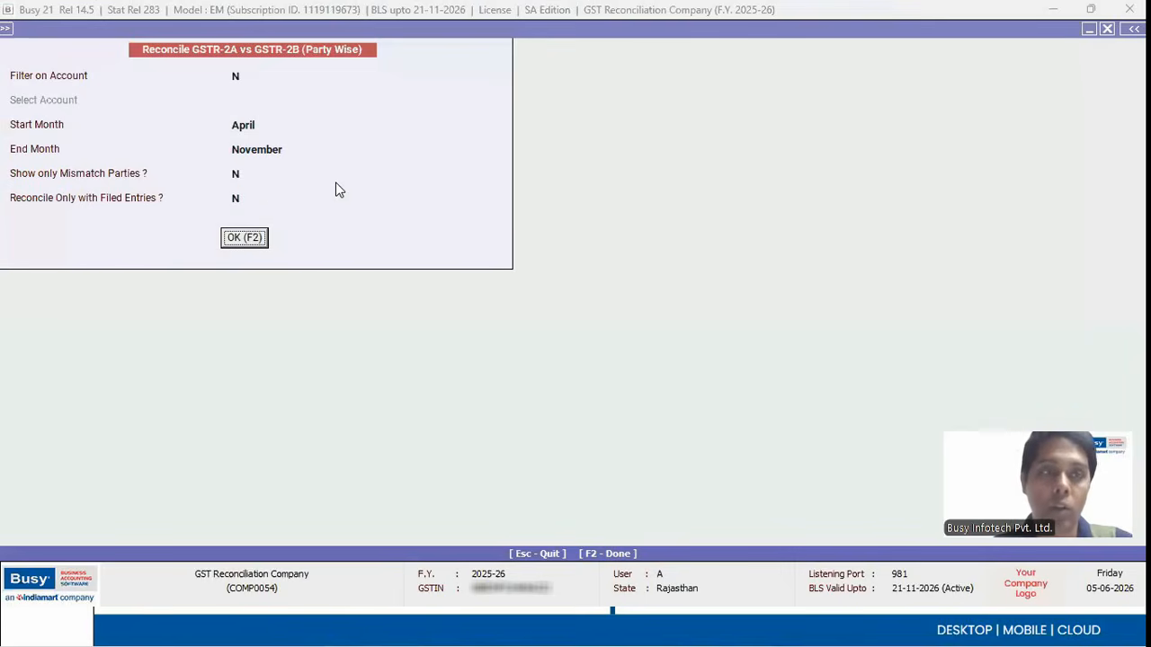
left_click(241, 172)
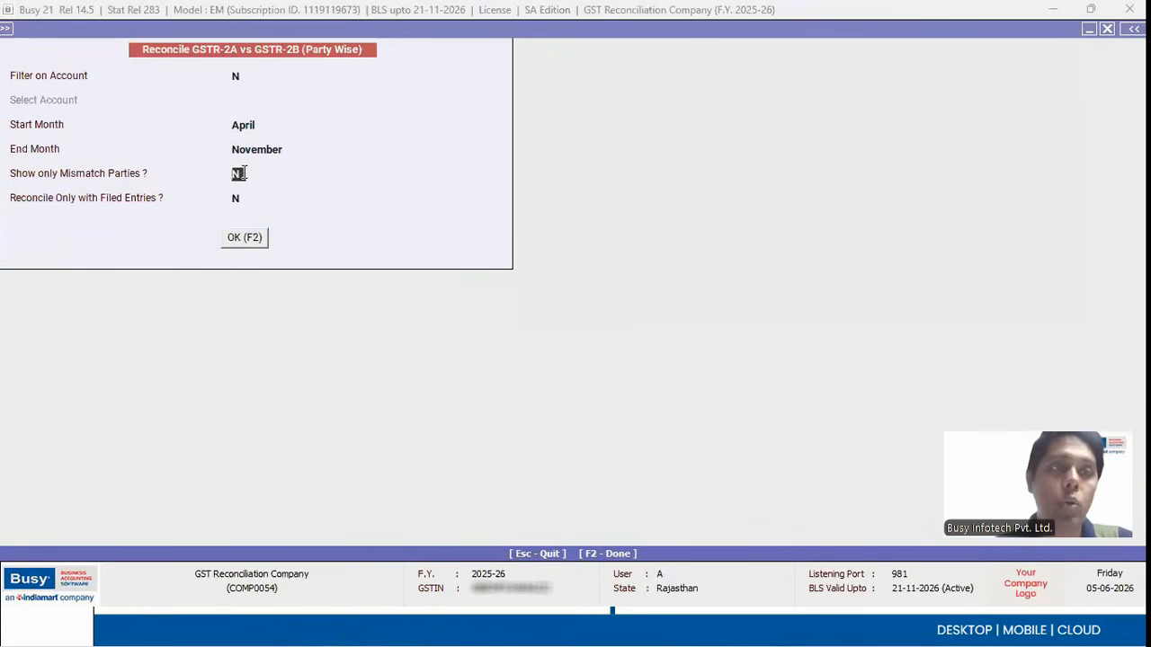
type("Y")
key("Return")
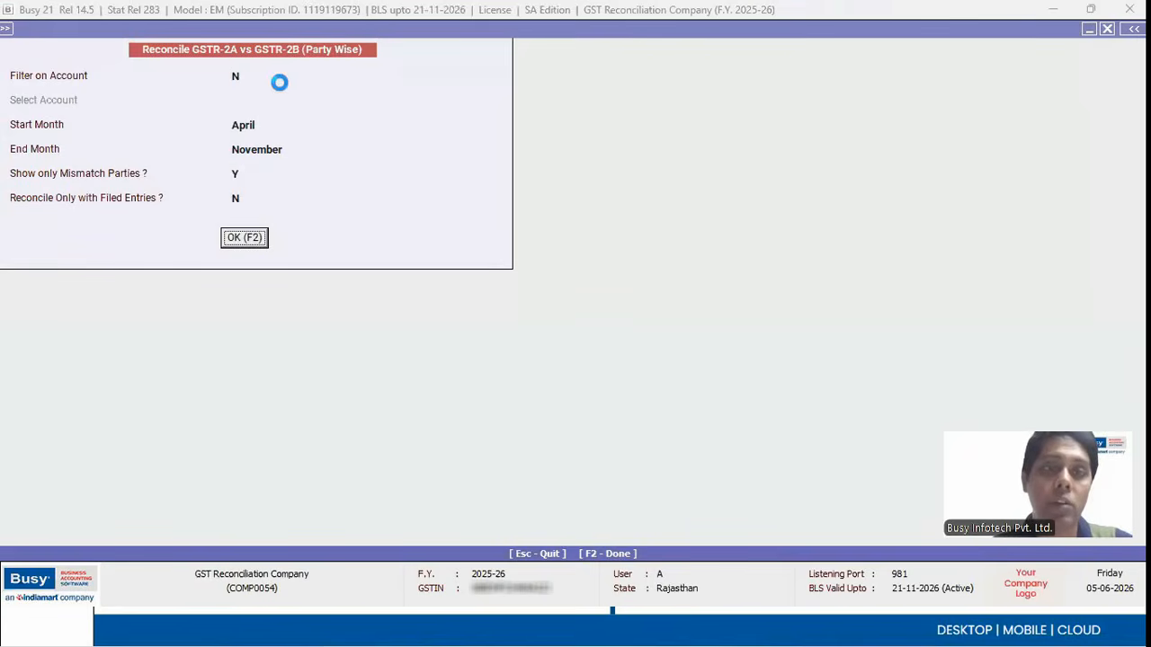
key("Return")
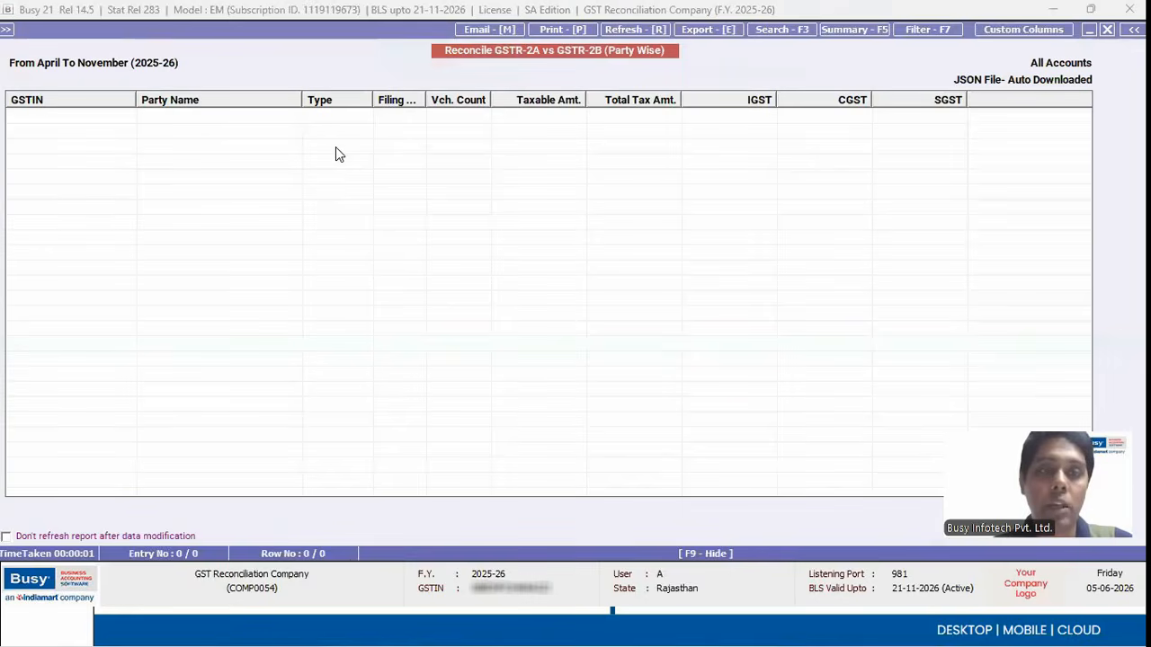
key("Escape")
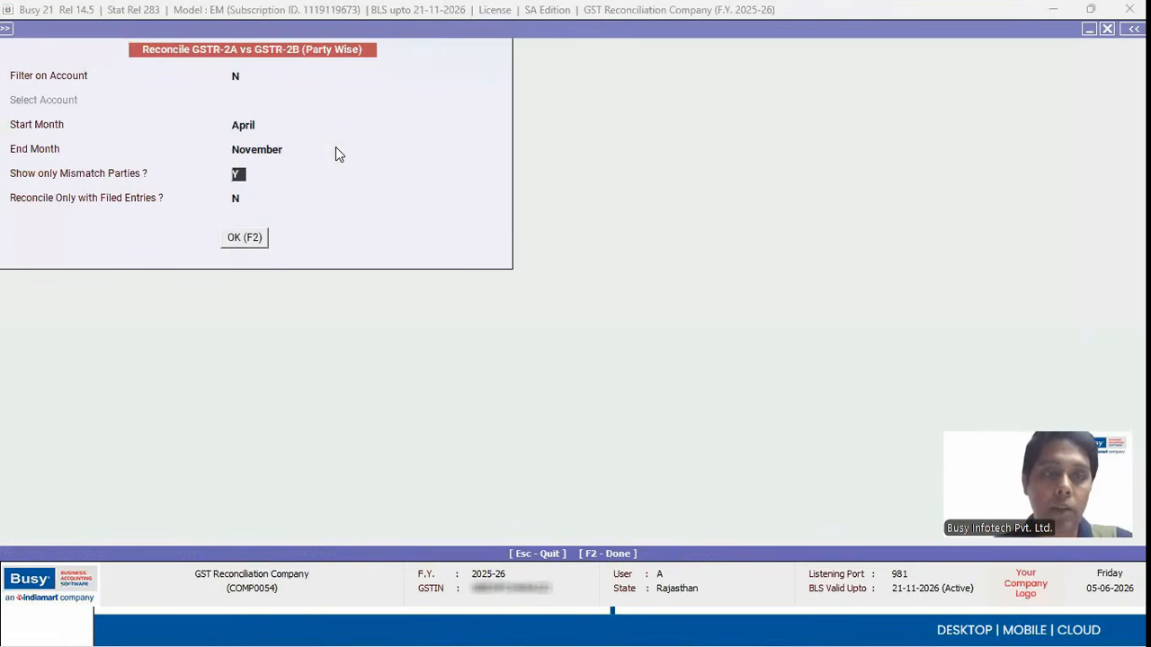
Regenerate the party-wise GSTR-2A vs GSTR-2B report without limiting it to mismatch parties, and narrow the Type column.
type("n")
key("Return")
key("Return")
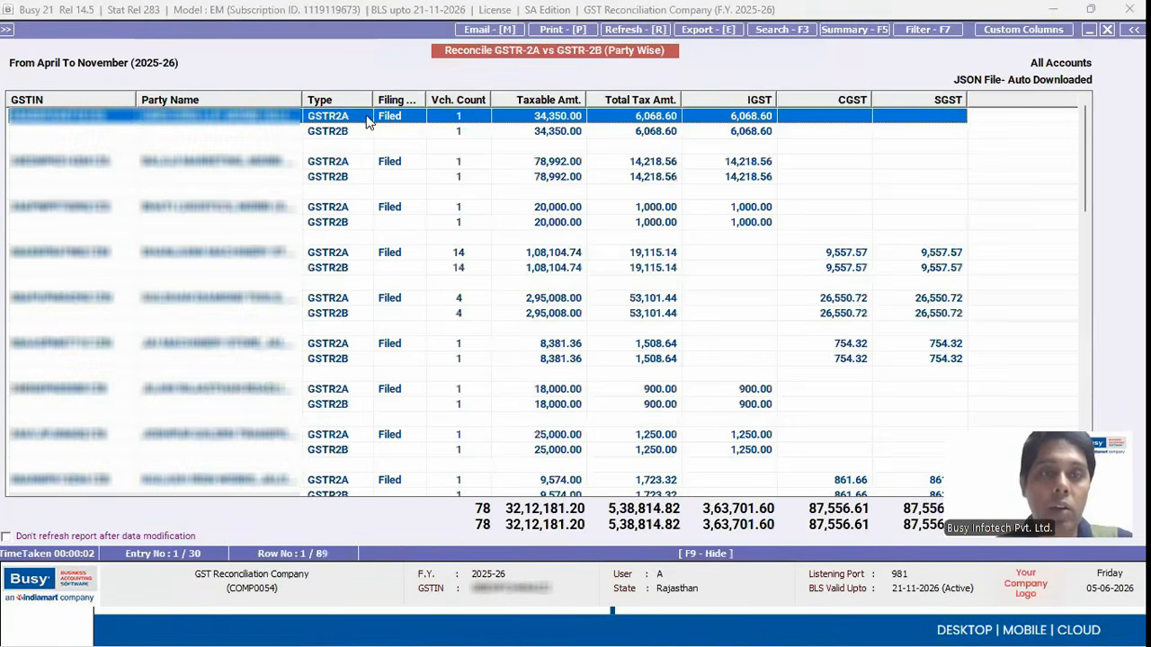
left_click_drag(358, 100, 348, 101)
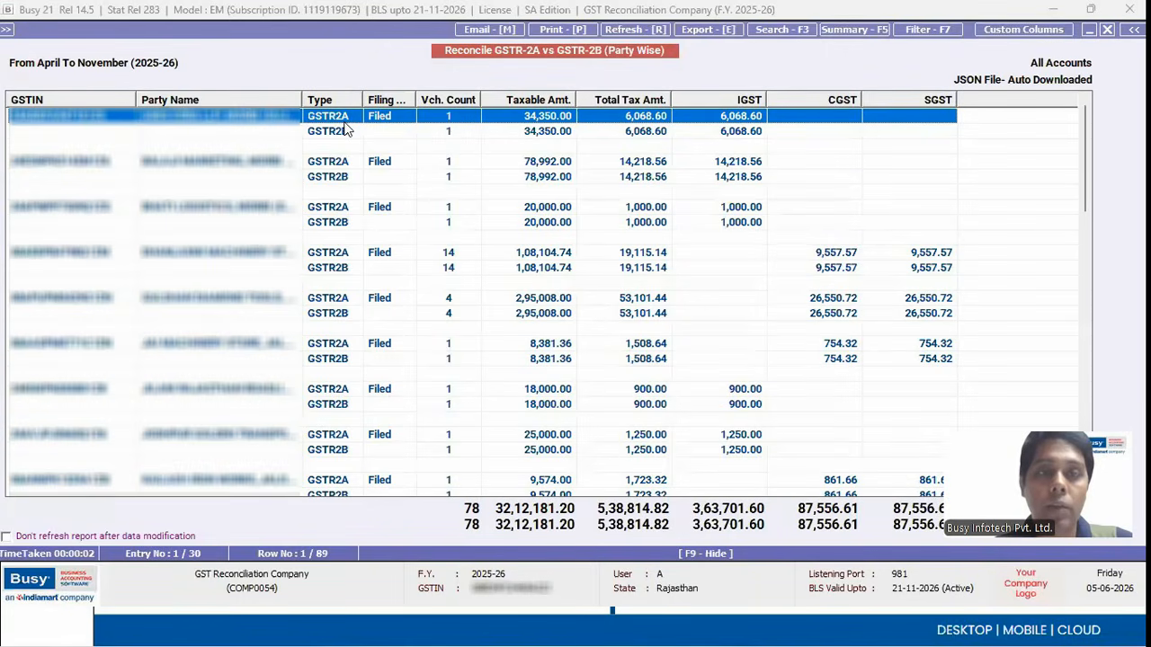
Inspect the GSTR-2A inward supply data of the first party, and close the party-wise GSTR-2A vs GSTR-2B report.
left_click(392, 133)
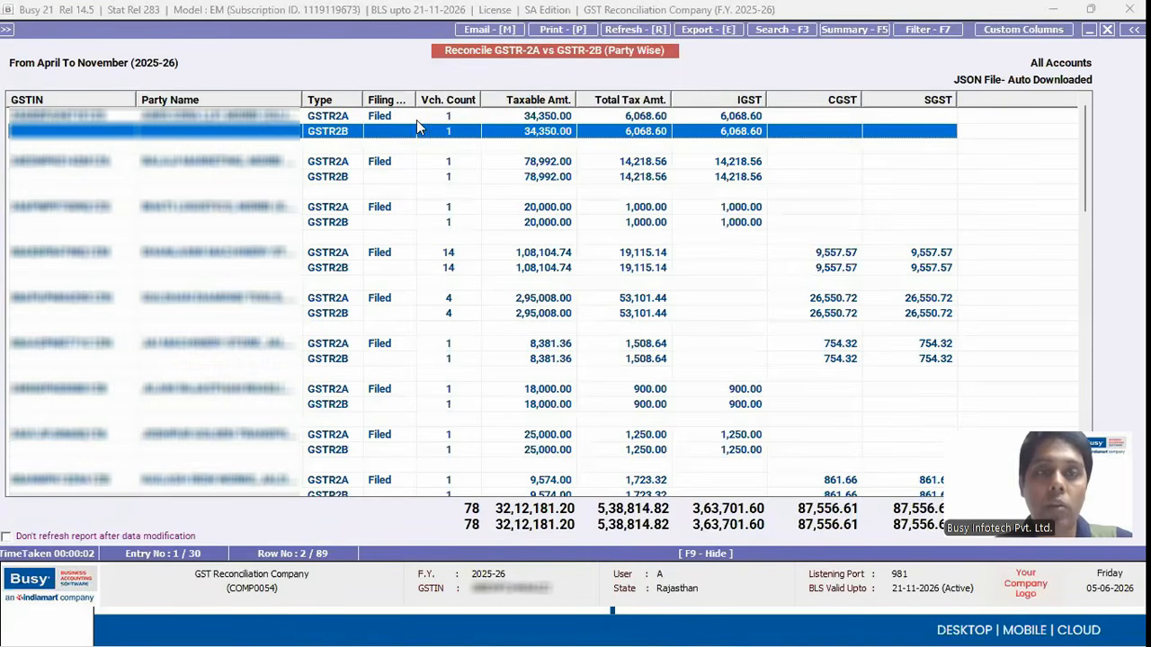
left_click(437, 117)
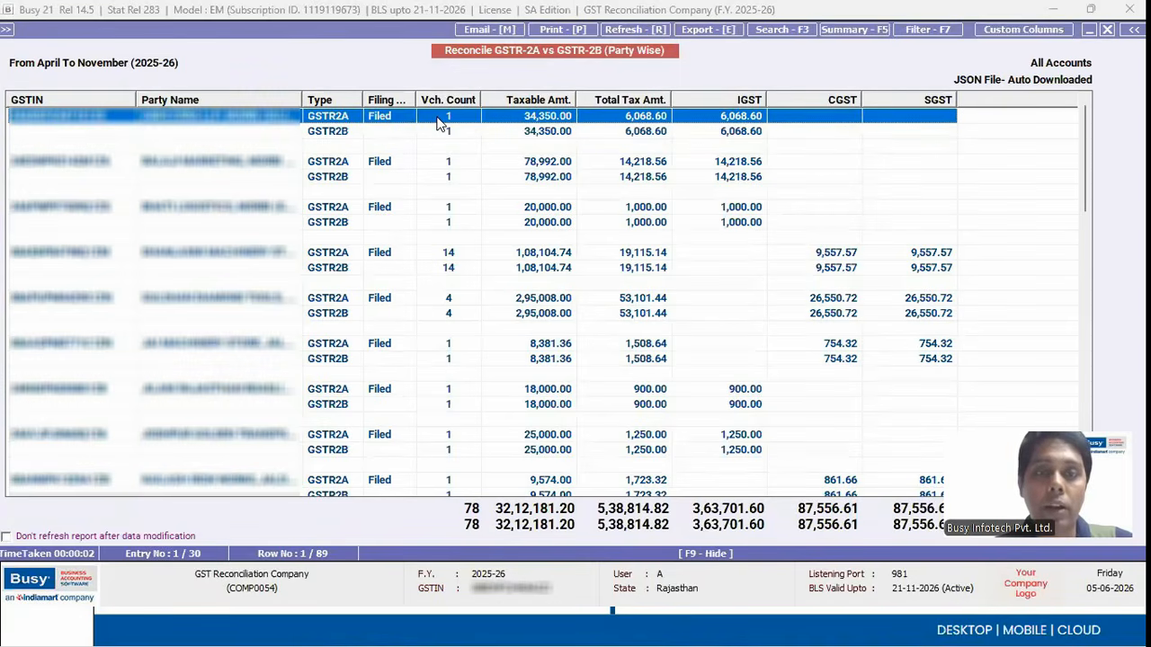
double_click(438, 123)
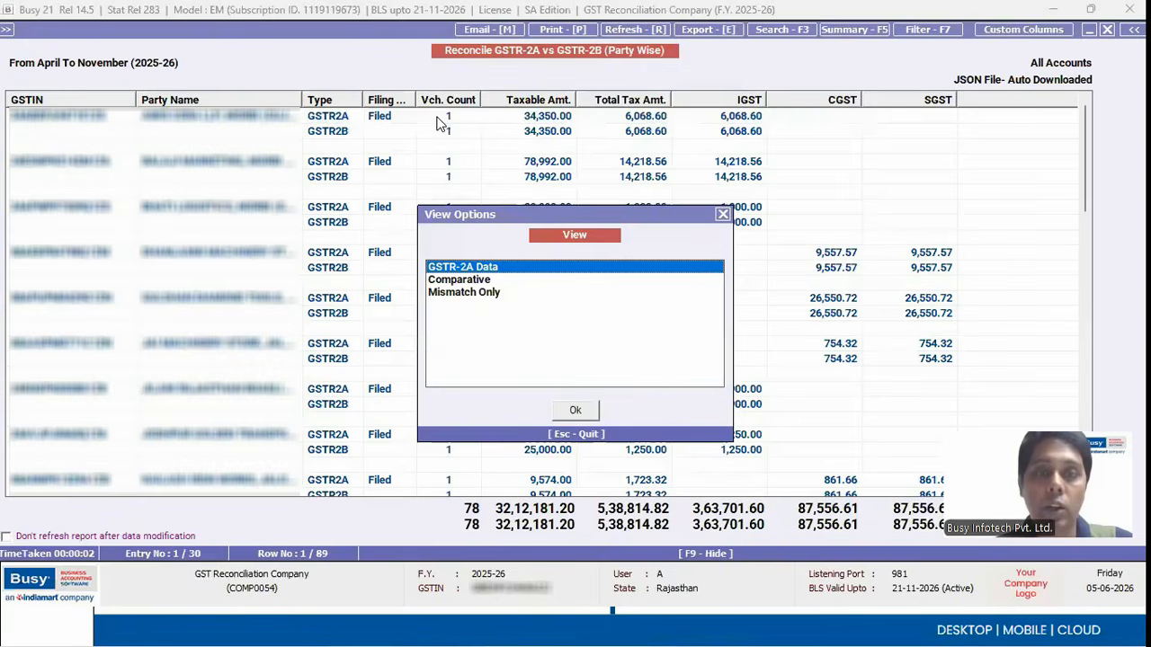
key("Return")
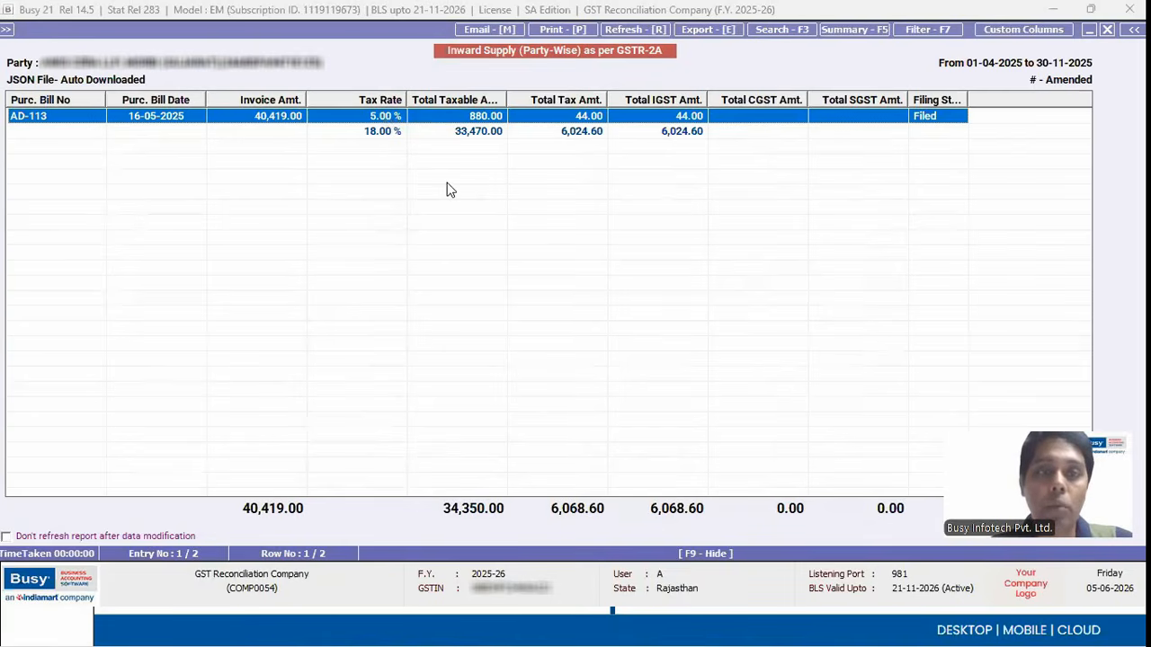
key("Escape")
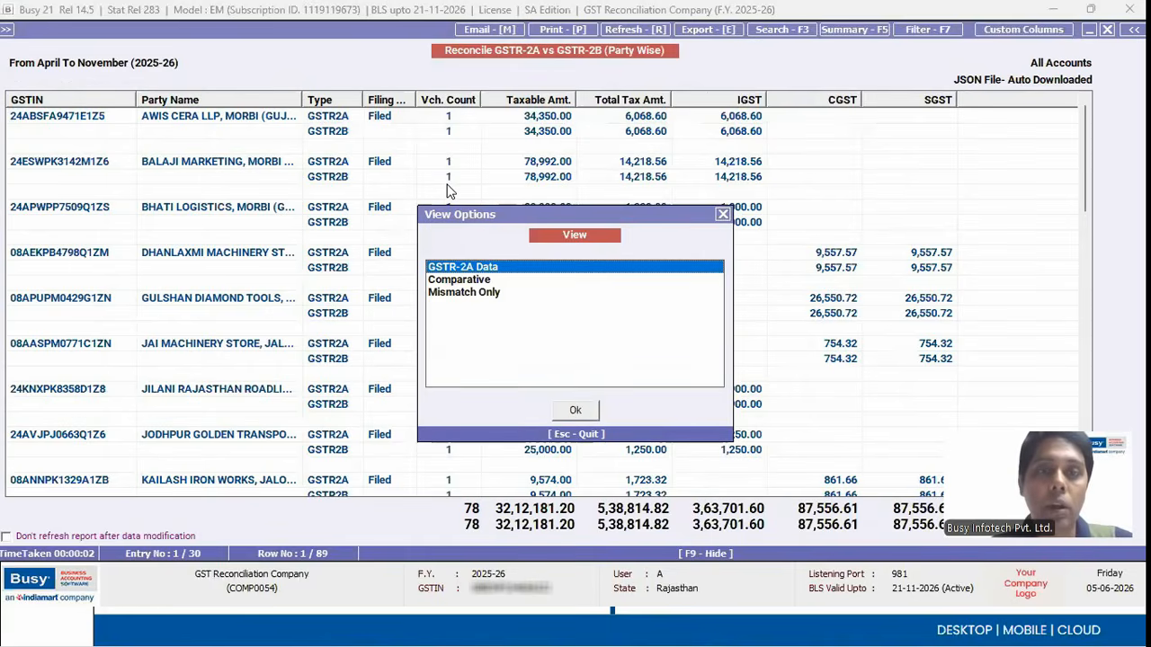
key("Return")
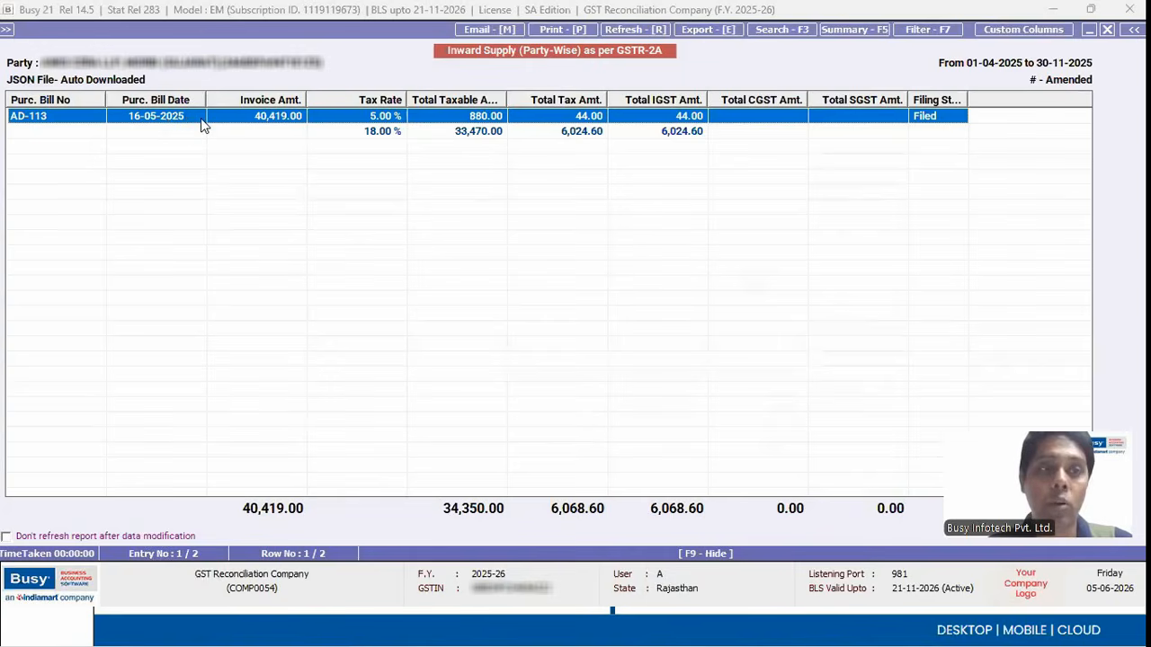
key("Escape")
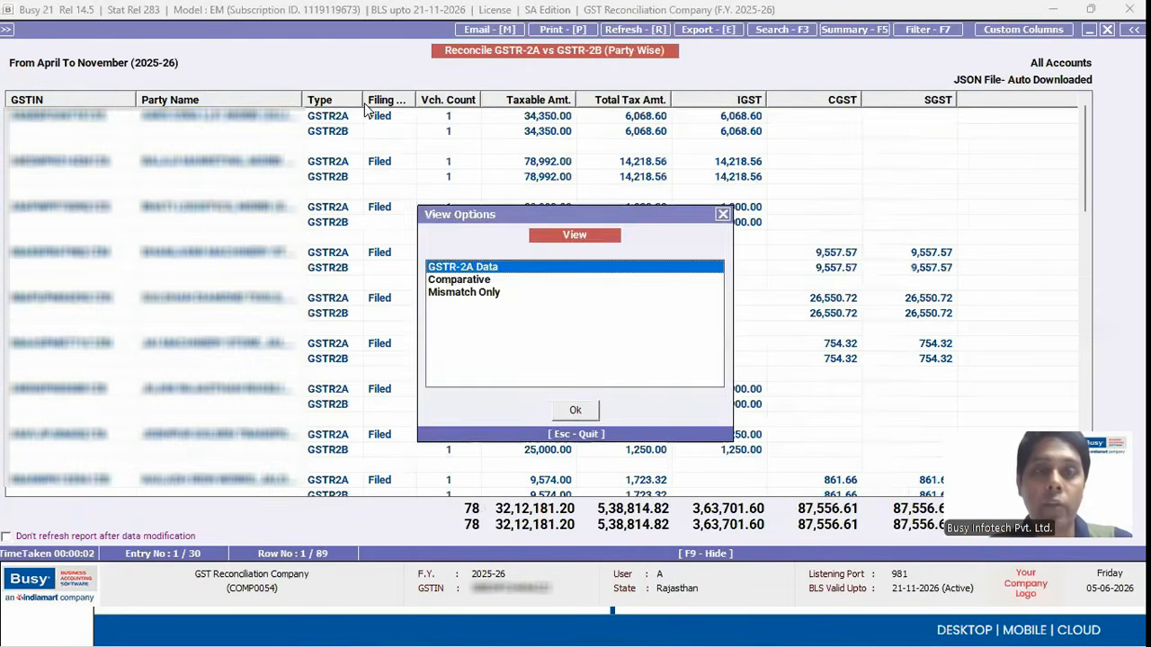
key("Return")
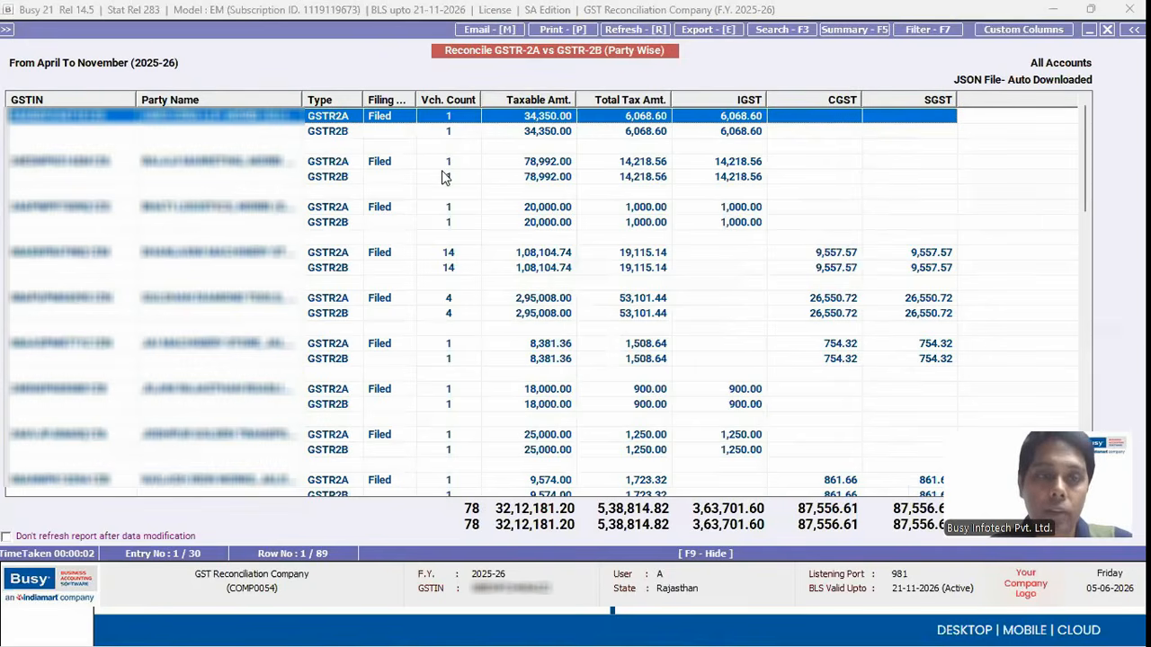
key("Escape")
Run the GSTR-3B vs GSTR-2A reconciliation report for April to November.
key("Down")
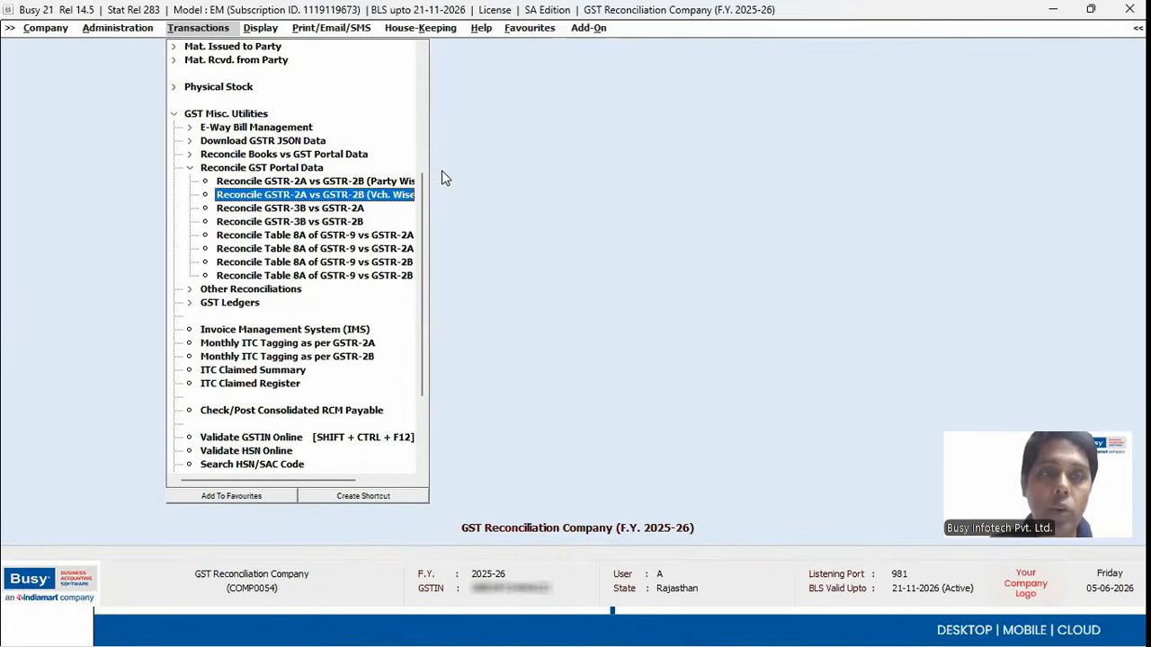
key("Up")
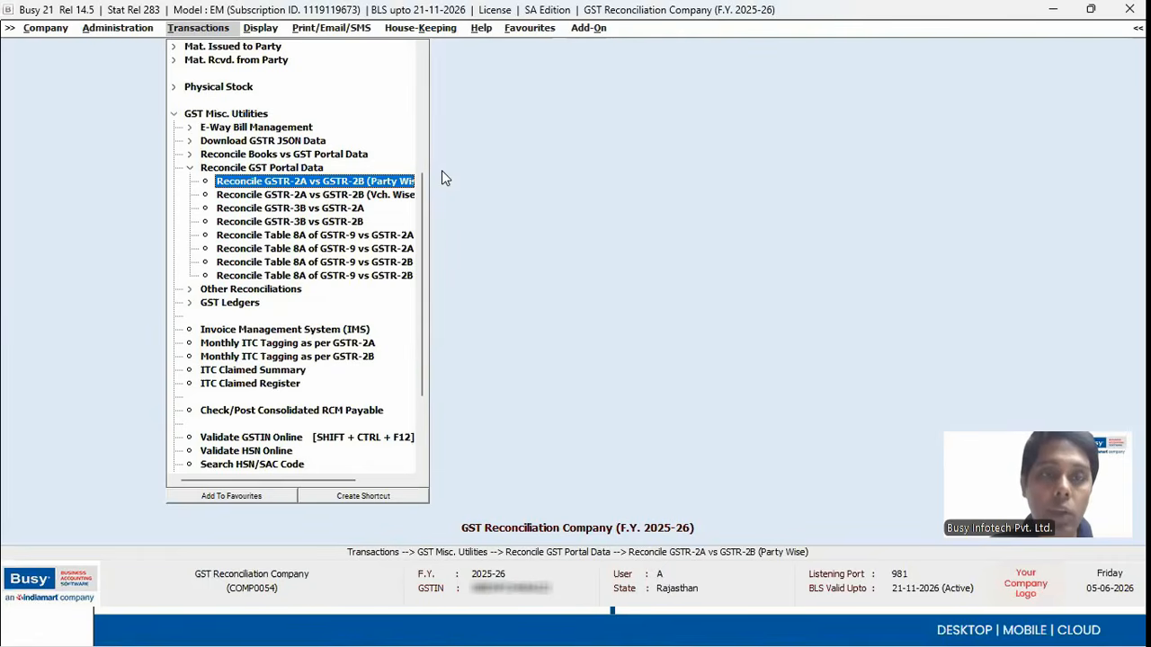
key("Down")
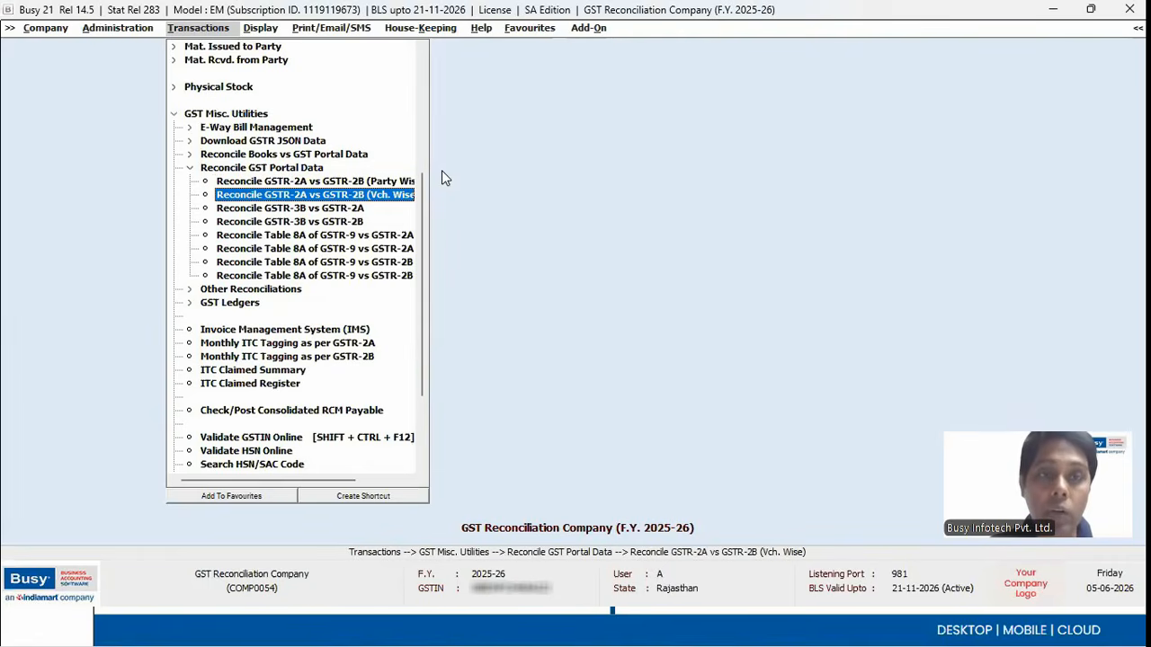
key("Down")
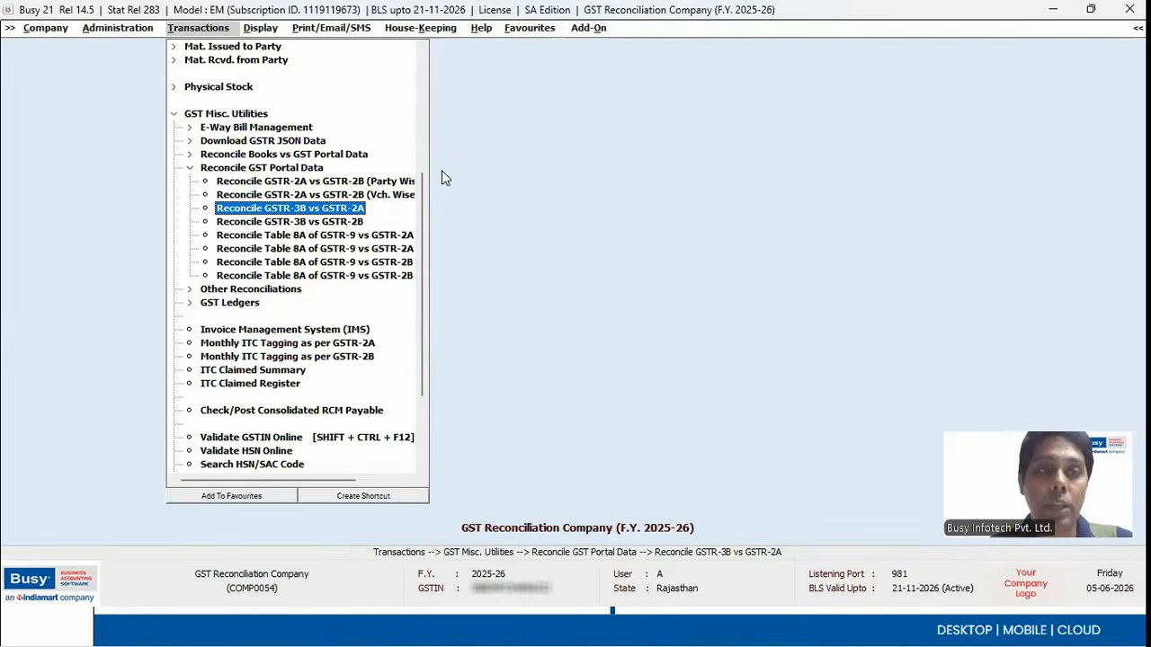
key("Return")
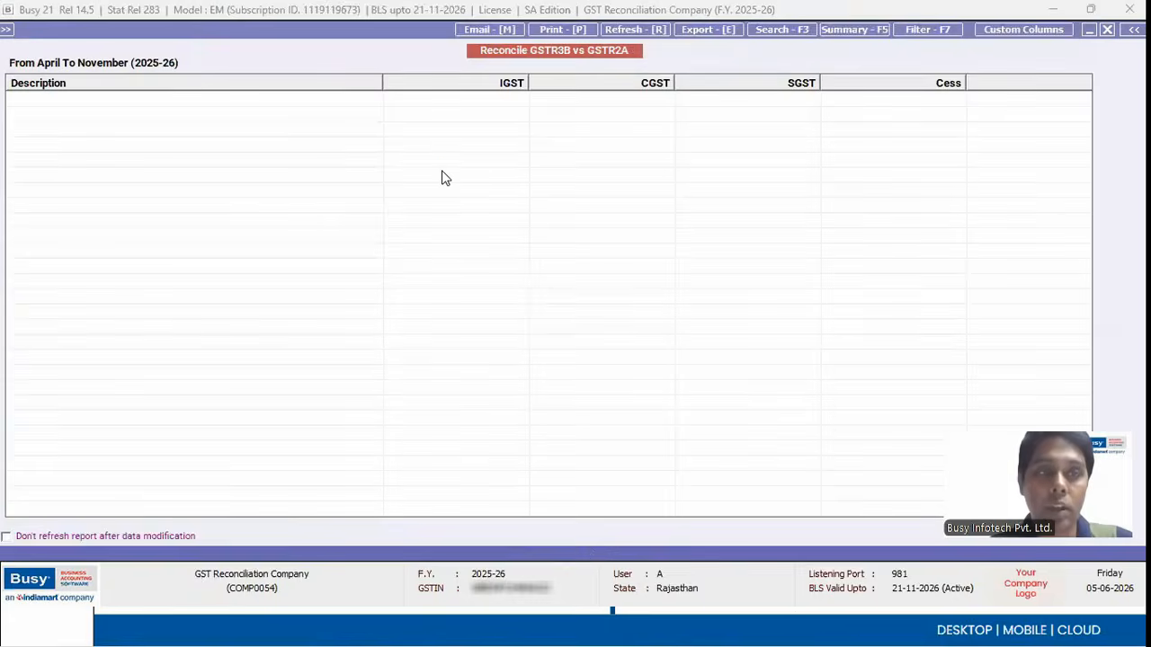
Compare the GSTR3B and GSTR2A rows under Inward Supplies Liable to Reverse Charge, Table 4A(3), and close the report.
key("Down")
key("Down")
key("Down")
key("Down")
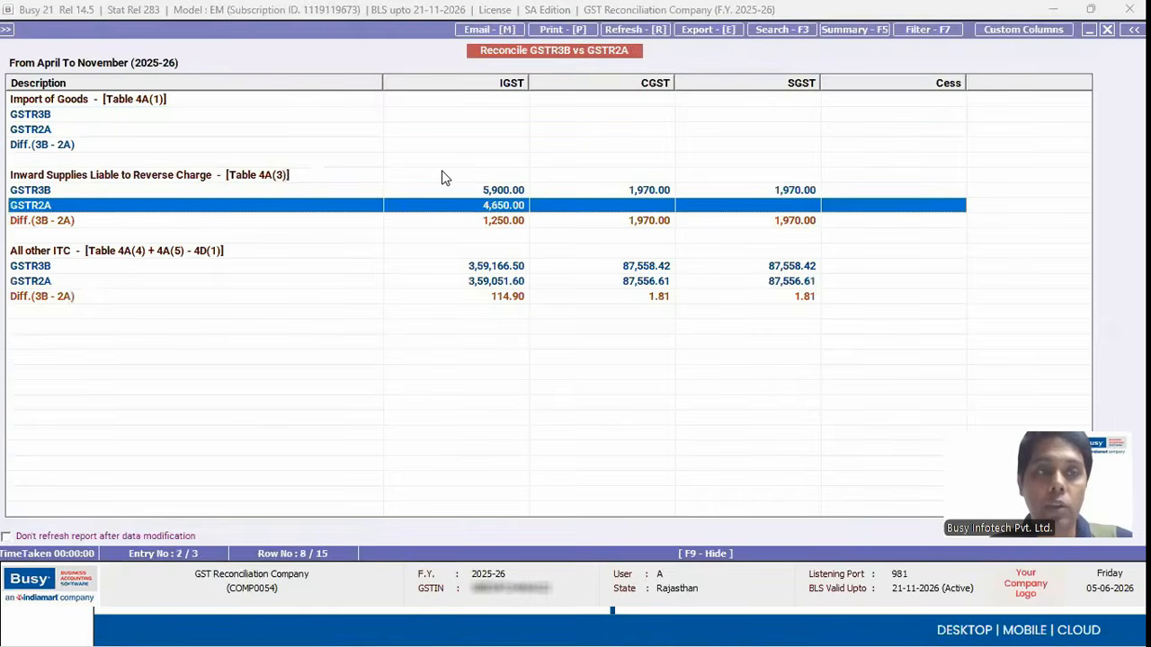
key("Down")
key("Up")
key("Up")
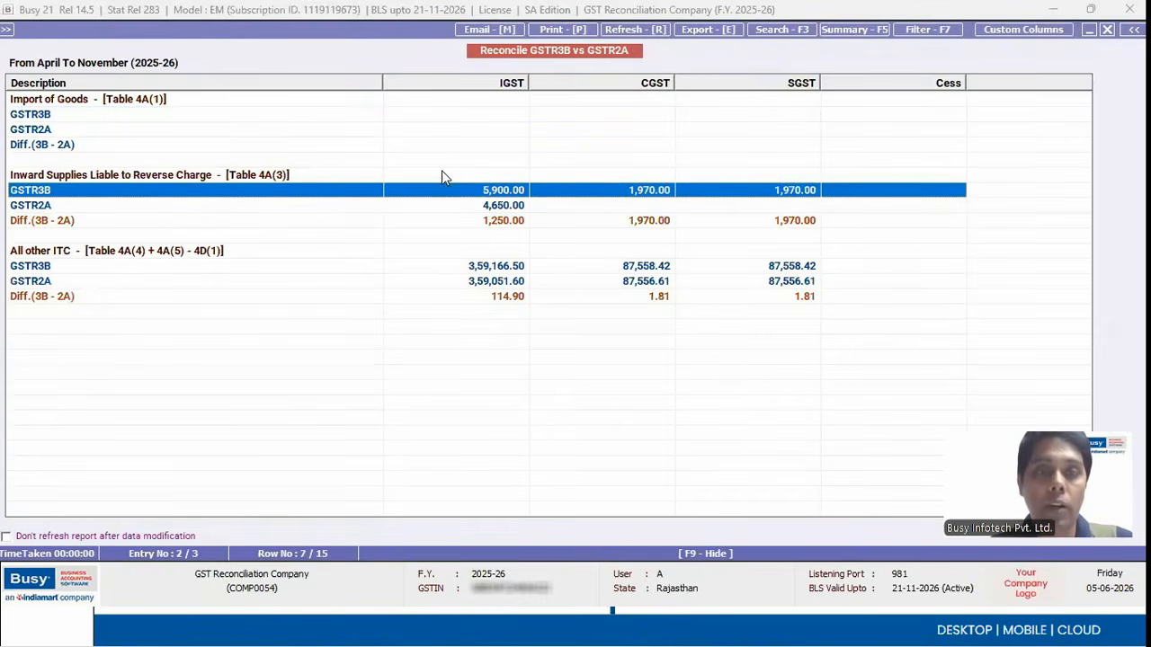
key("Down")
key("Down")
key("Up")
key("Up")
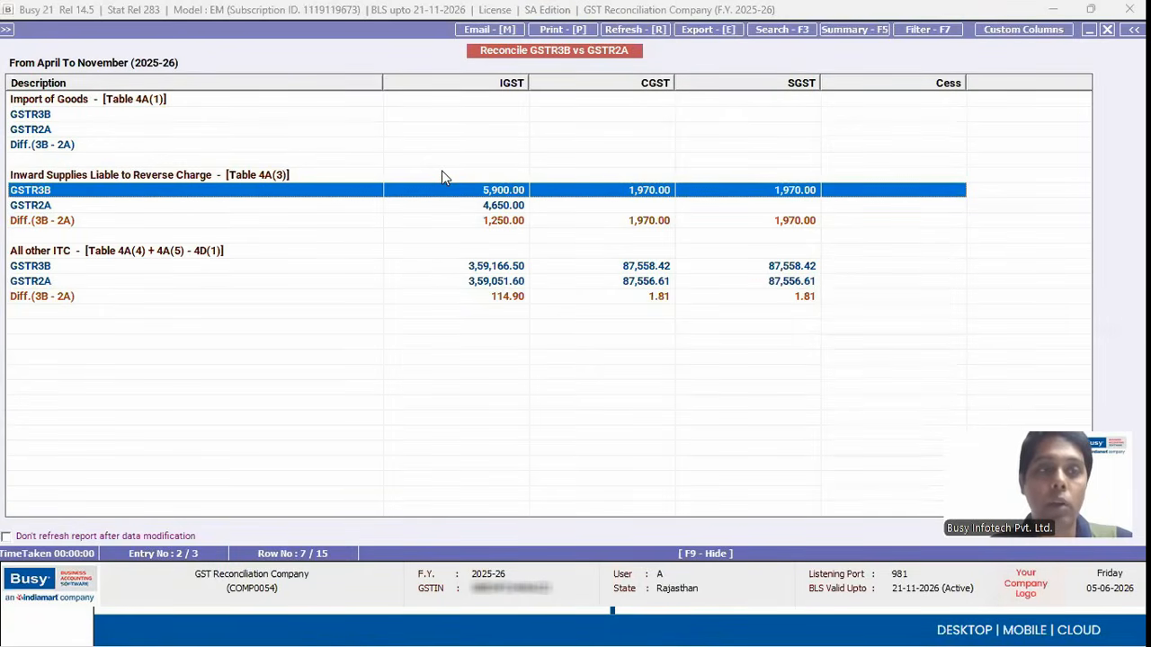
key("Down")
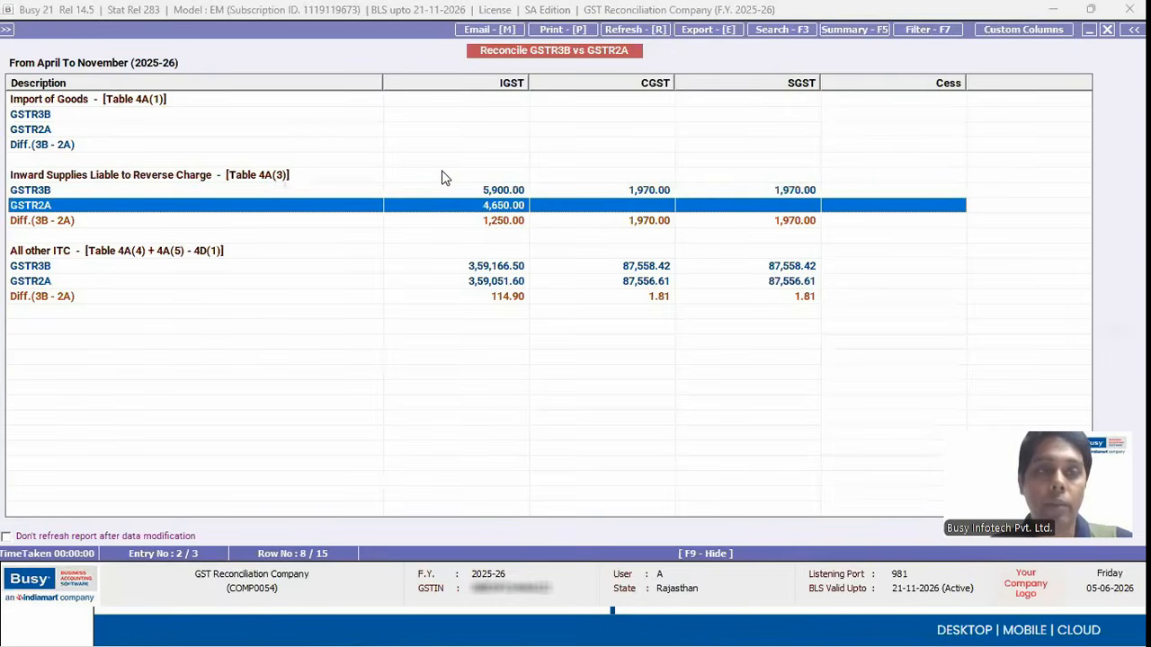
key("Escape")
key("Escape")
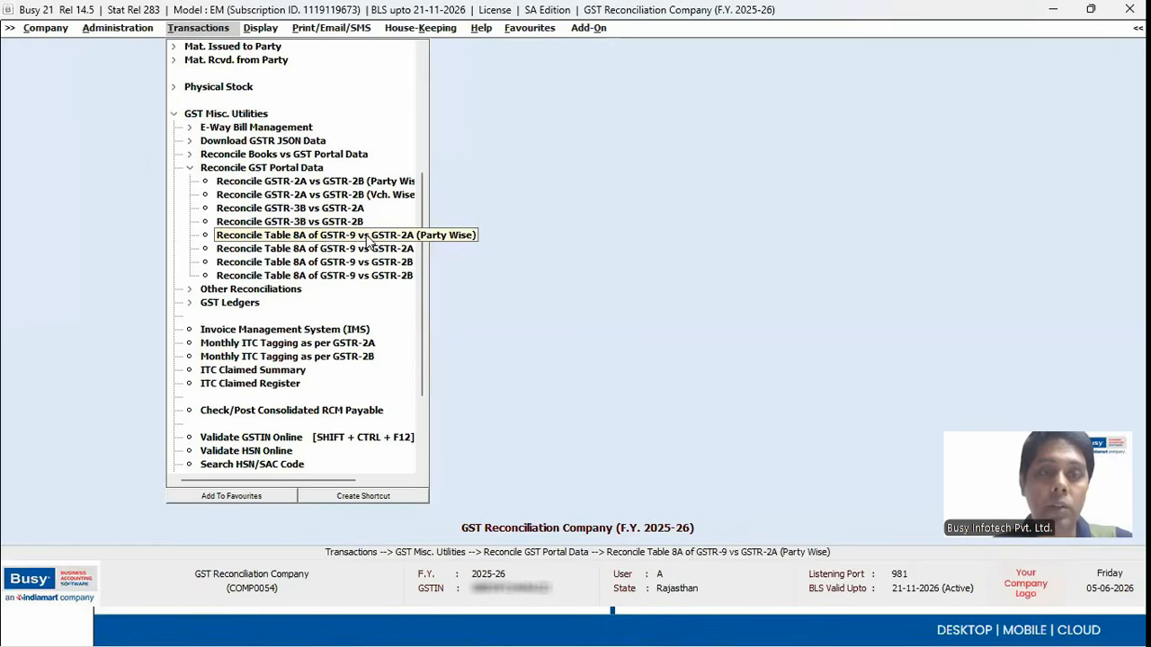
Select the party-wise reconciliation of Table 8A of GSTR-9 vs GSTR-2A.
left_click(366, 241)
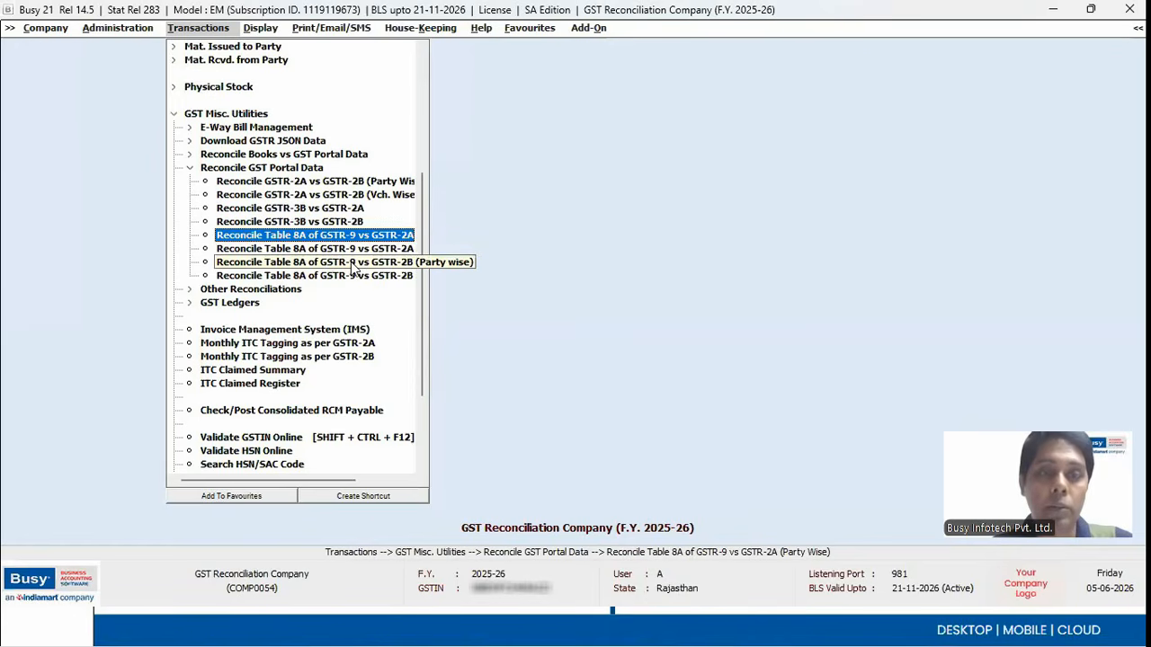